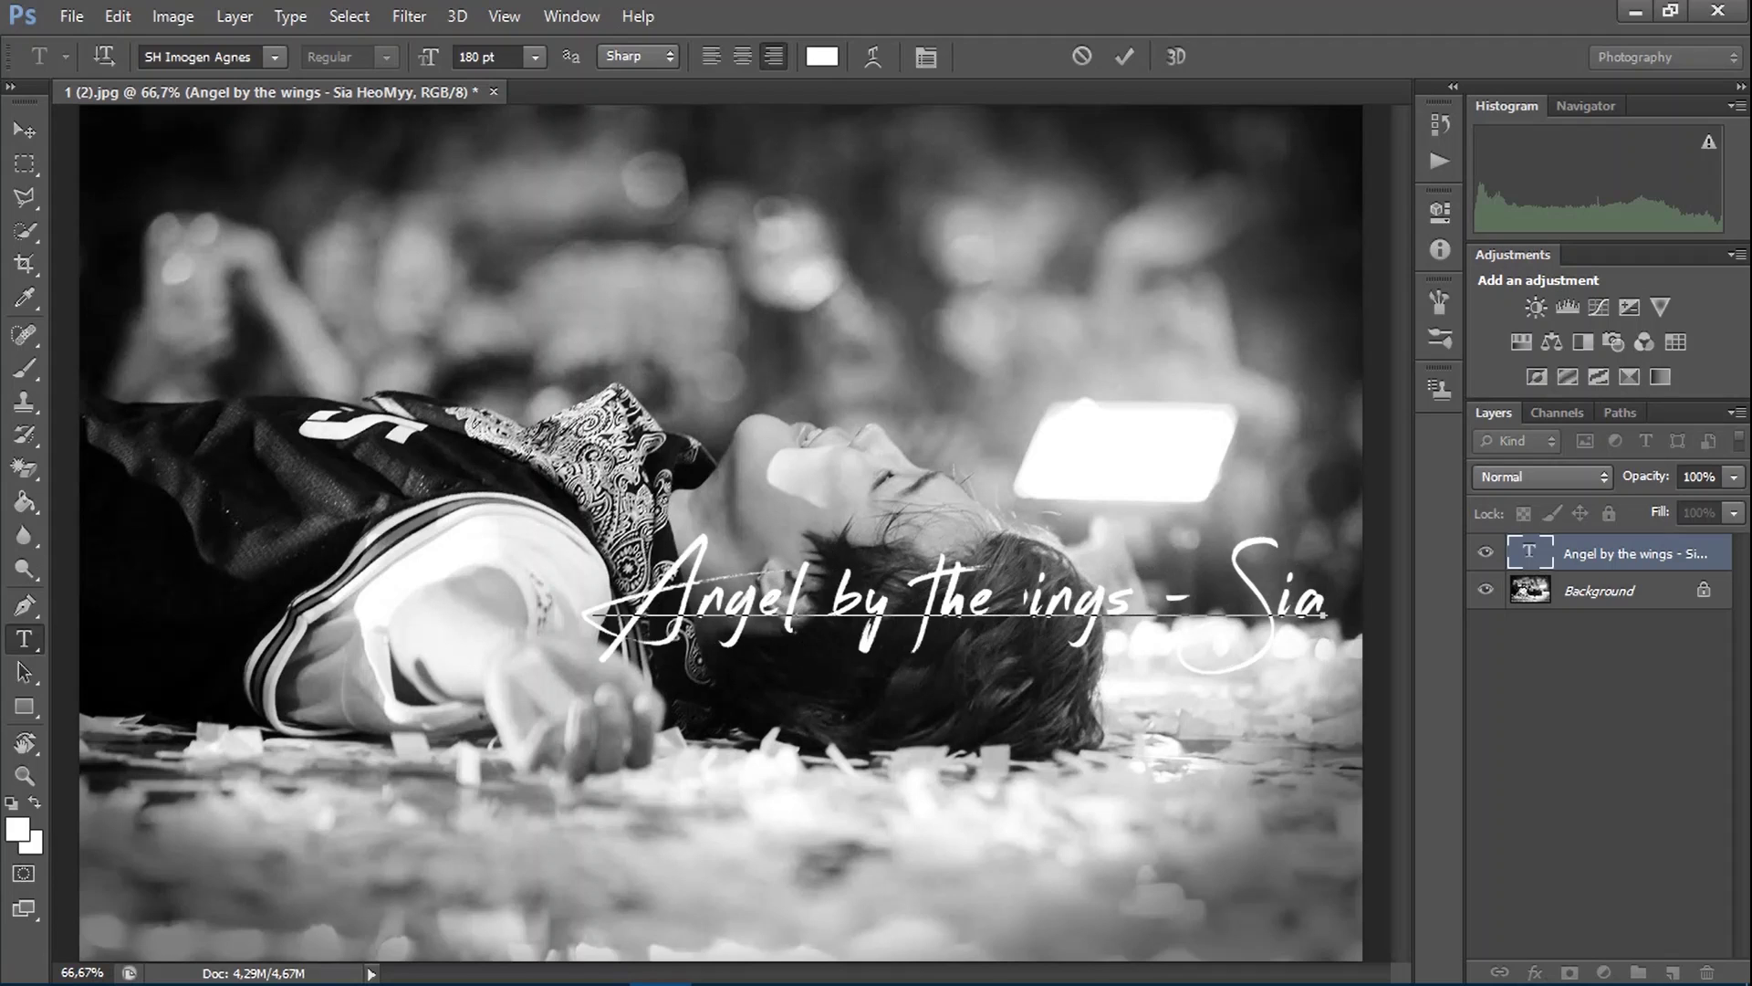
Add the creator's name on a new line below the title "Angel by the wings - Sia".
key("Return")
type("HeoMyy")
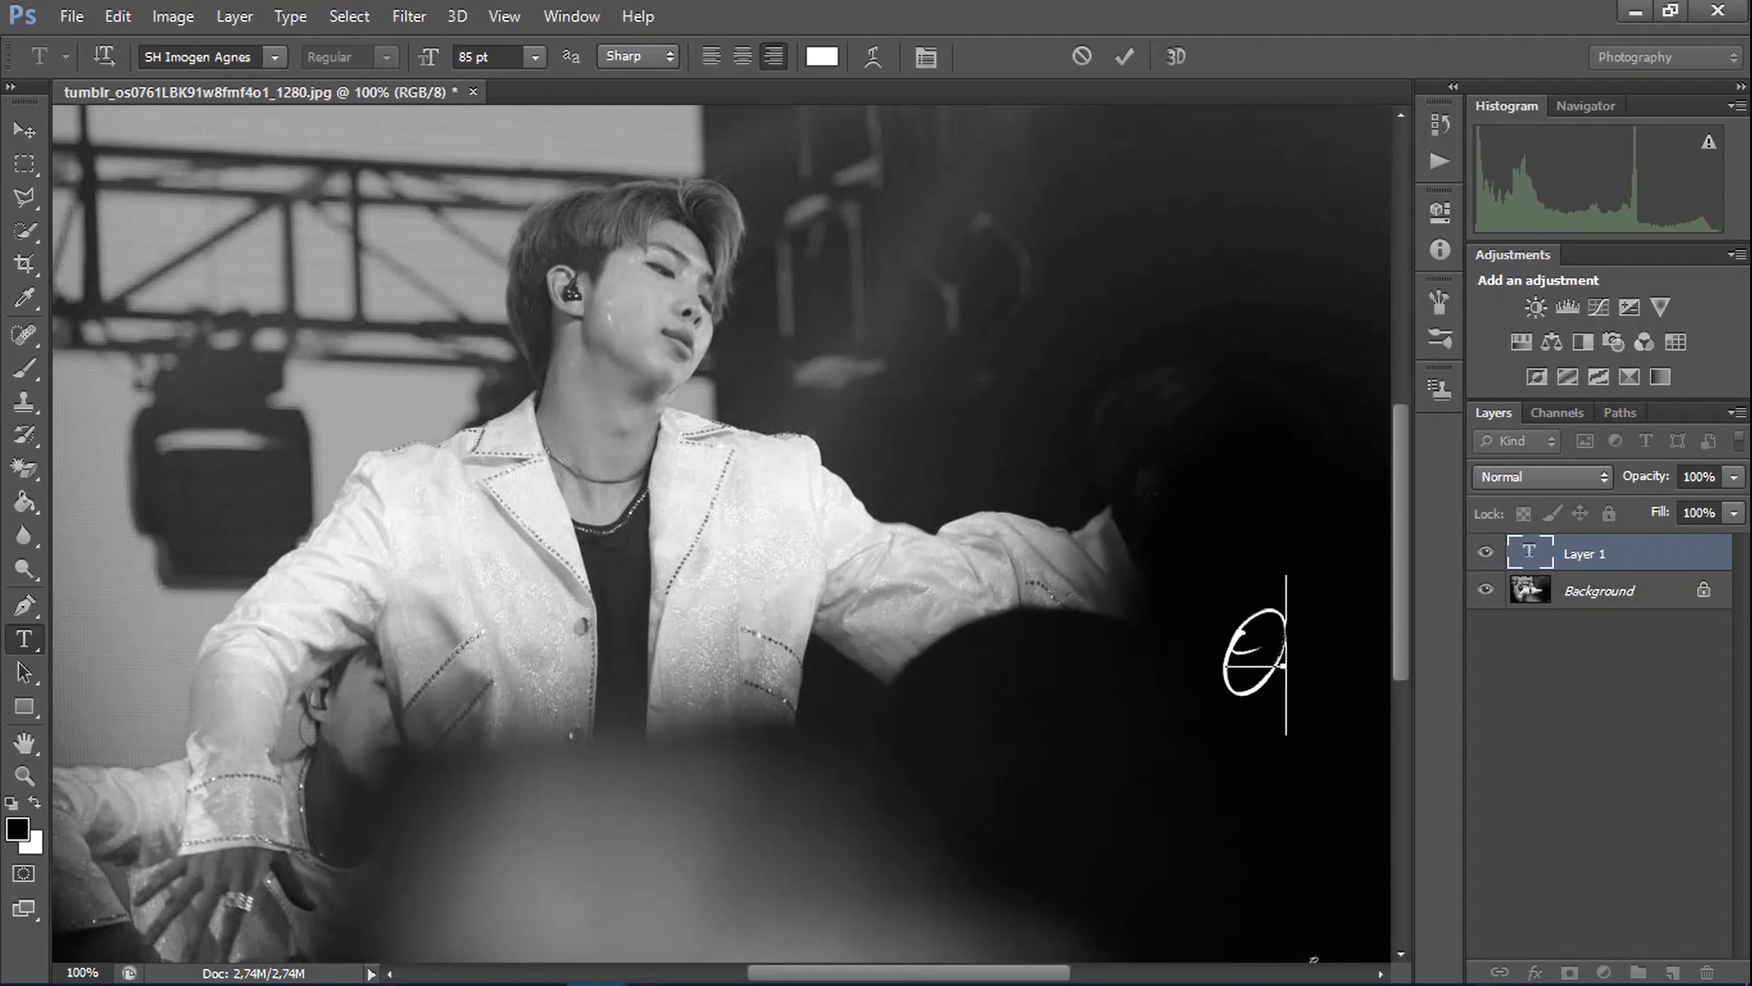
Complete the lyric lines "Oh so", "Your wound they snow" and "I know you have never felt so alone" on the white-jacket photo.
type("h so")
key("Return")
type("Your wou")
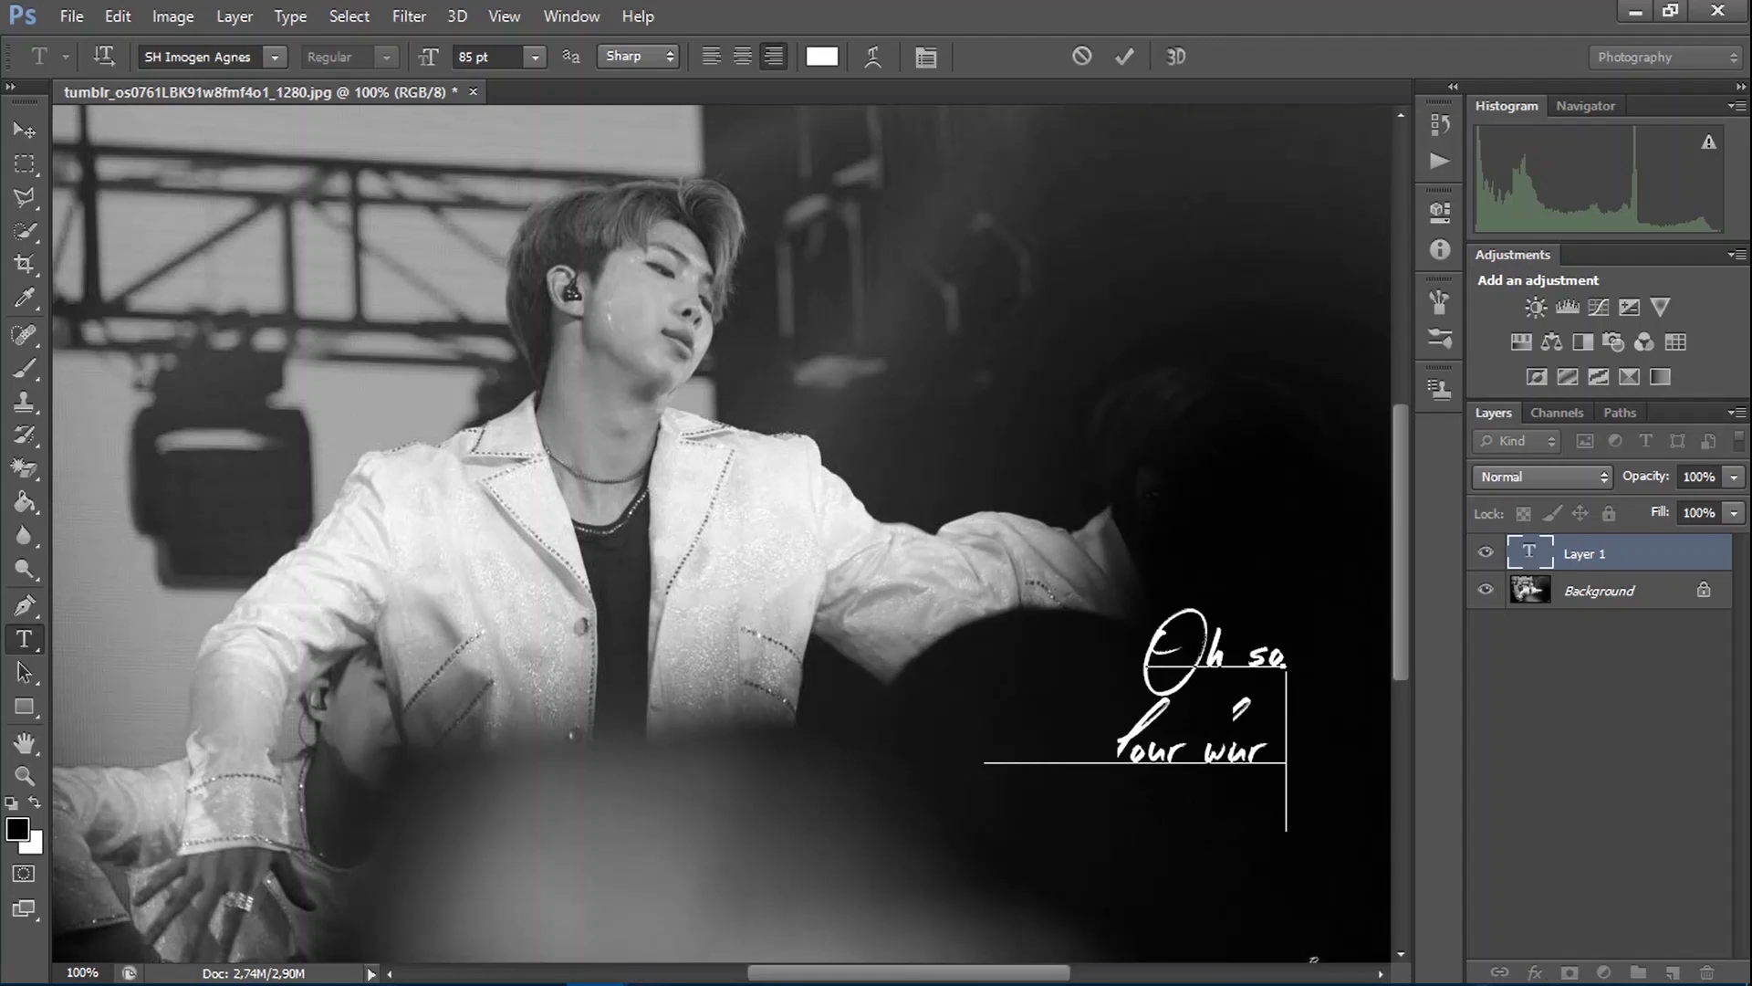
type("nd they snow I")
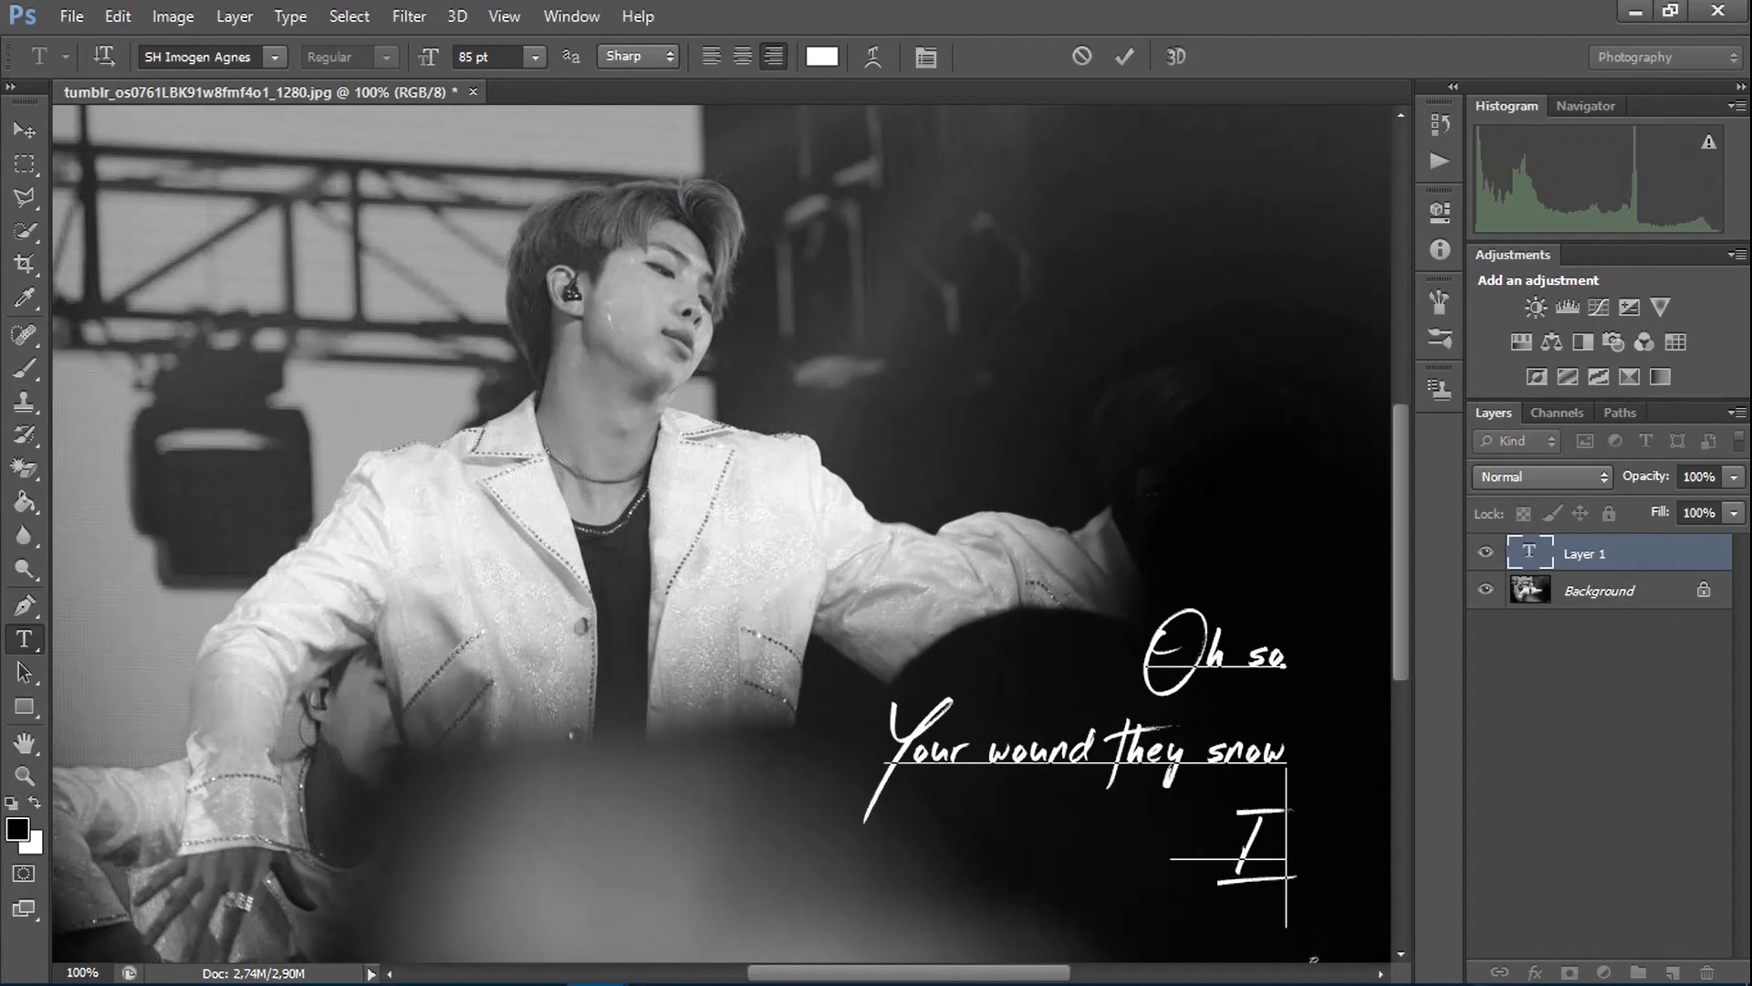
type(" know you have never felt")
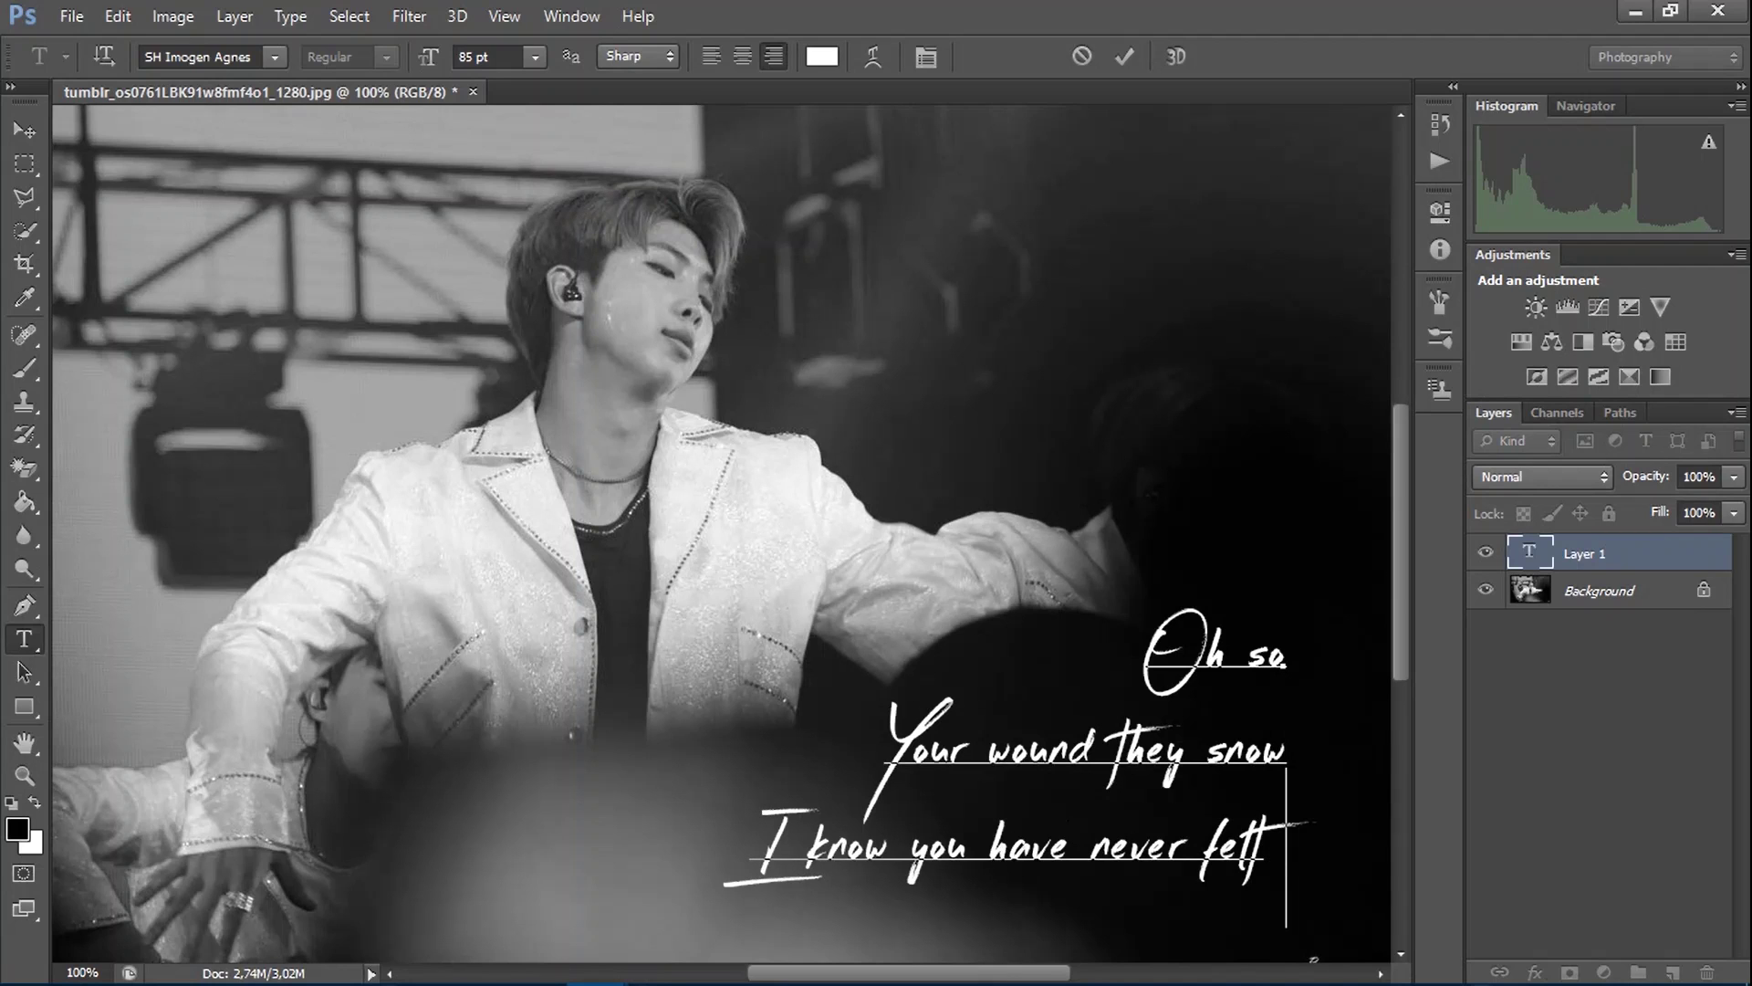
type(" so alone")
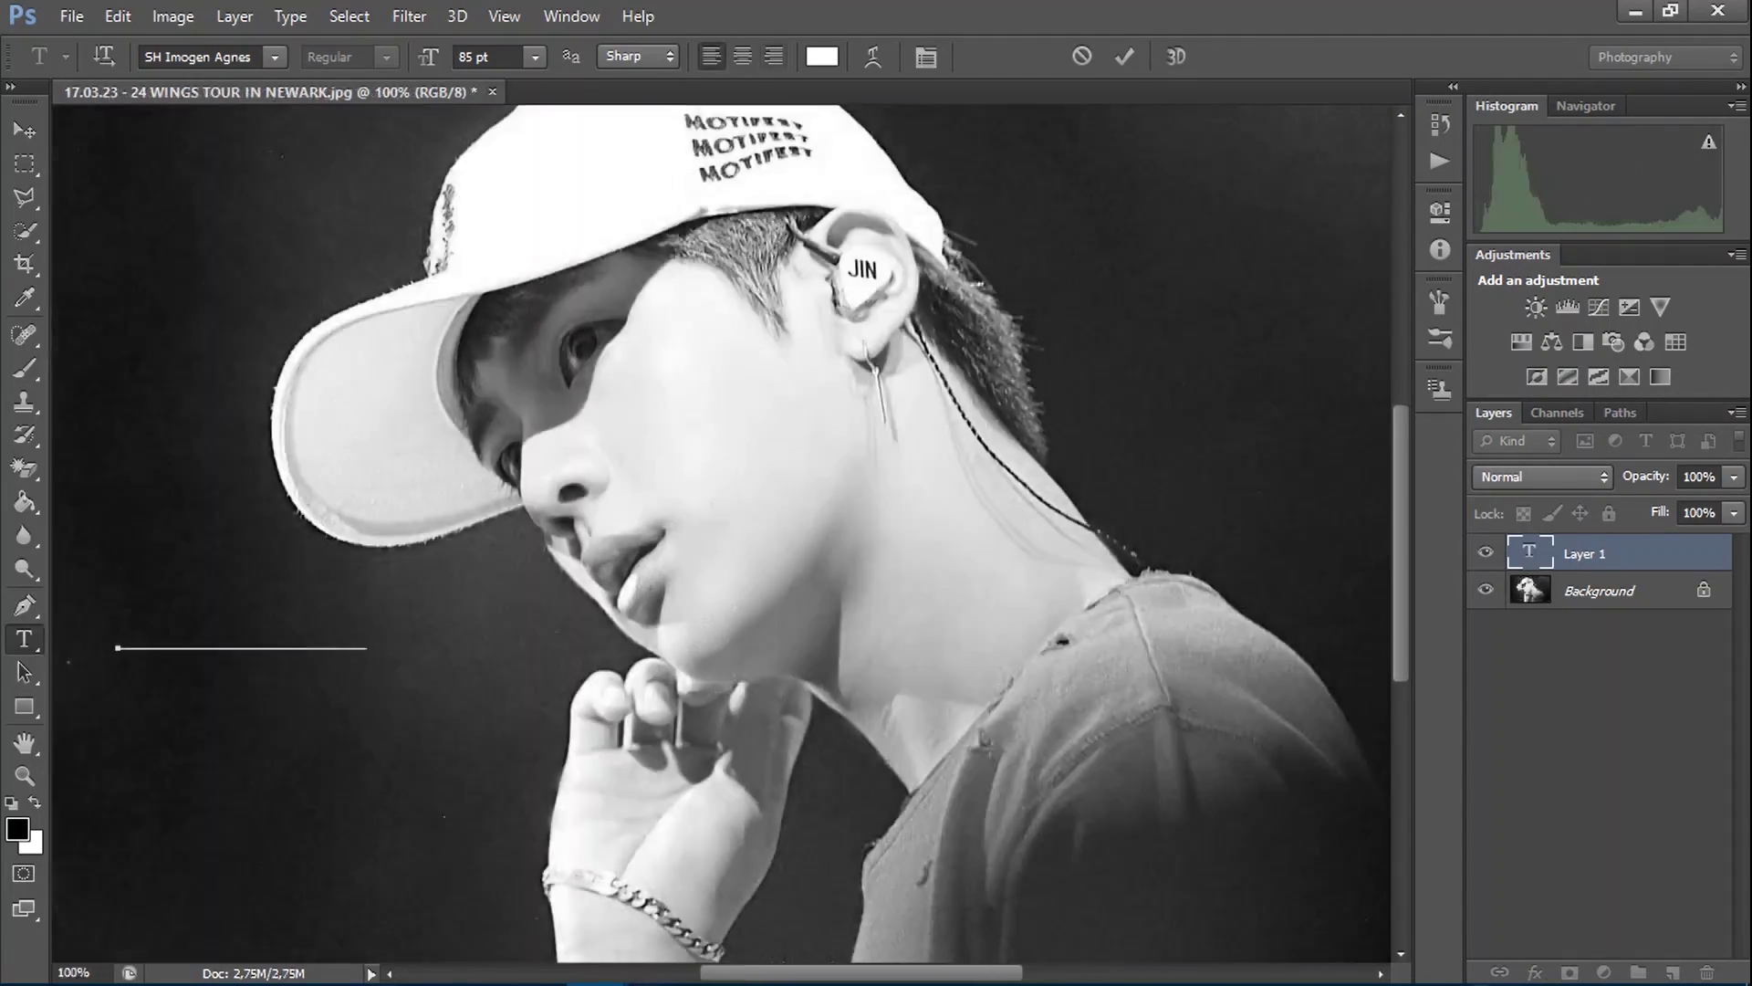
Write the lyric lines "But hold on, head up be strong" and "On hold on, hold on until you hear, them come".
type("But hold on, h")
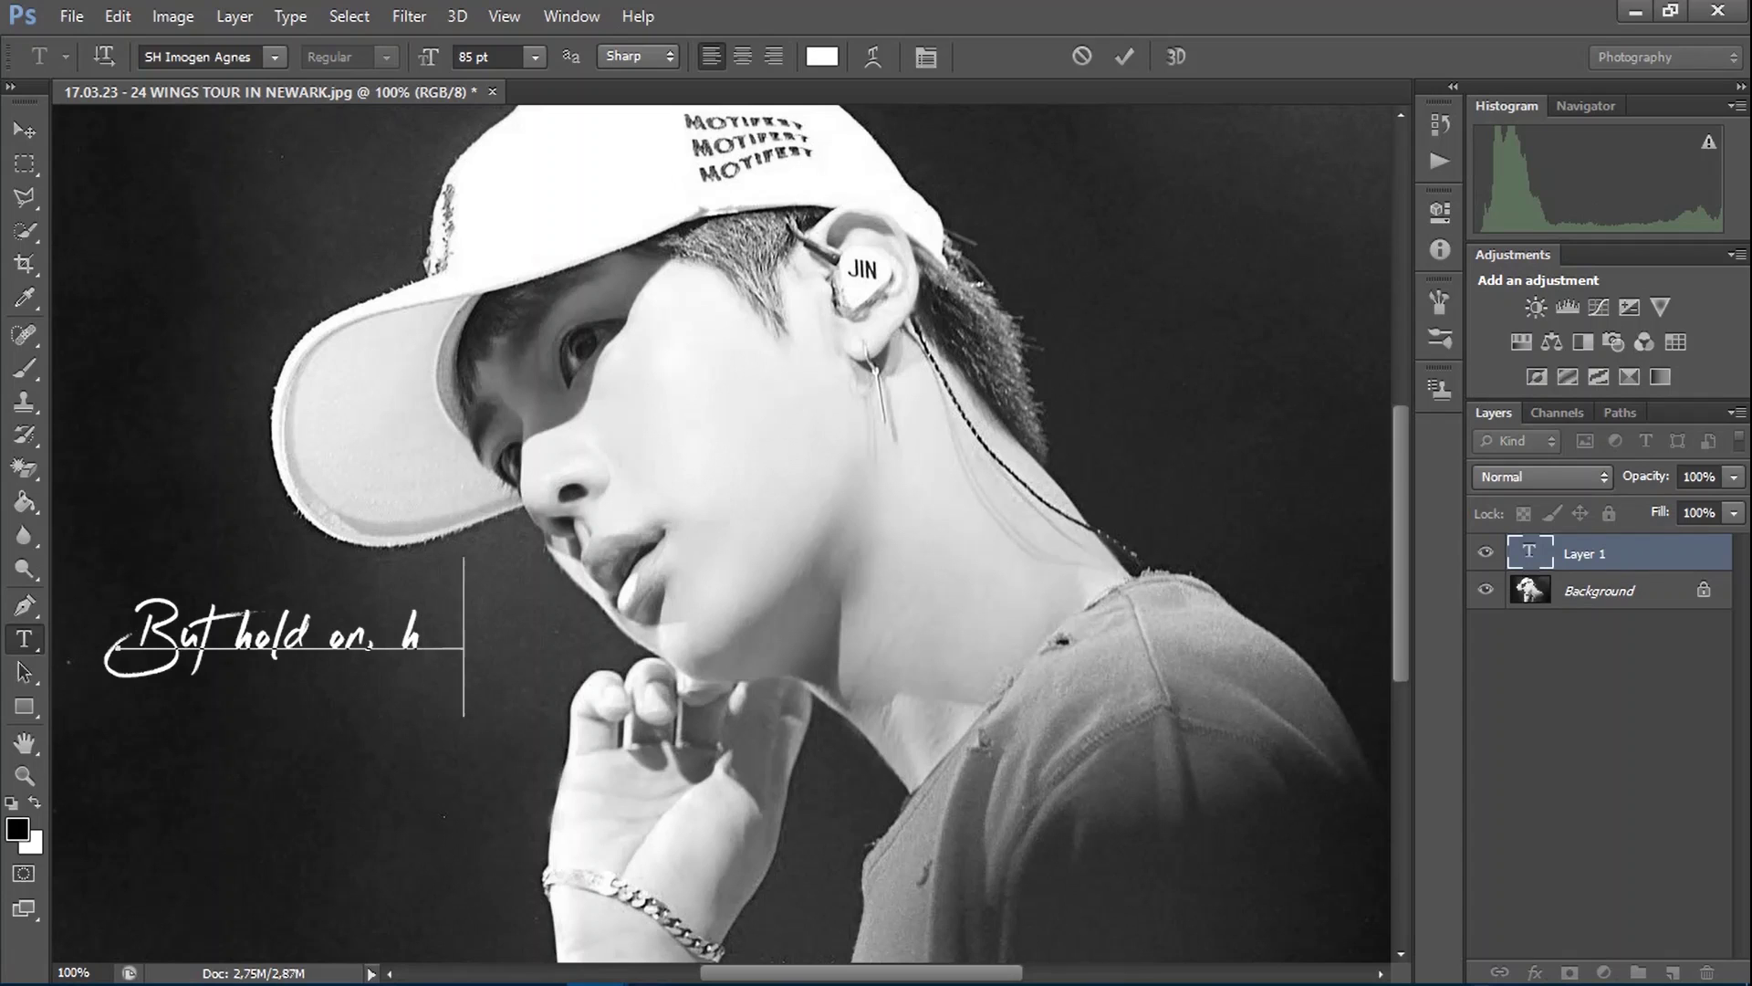
type("ead up be strong")
key("Return")
type("On h")
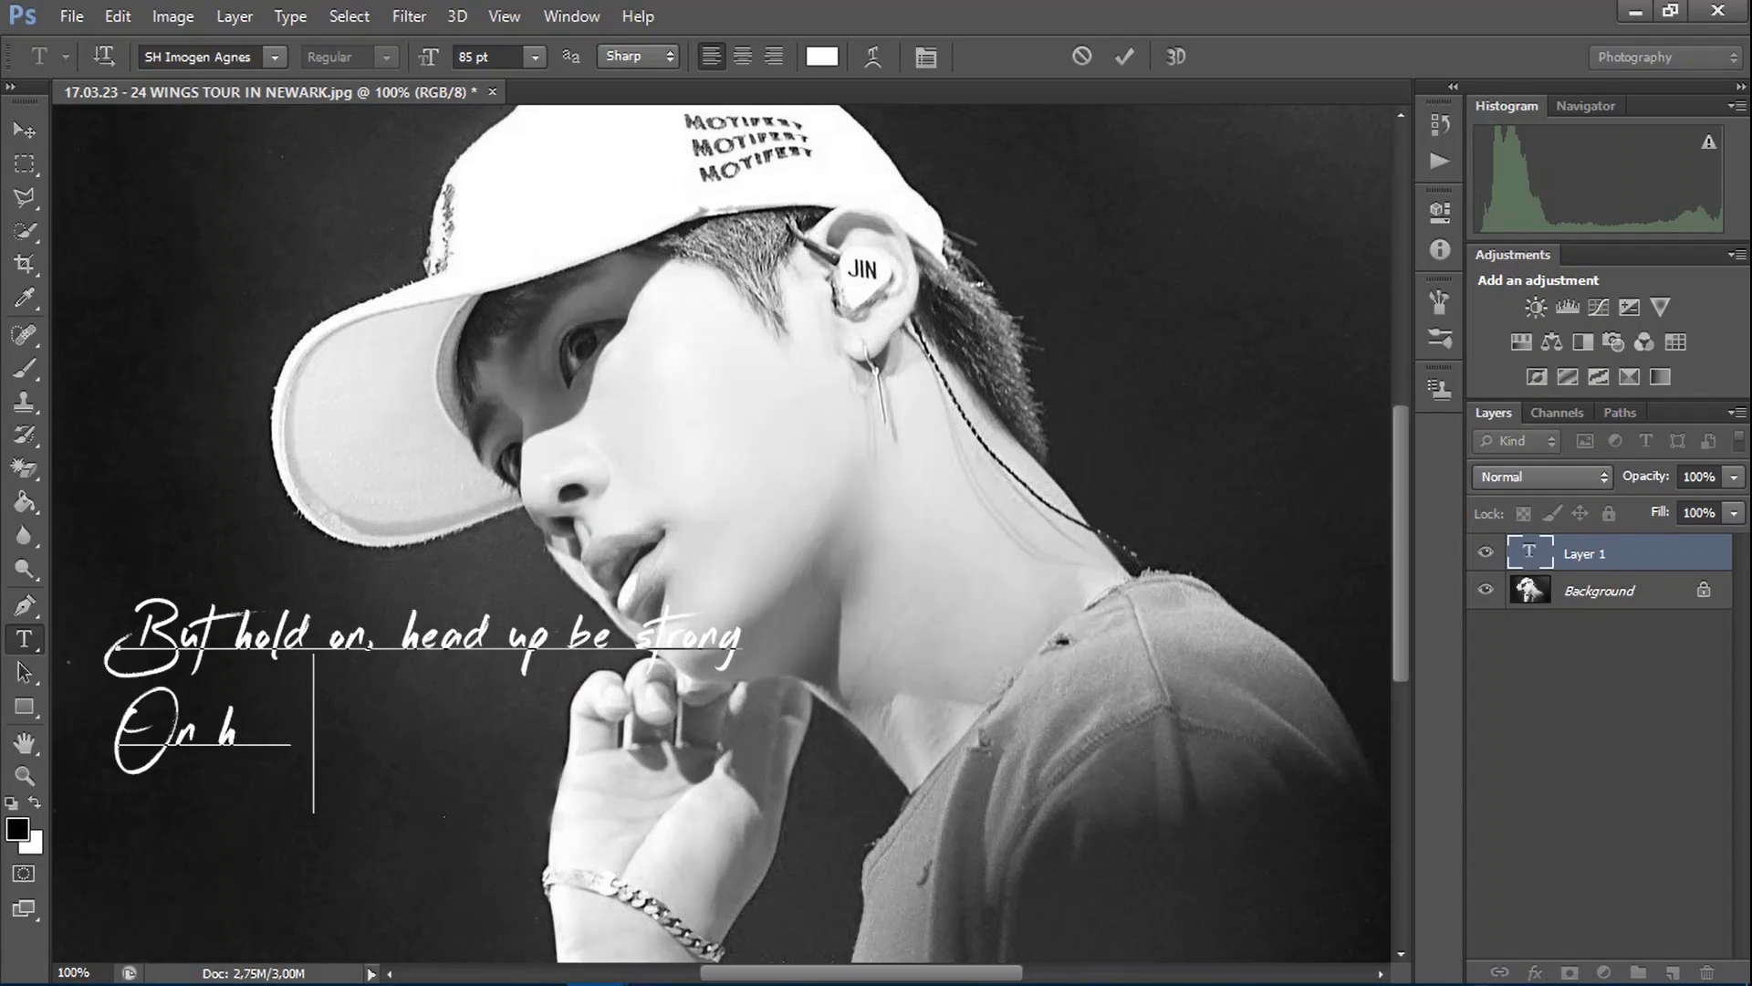
type("old o")
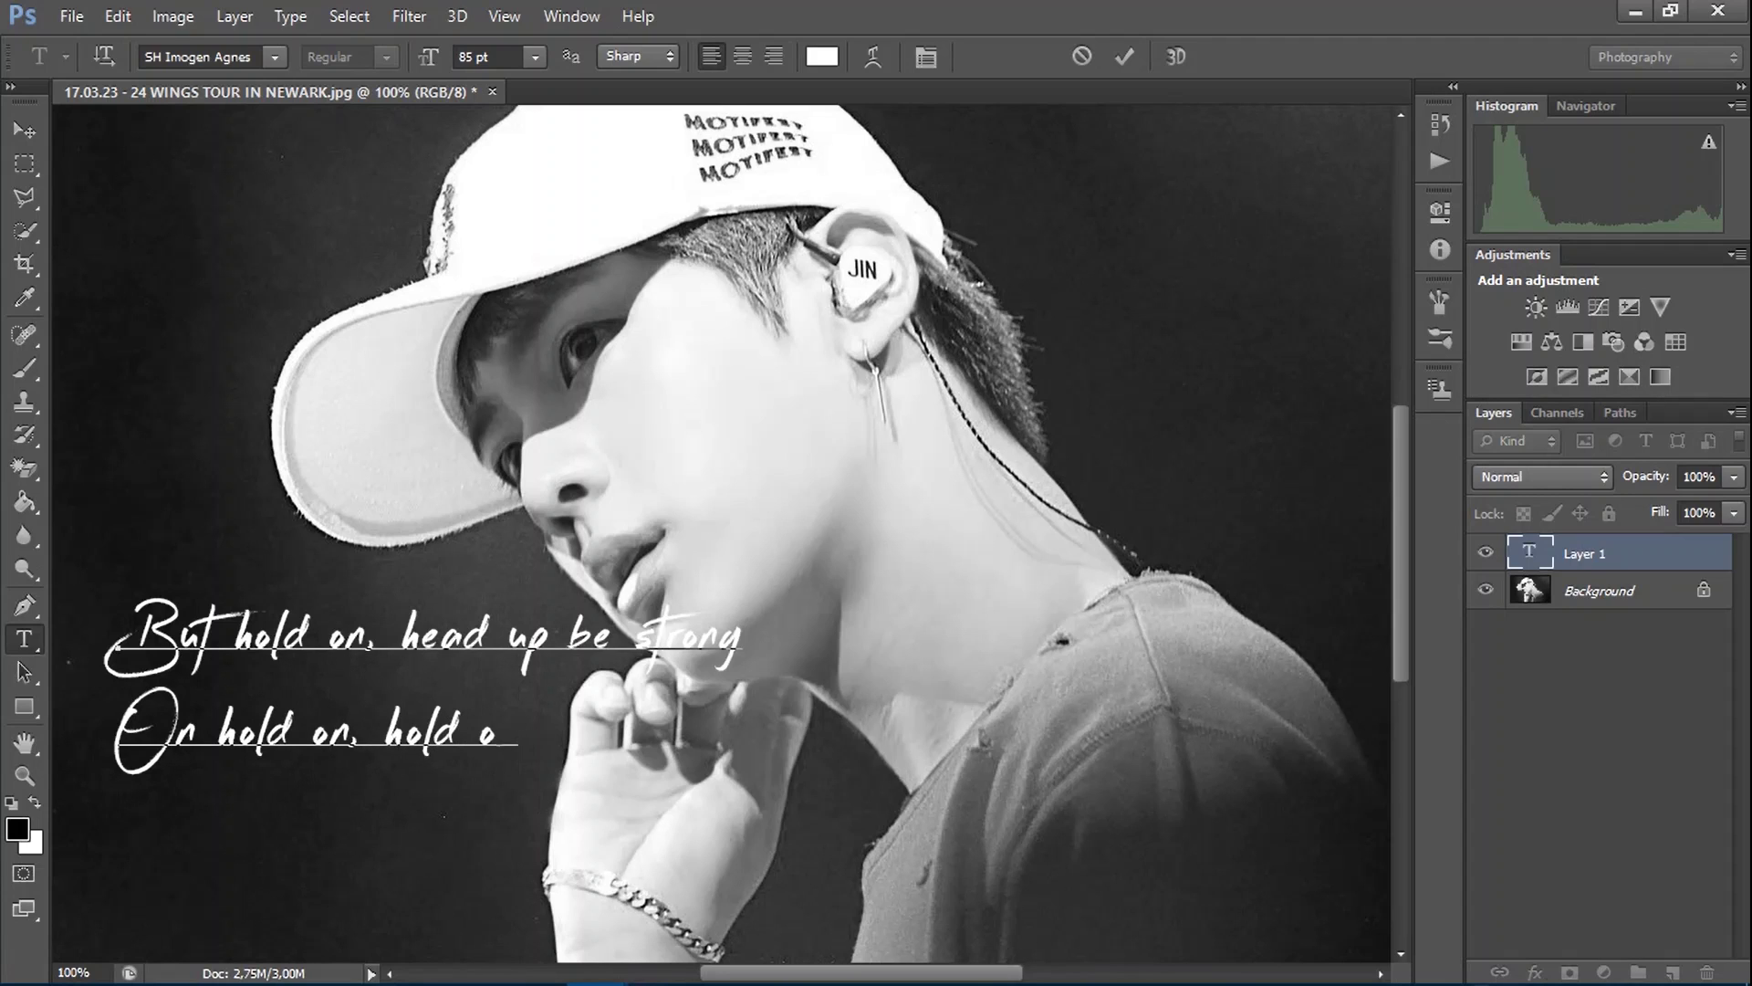
type("n , hold on until you hear")
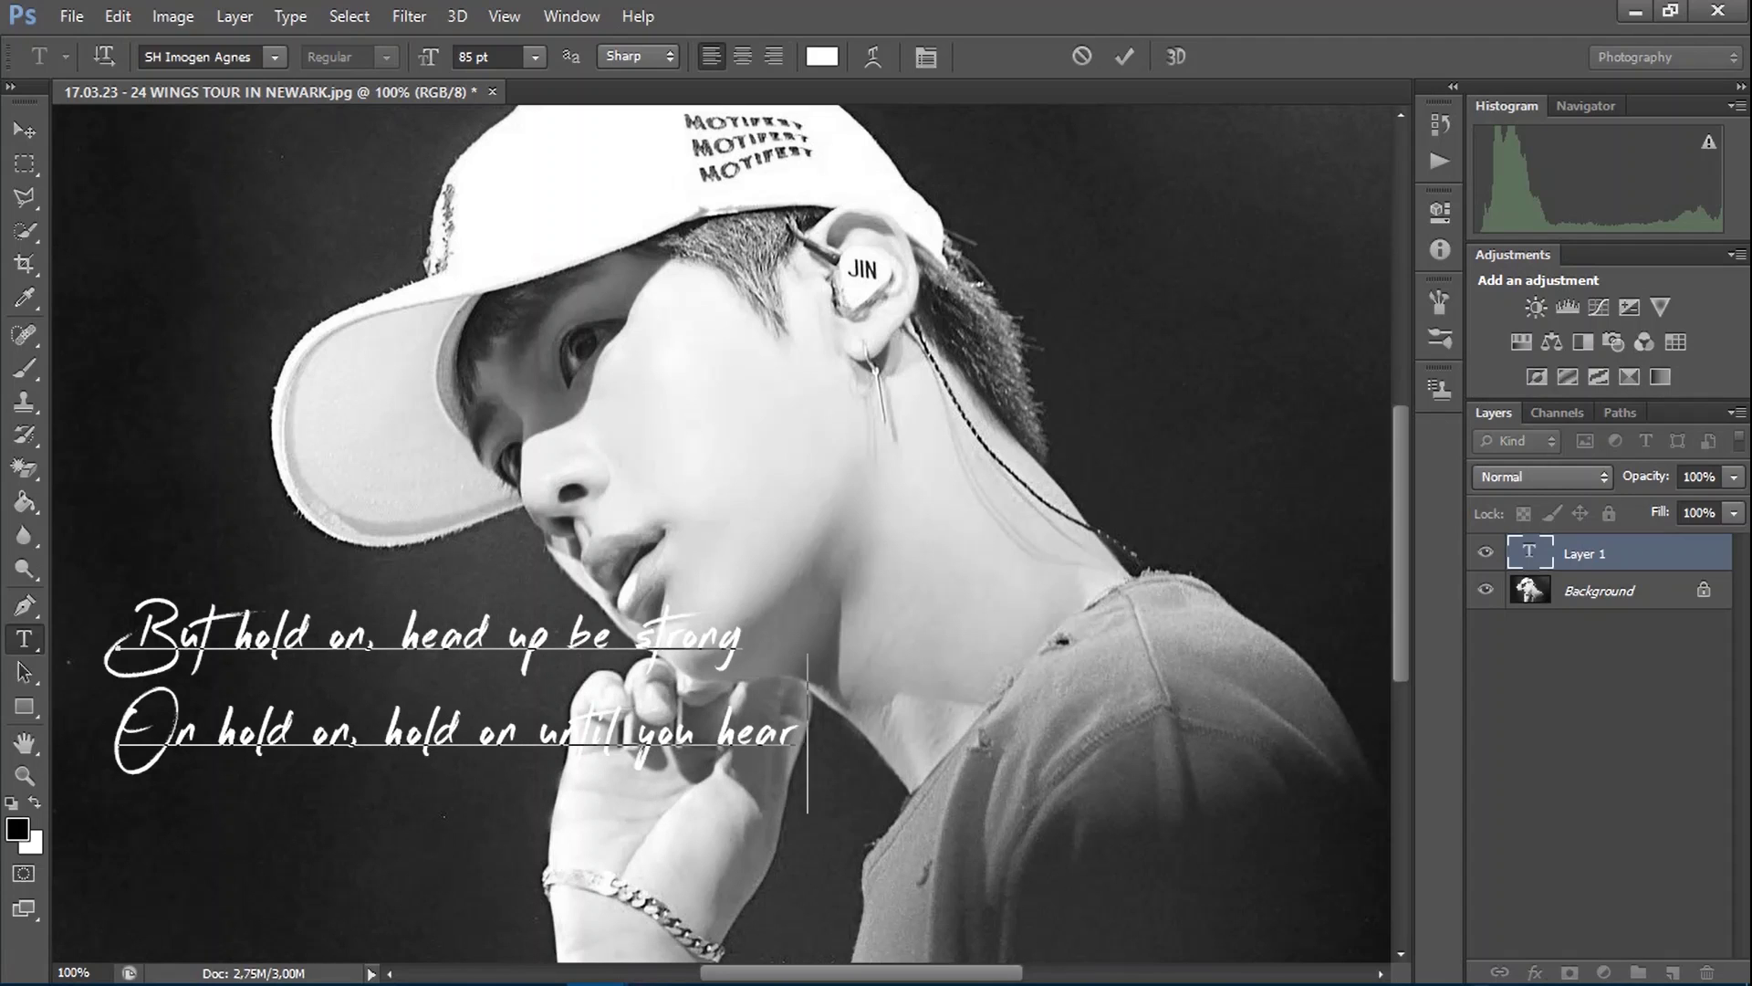
type(". them oc")
type("me")
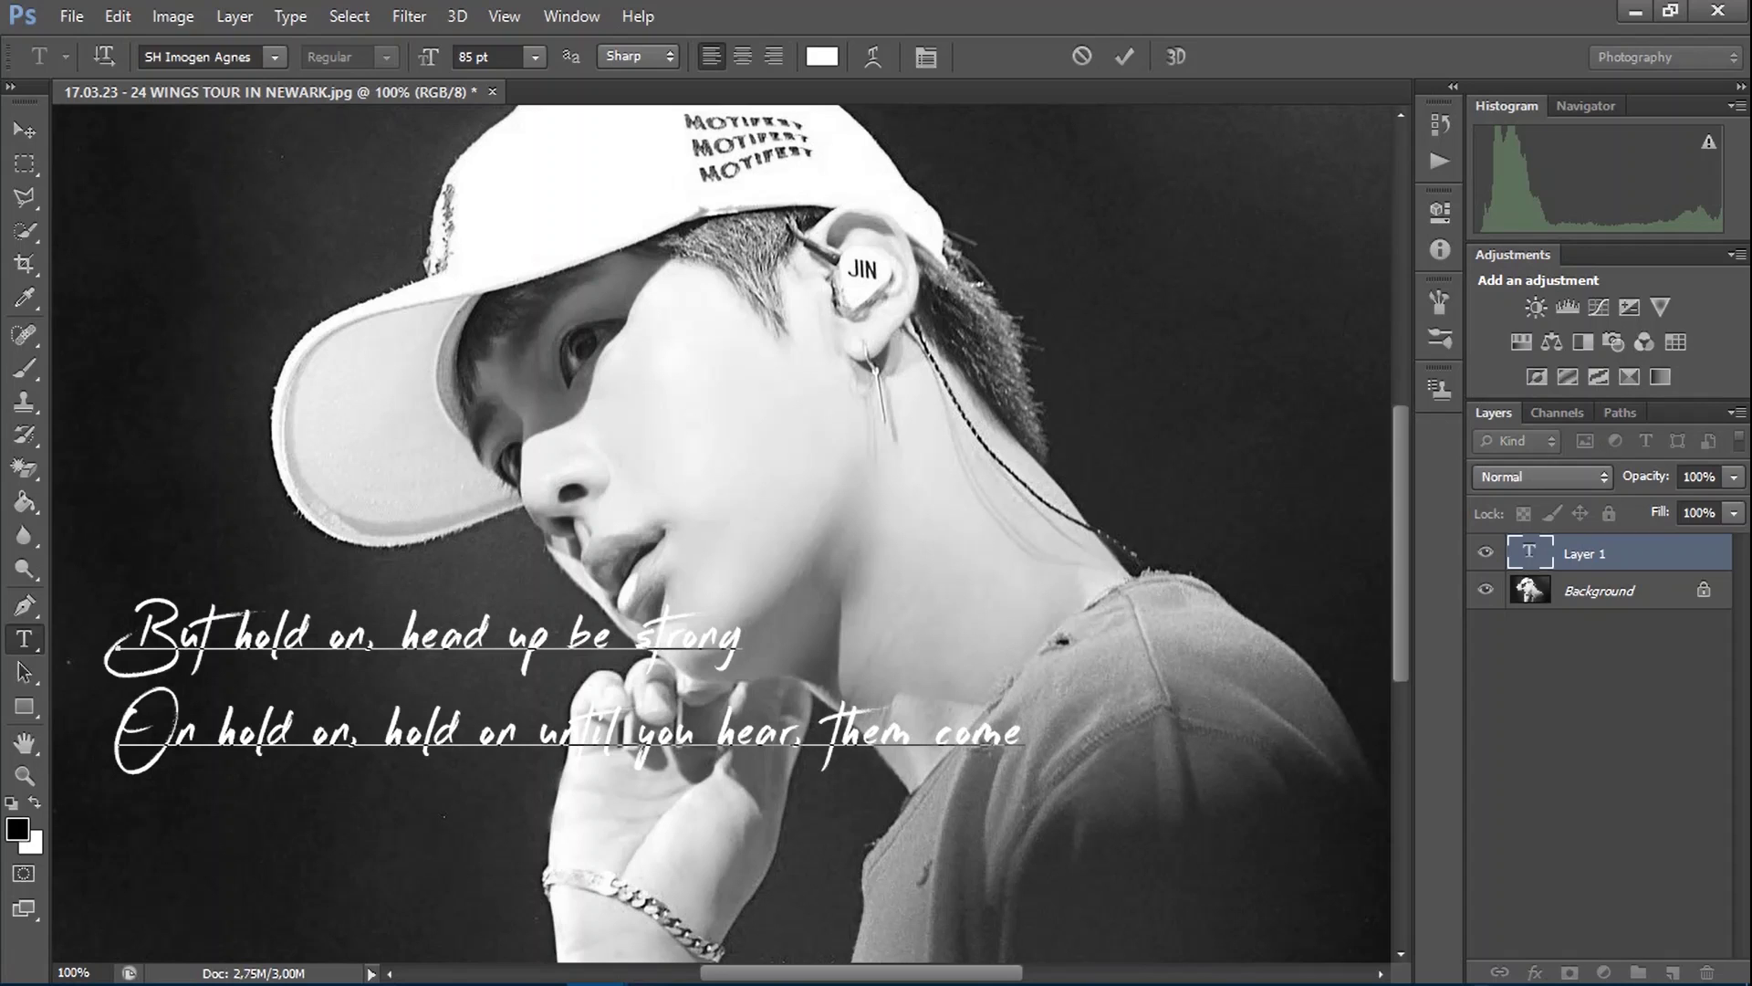
Add a third lyric line, "Here they come, oh", to the text on the white-cap photo.
key("Return")
type("Here they come")
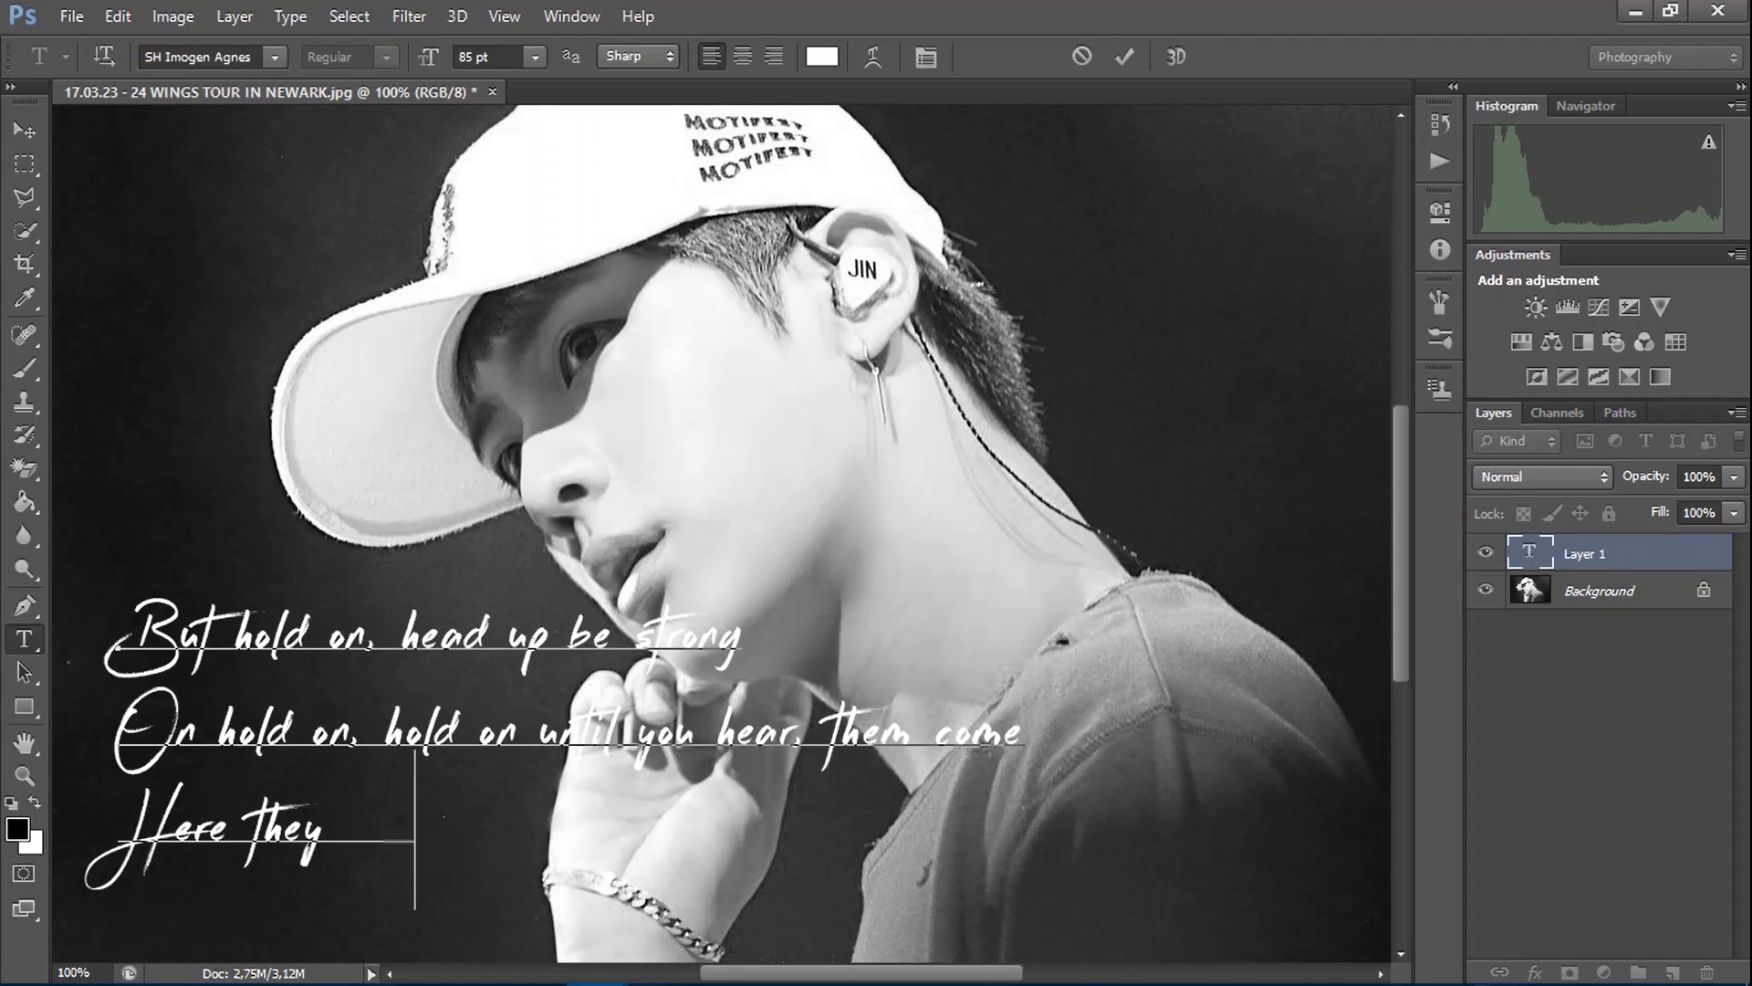
type(", oh")
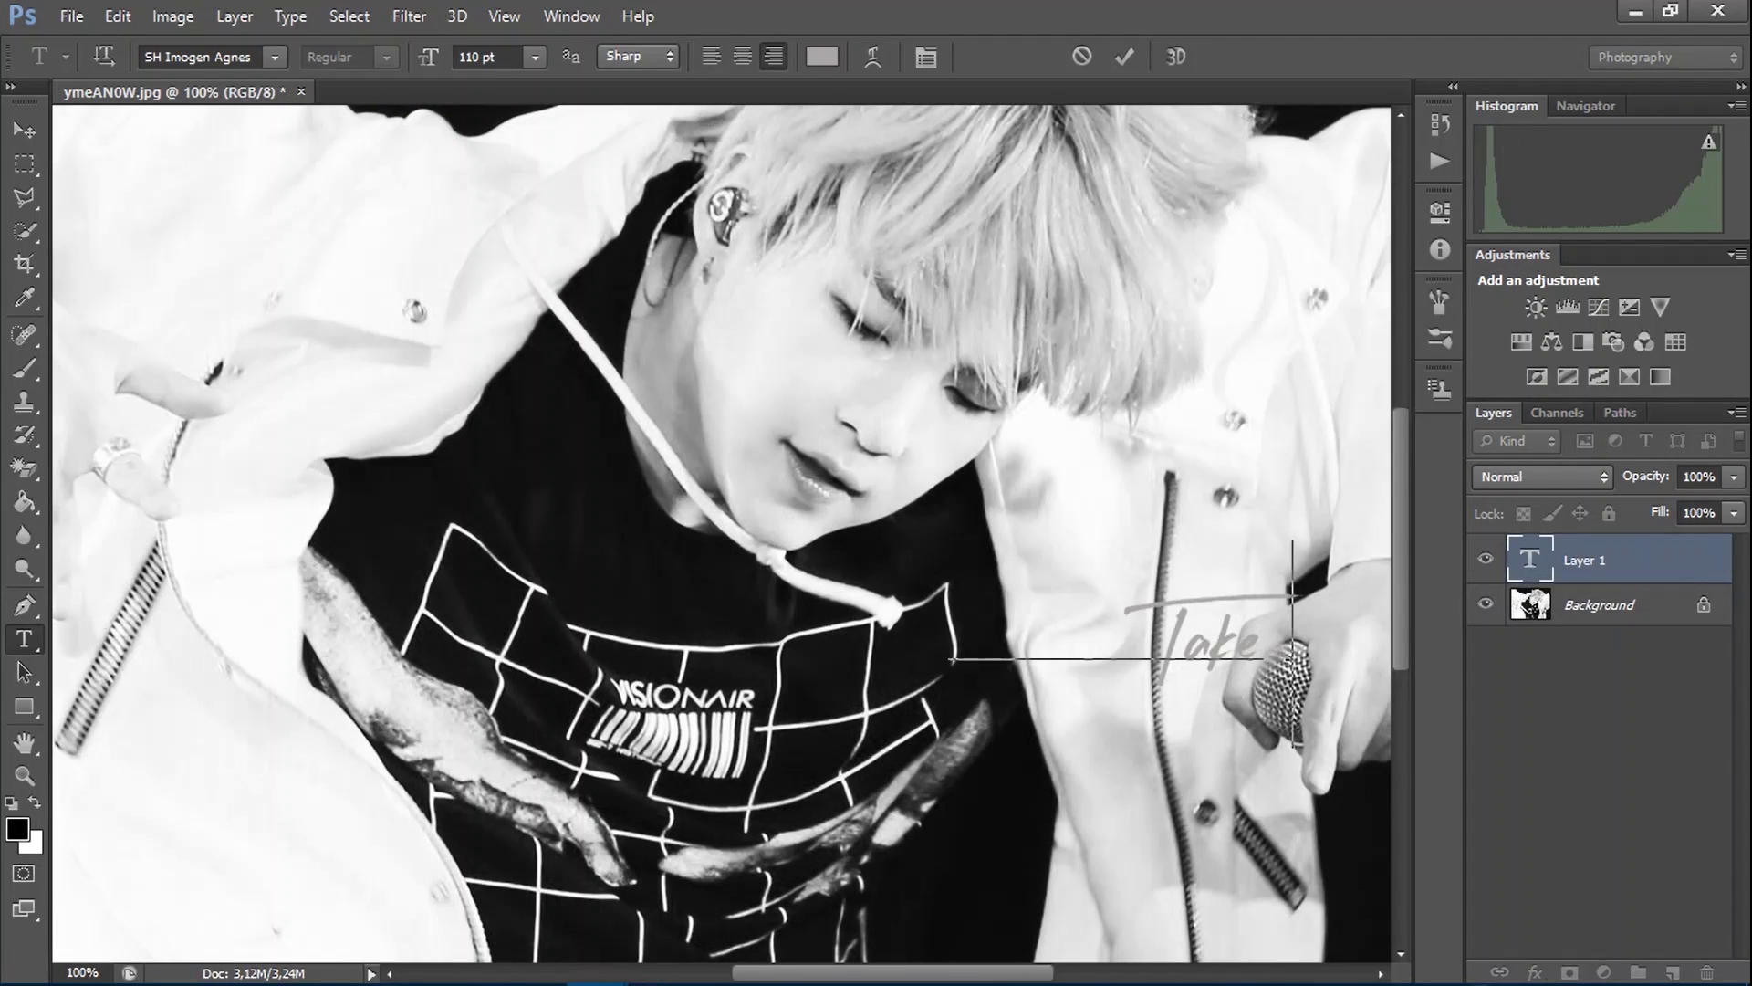
Complete the lyric lines "Take an agel by the wings", "Beg her now for anything" and "Beg her know for one more day".
type("y the wings")
key("Return")
type("Beg her now")
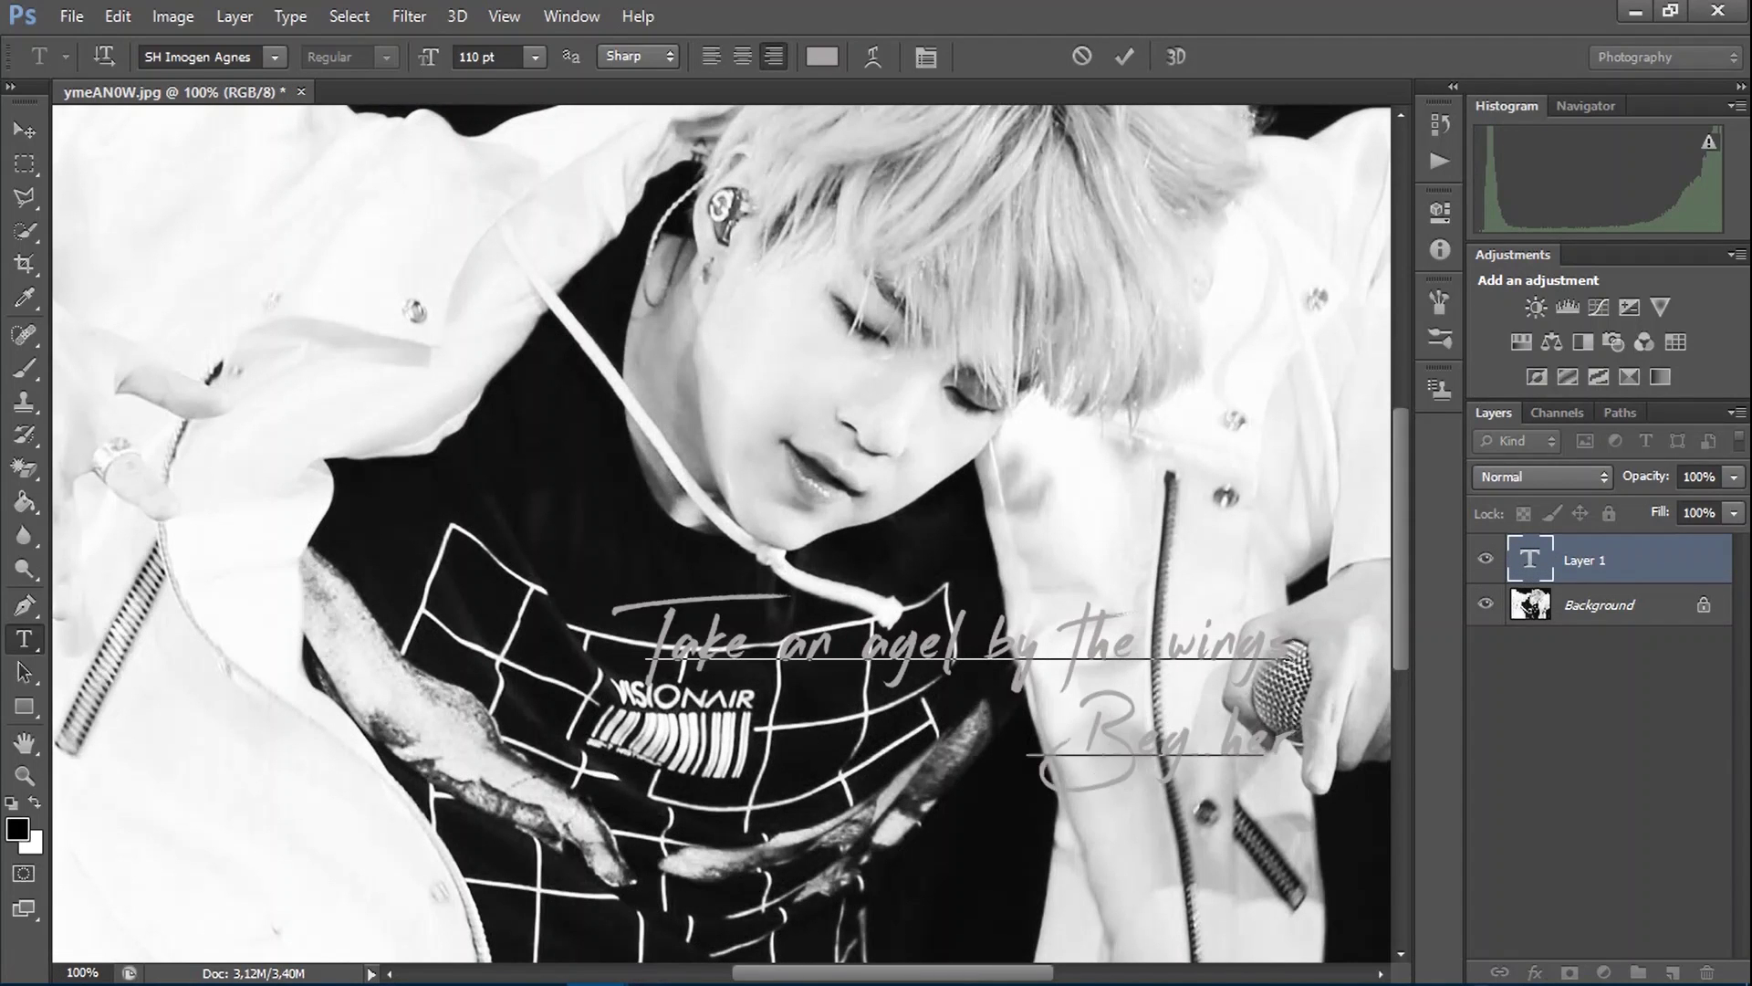
type(" for anything ")
type("Beg her know for one mo")
type("re day")
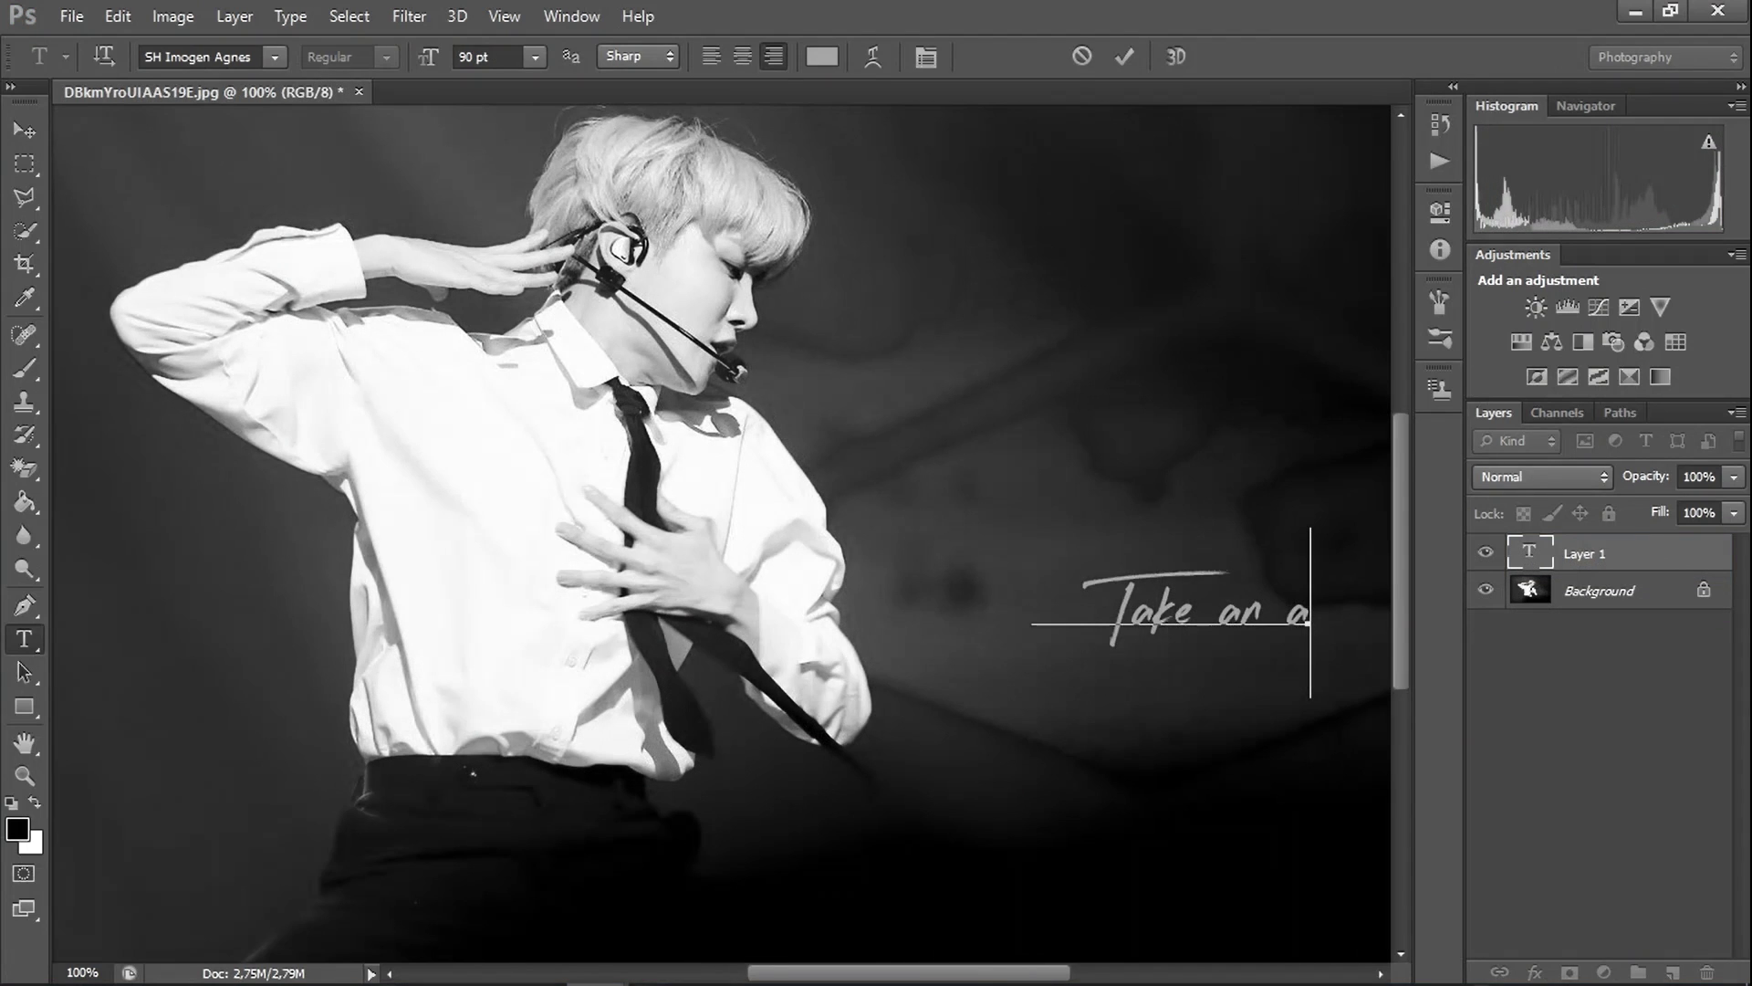
Complete the lyric lines "Take an angel by the wings", "Time to tell her everything" and "Ask her for the strength to stay".
type("ngel")
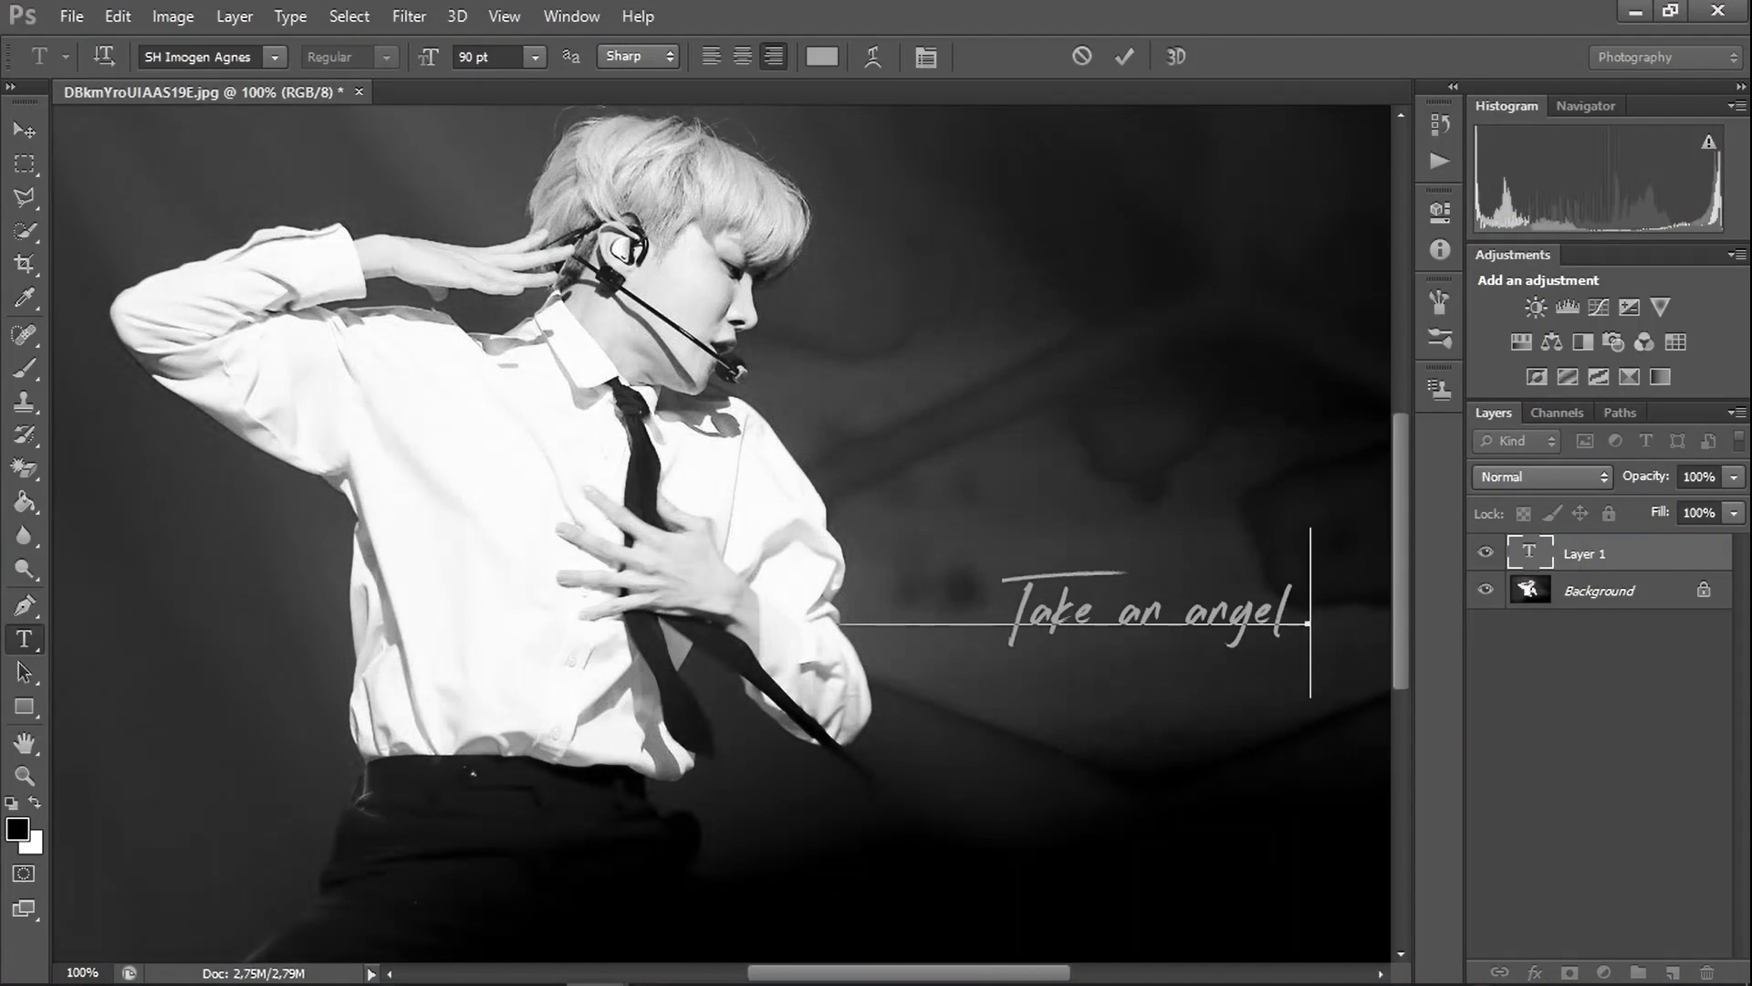
type(" by the wings")
key("Return")
type("Time to tell her eve")
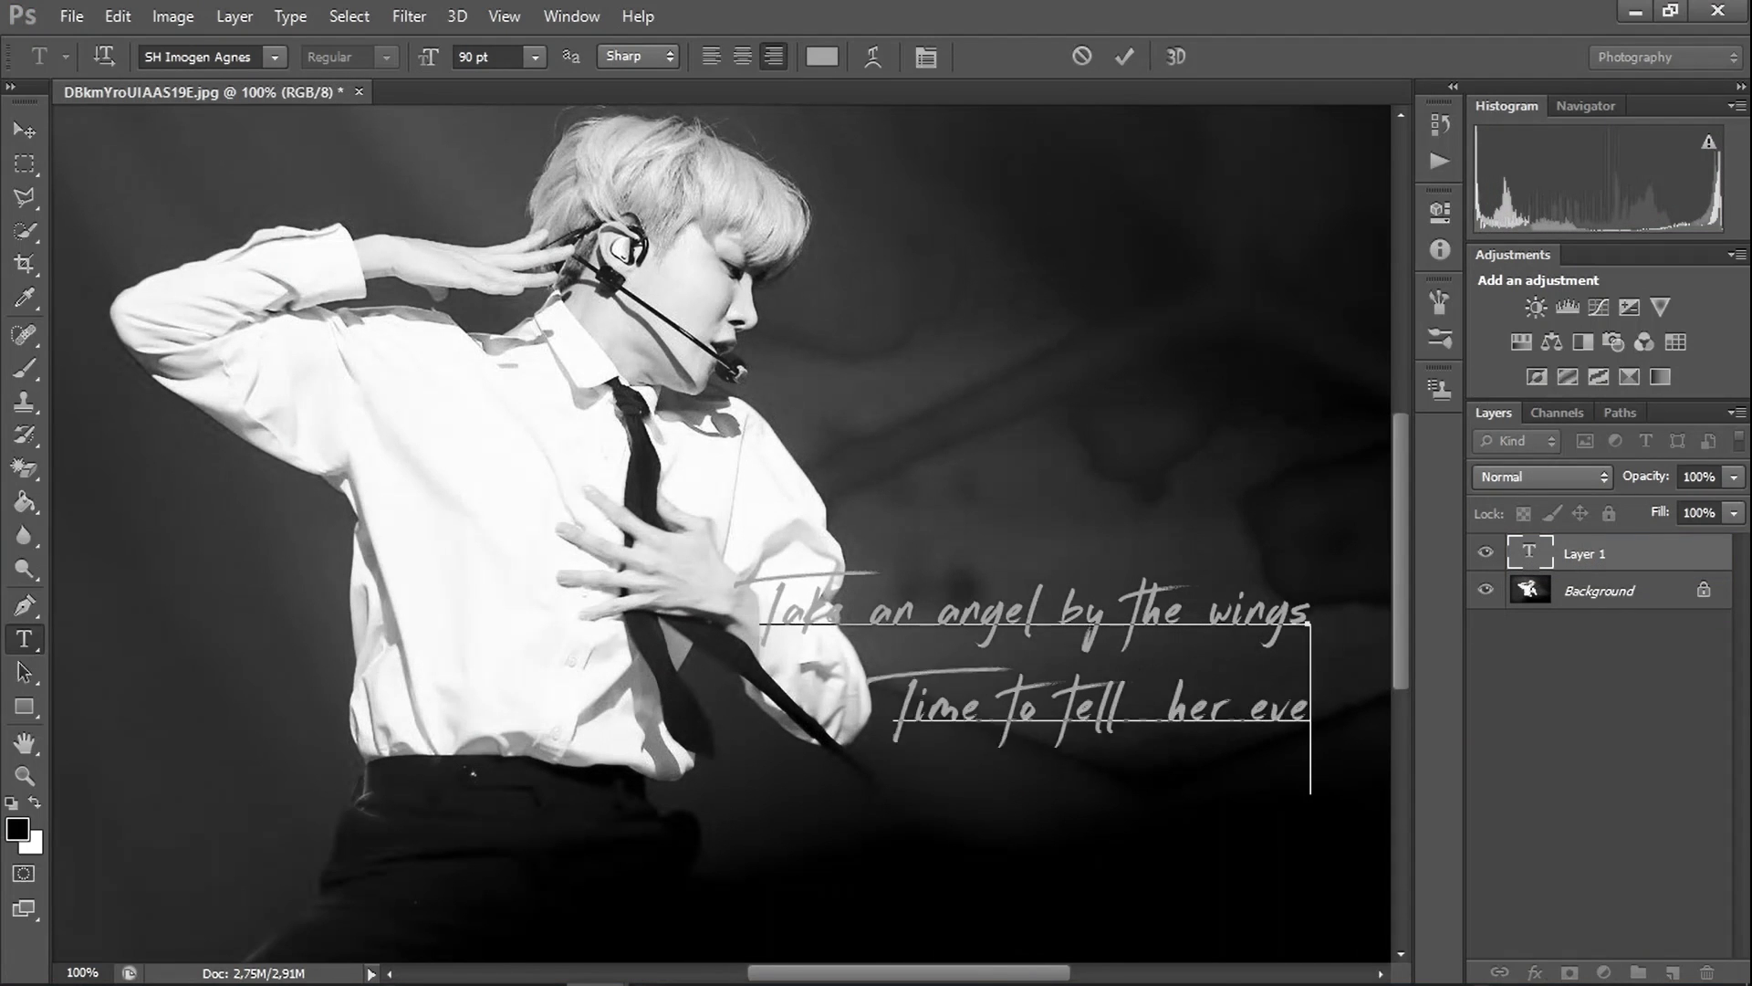
type("rything")
key("Return")
type("Ask her for tithe")
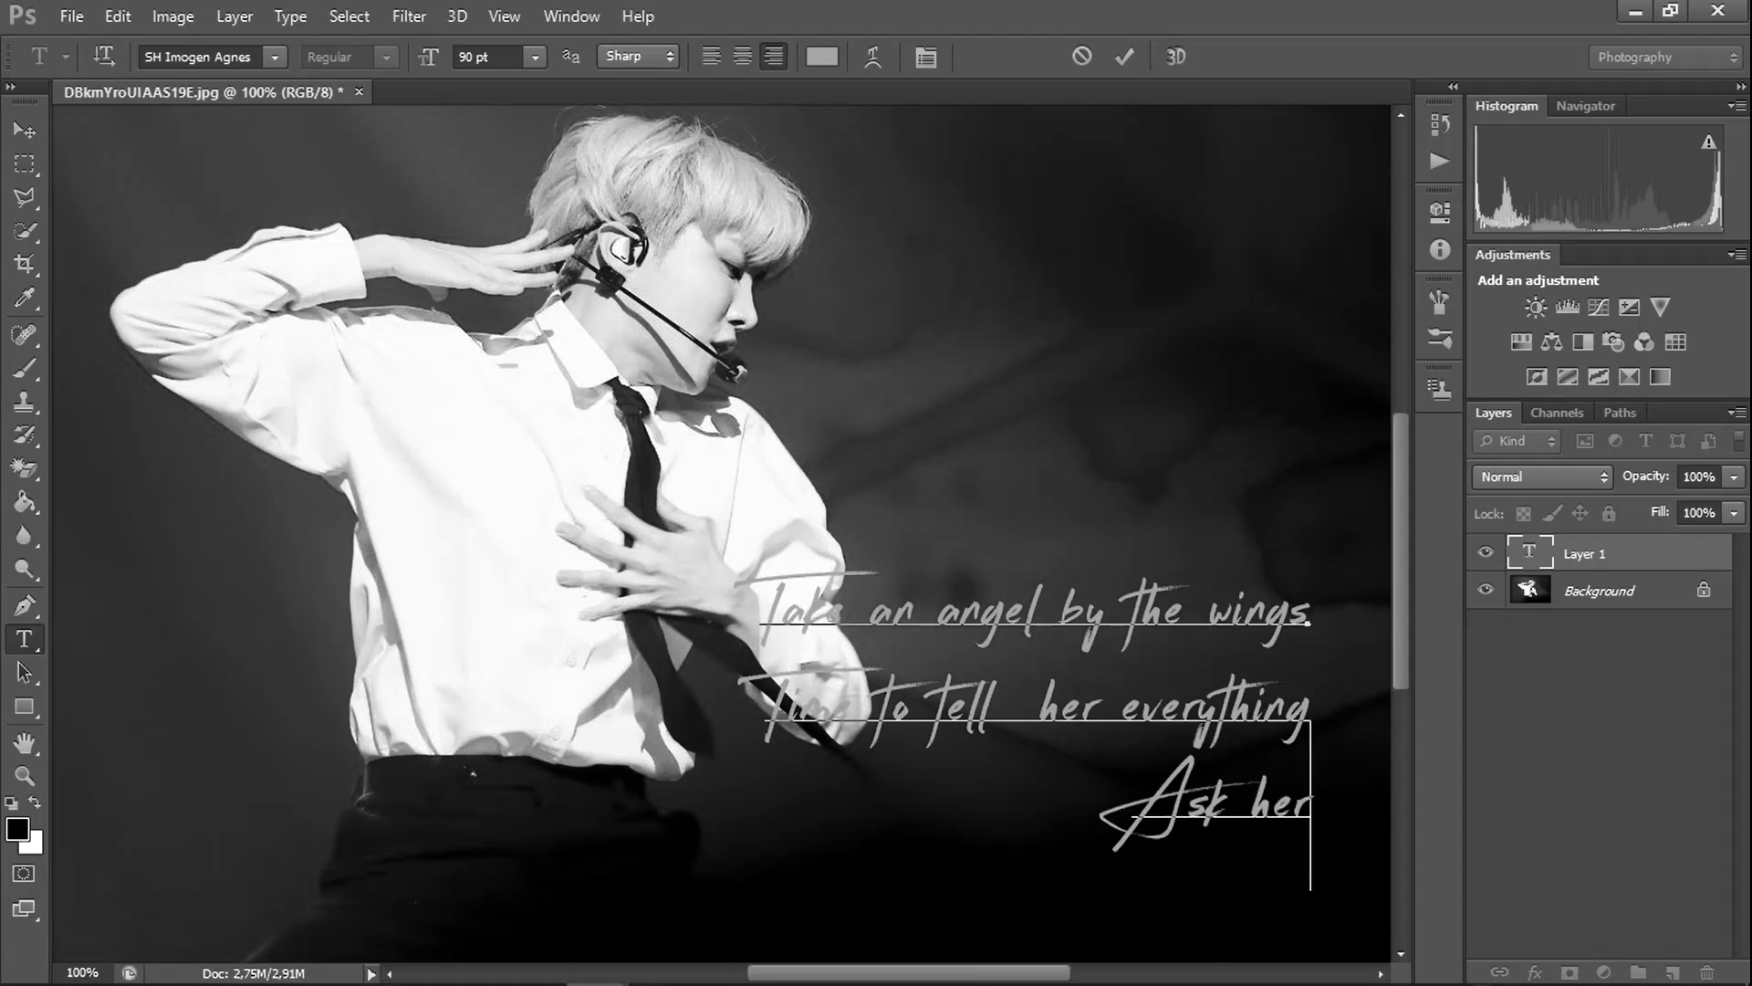
type(" strength to stay")
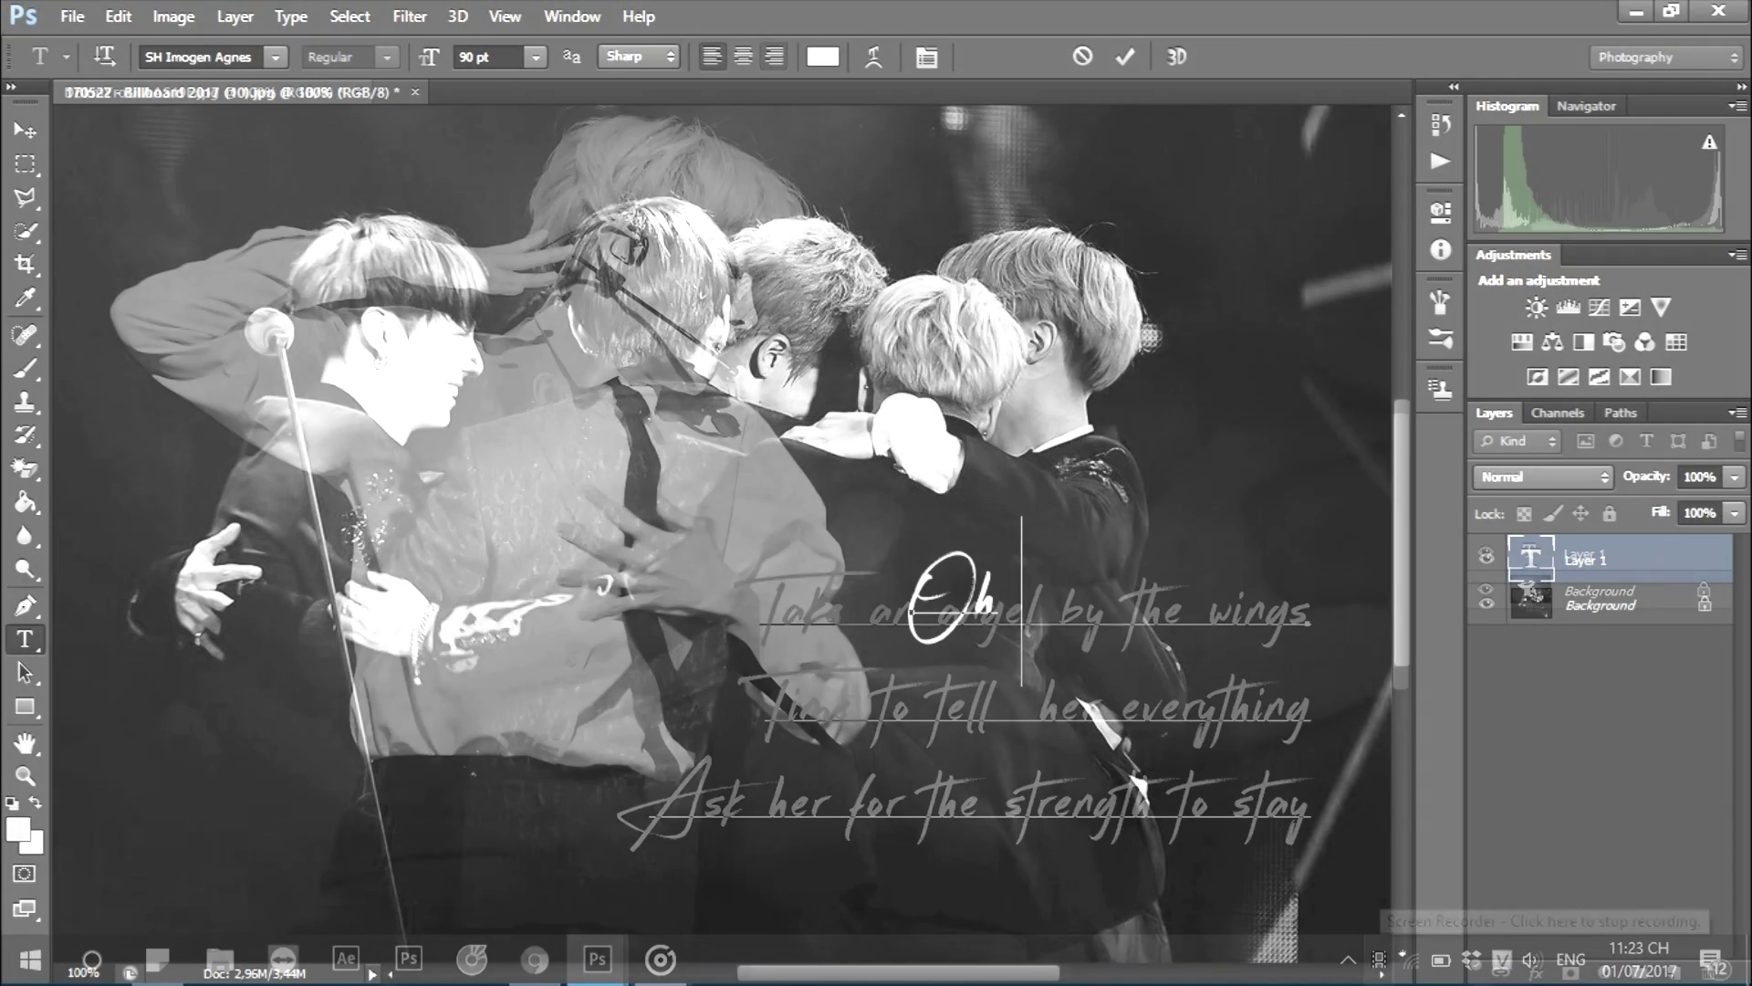
type("oh ")
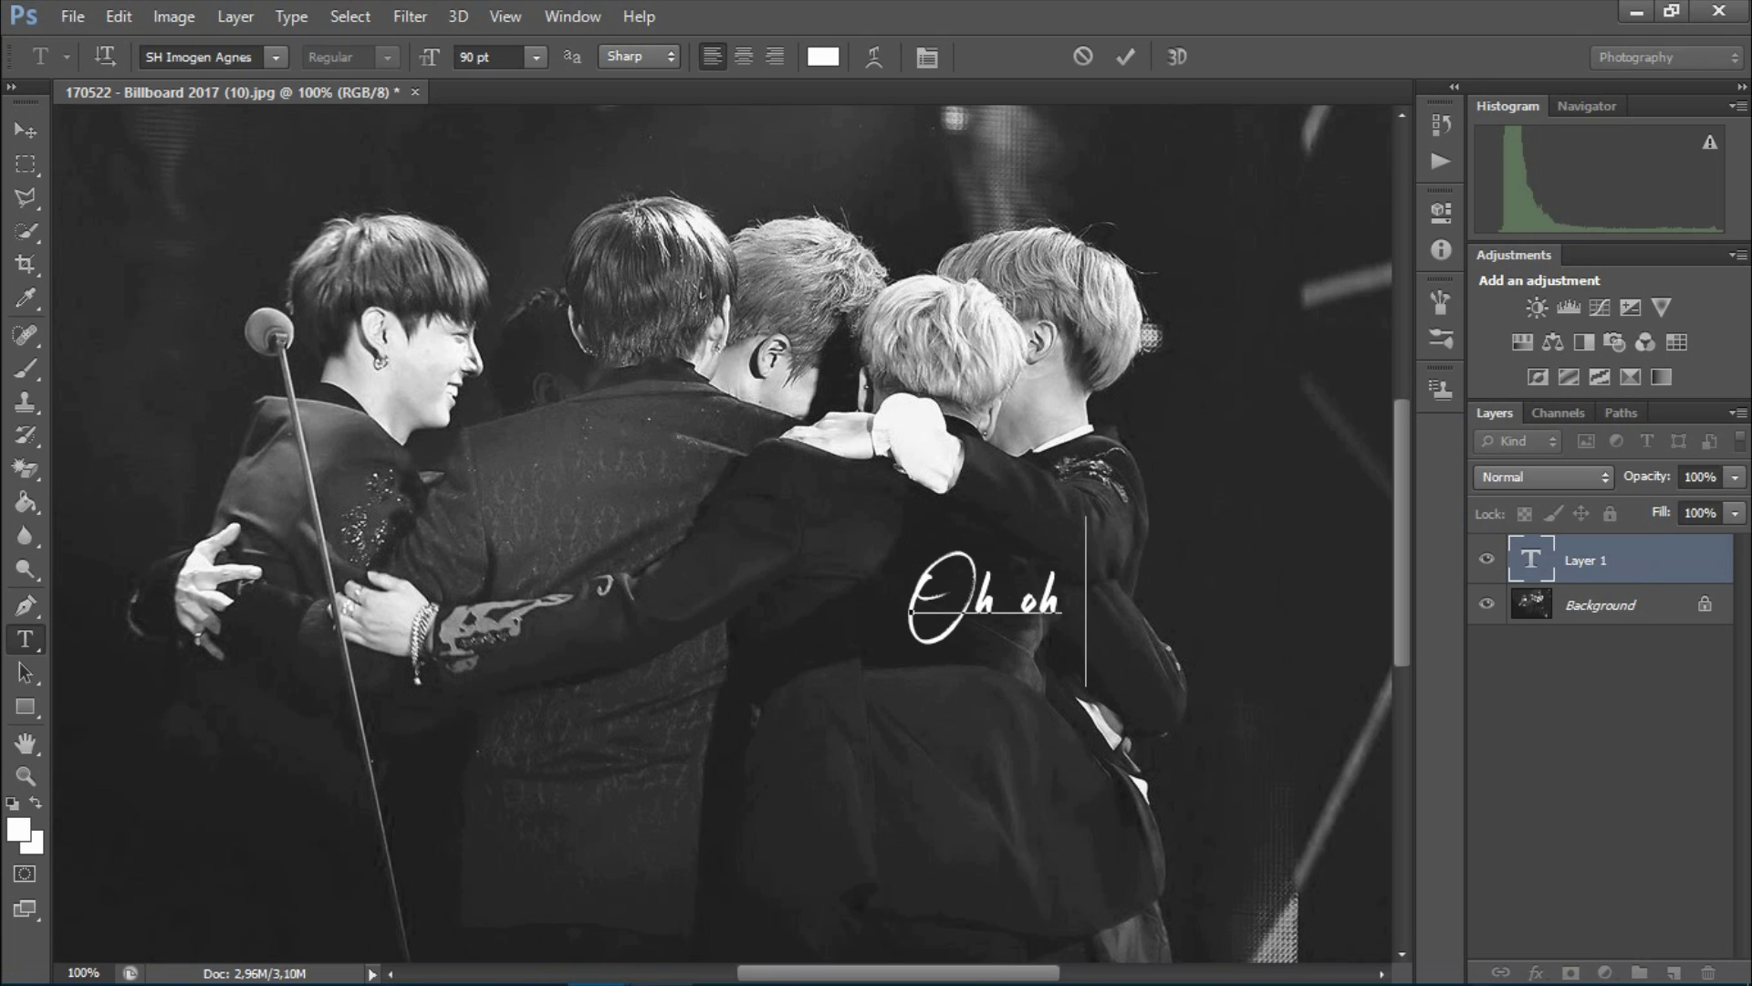
type("oh oh")
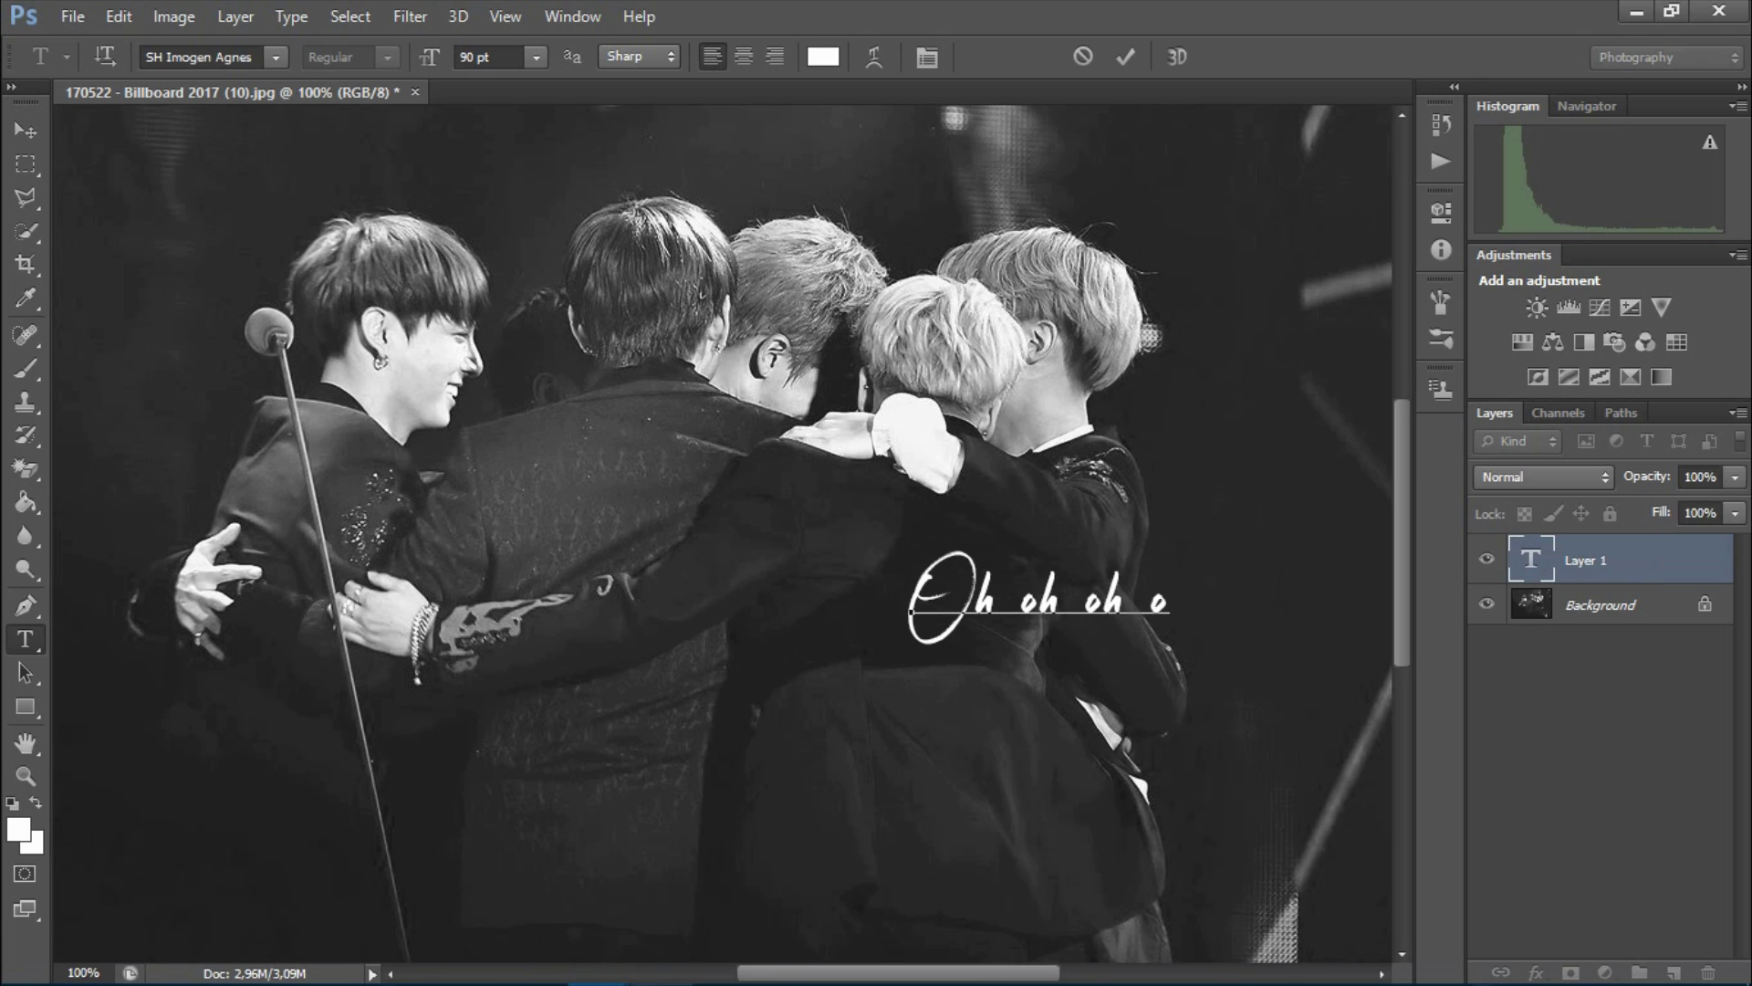
key("Return")
type("Oh")
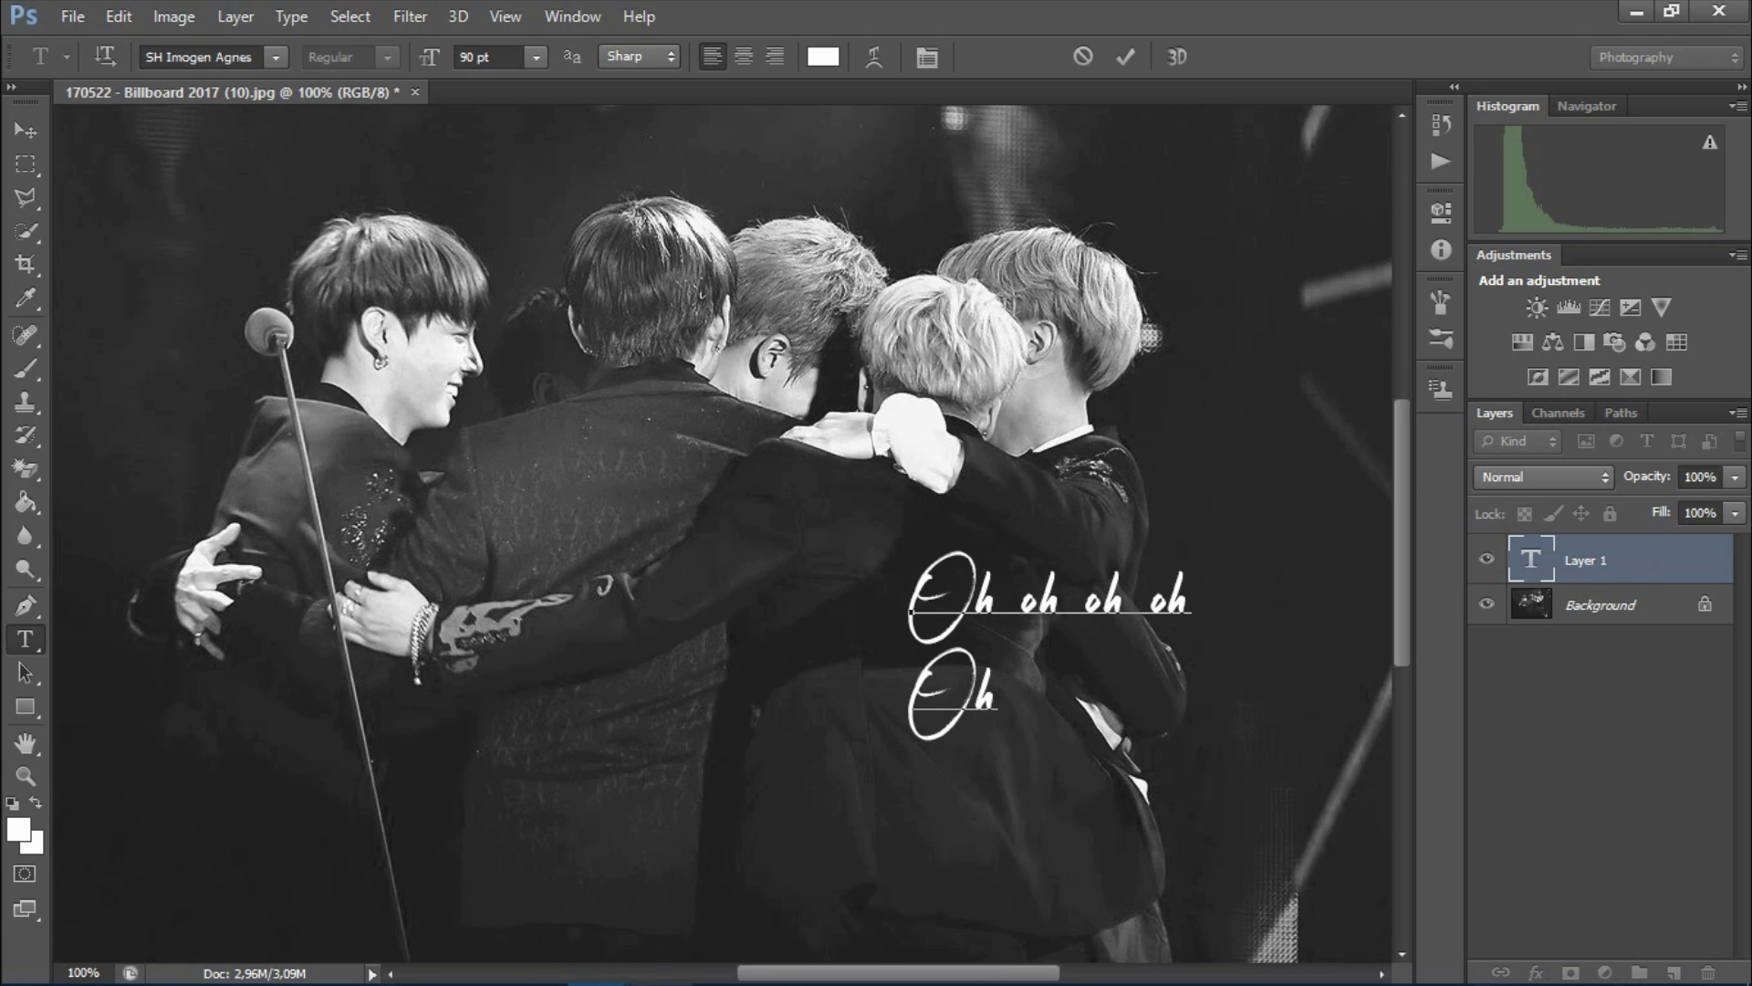
type(" oh oh oh")
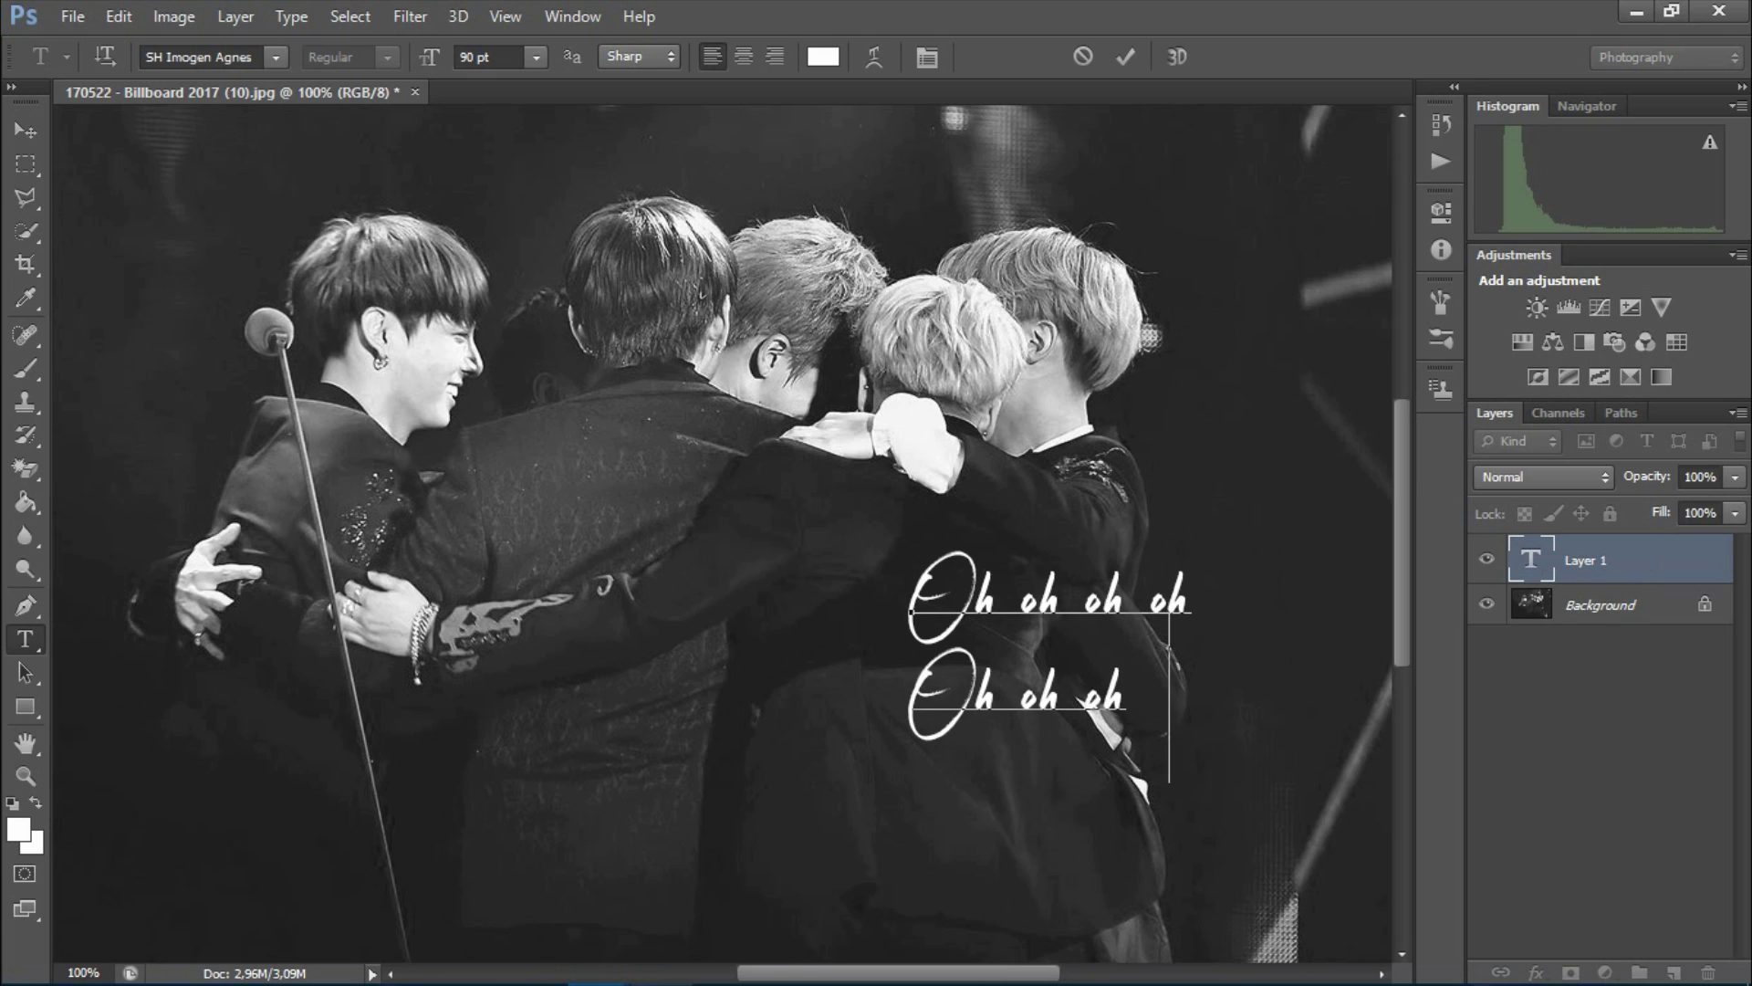
key("BackSpace")
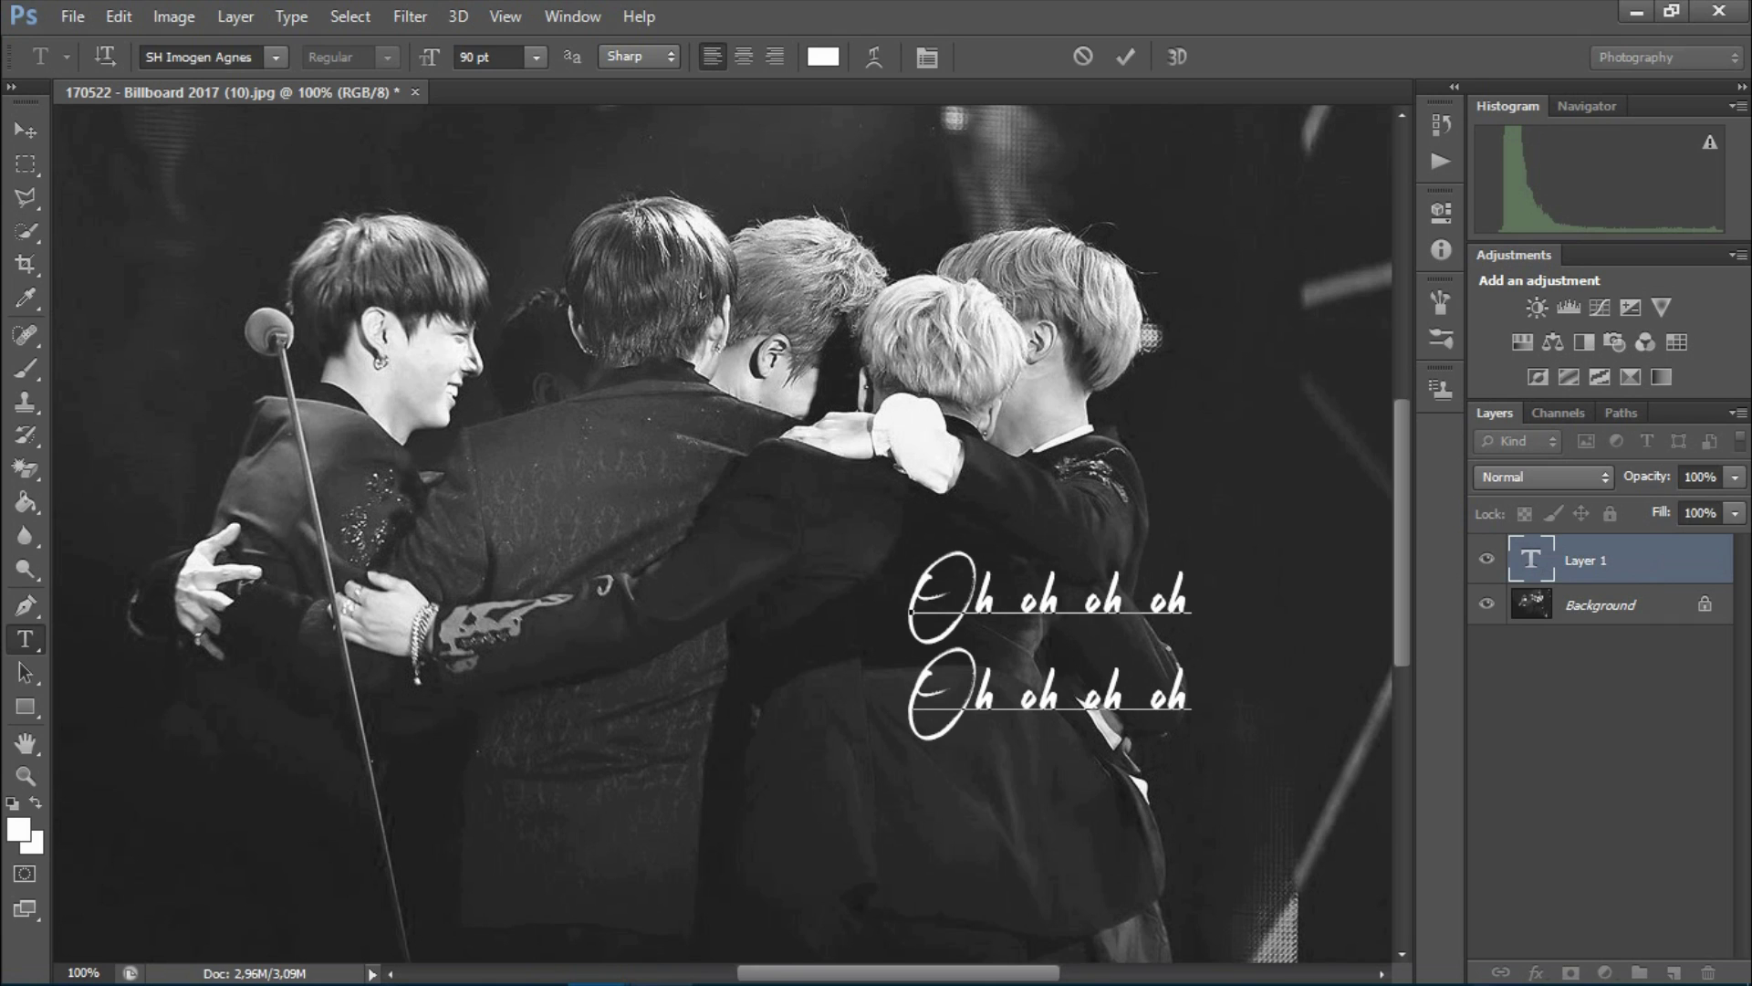
key("BackSpace")
key("BackSpace")
key("BackSpace")
key("BackSpace")
key("BackSpace")
key("BackSpace")
key("BackSpace")
key("BackSpace")
key("BackSpace")
key("BackSpace")
key("BackSpace")
key("BackSpace")
key("BackSpace")
key("BackSpace")
key("BackSpace")
key("BackSpace")
key("BackSpace")
key("BackSpace")
key("BackSpace")
key("BackSpace")
Write the lyric lines "Oh oh oh oh", "Oh oh oh oh" and "Oh oh oh" over the group-hug photo.
type("oh oh oh Oh oh oh oh ")
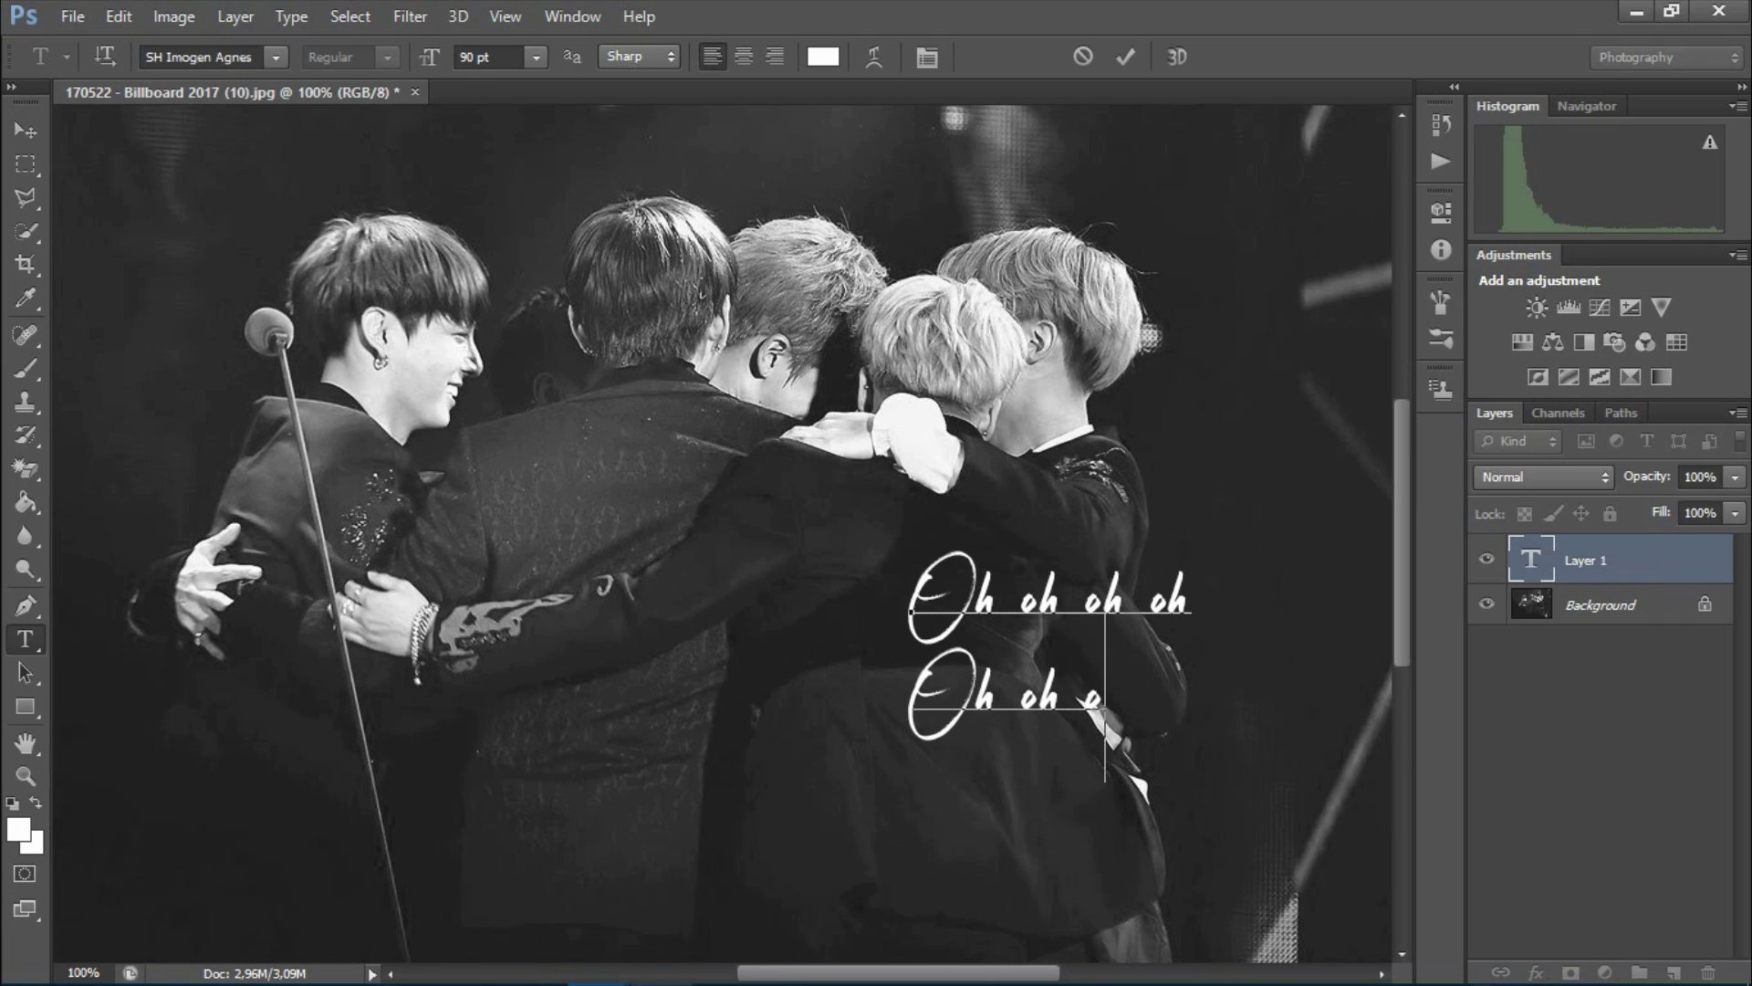
type("Oh oh oh")
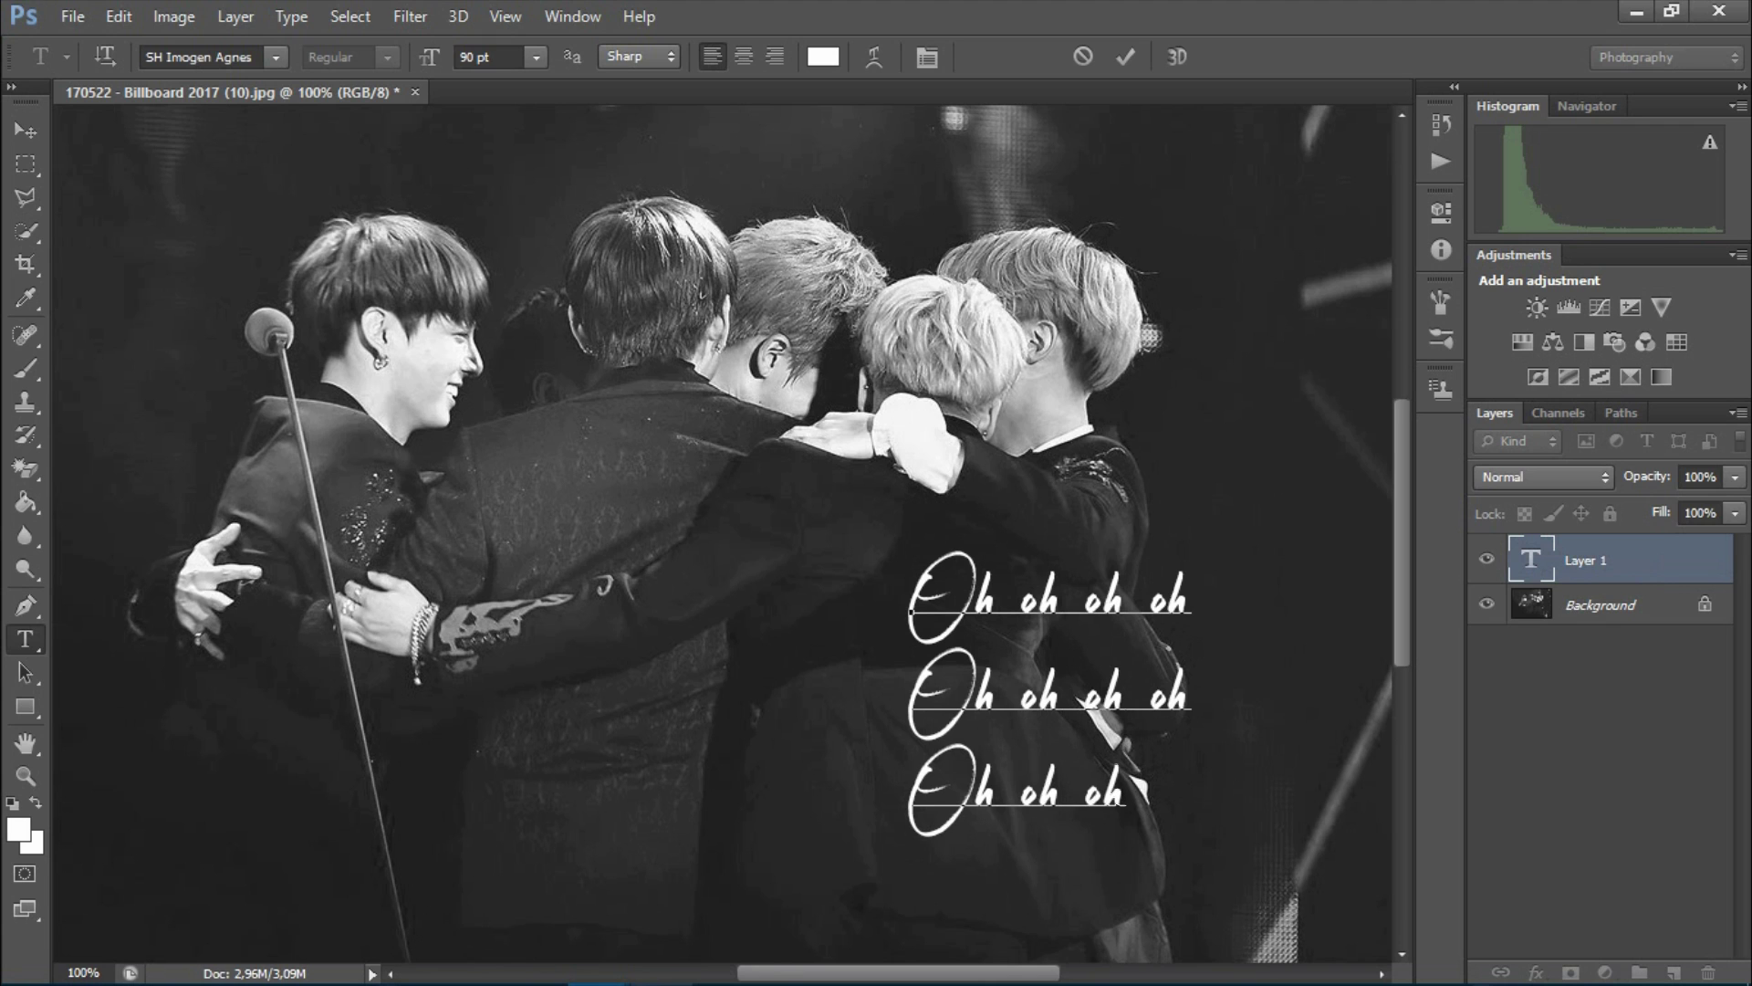
Write lyric lines of "Oh oh oh oh" followed by a line "Oh......." in the sky of the desert photo.
type("h")
type(" oh oh o")
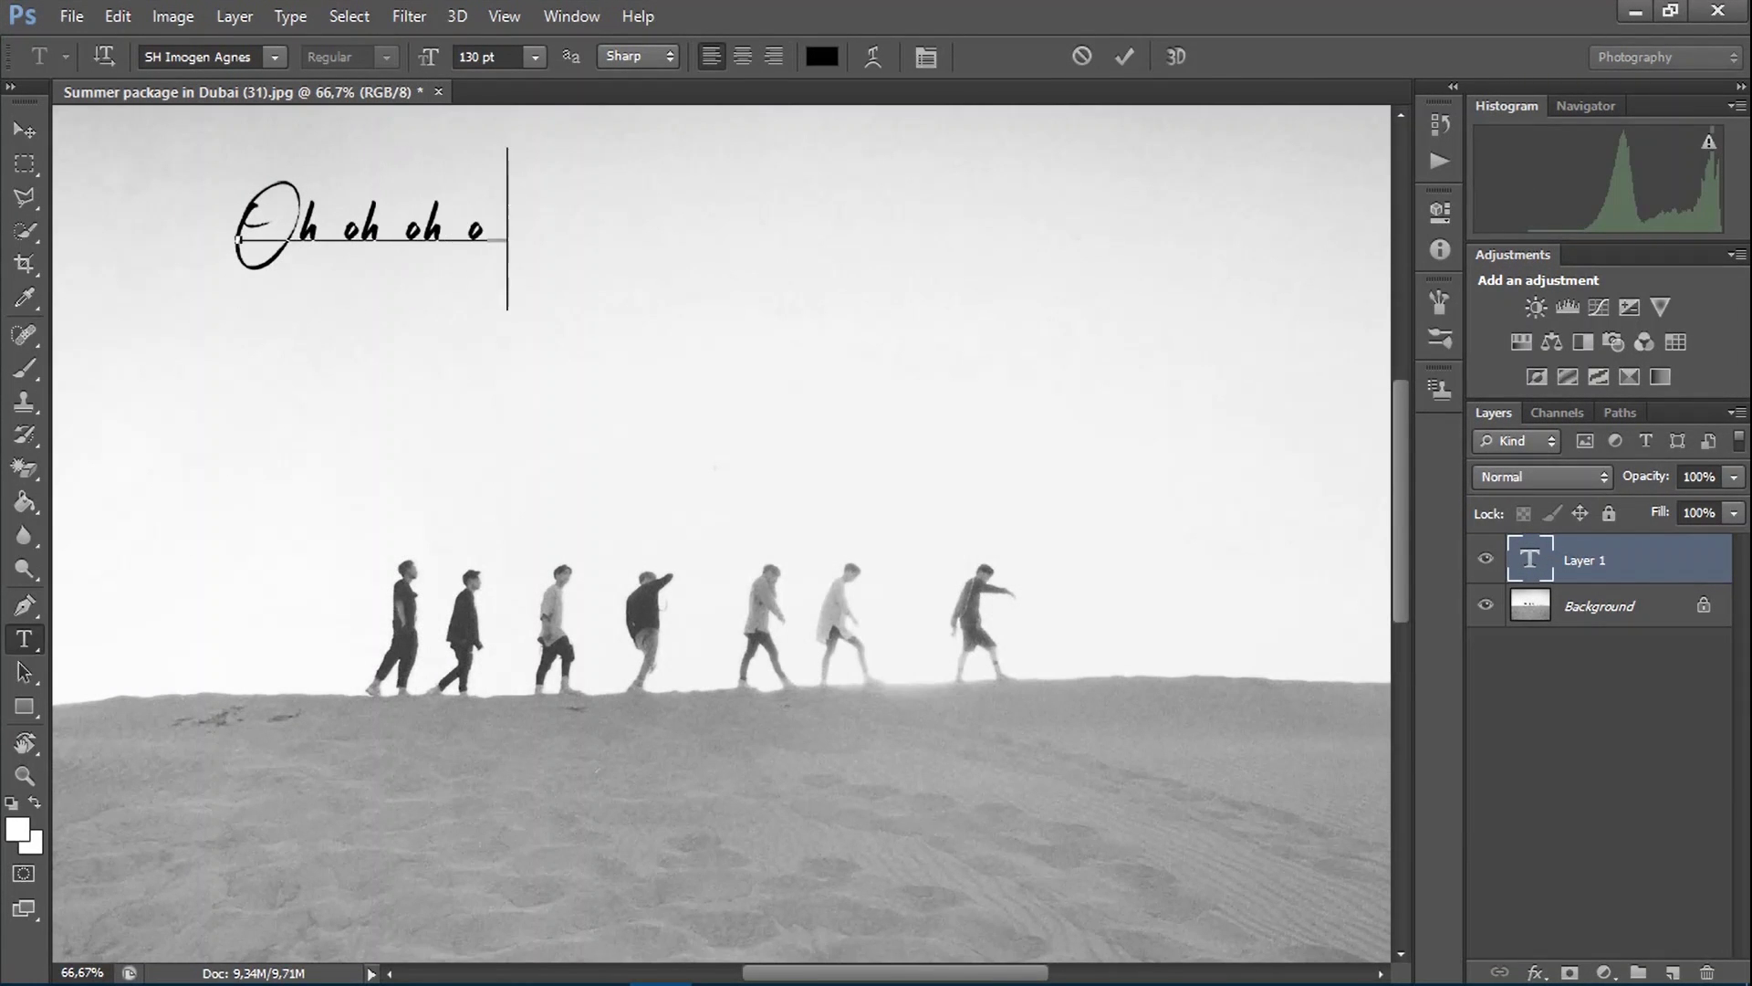
type("h")
key("Return")
type("Oh oh")
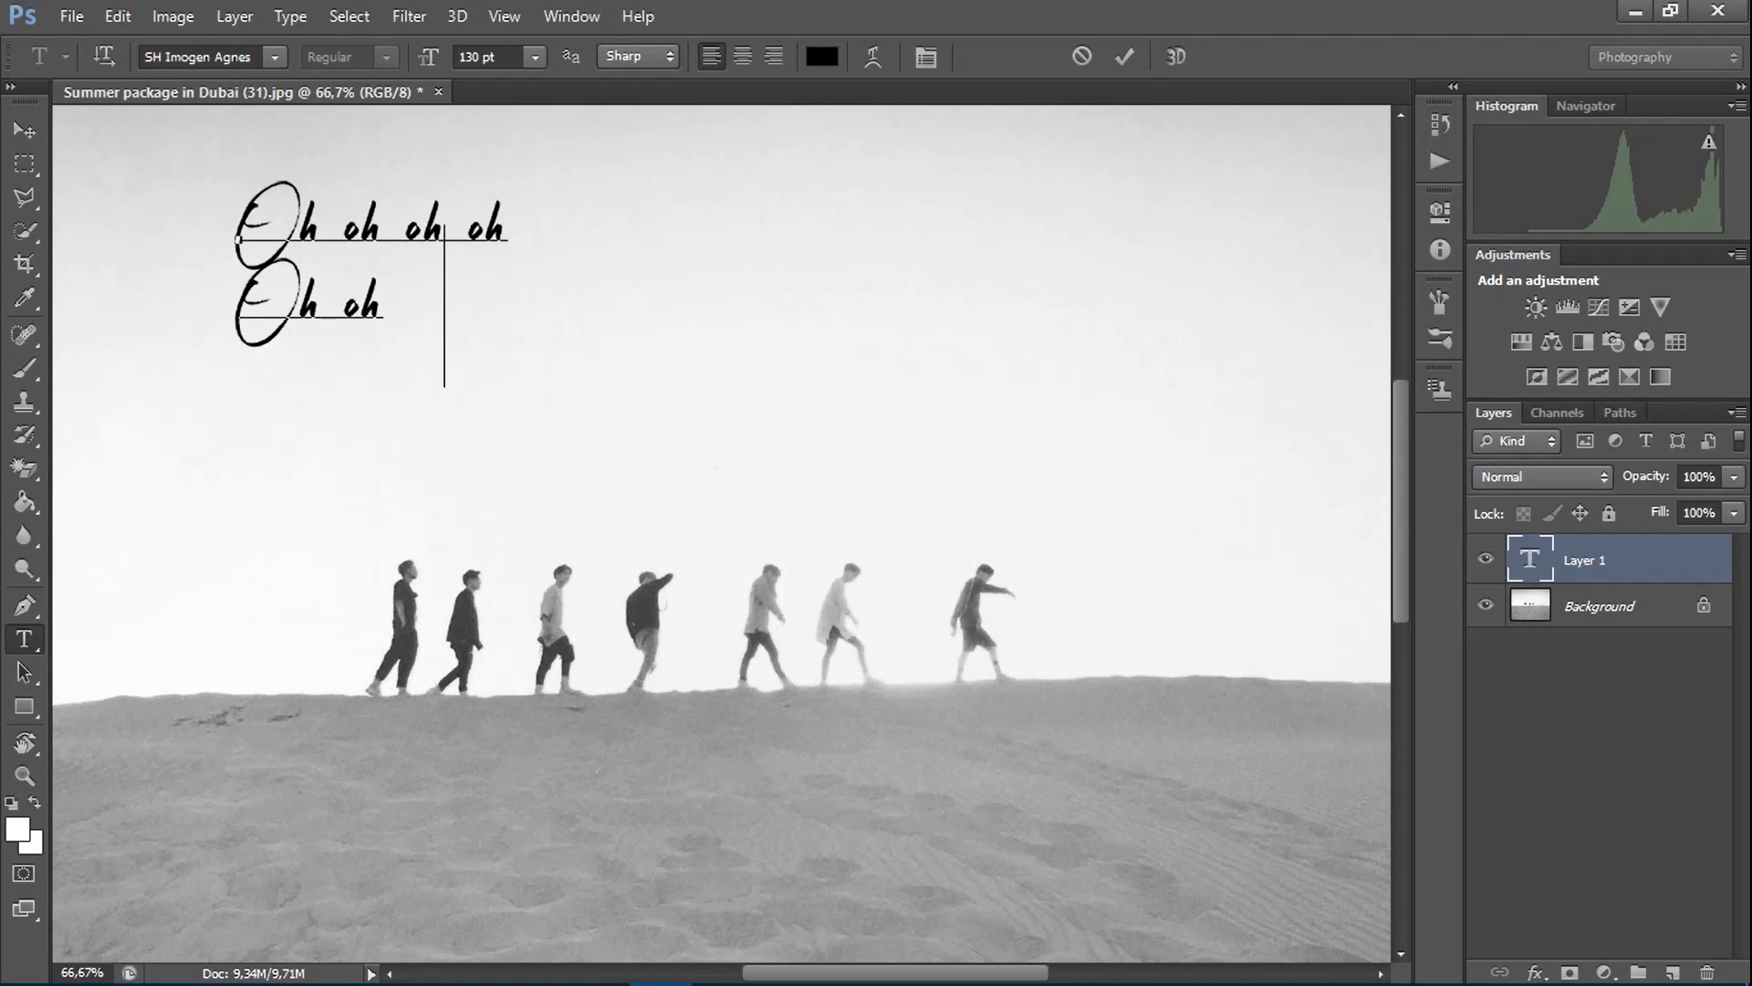
type(" oh oh")
key("ctrl+z")
type("Oh oh oh oh")
key("Return")
type("Oh.......")
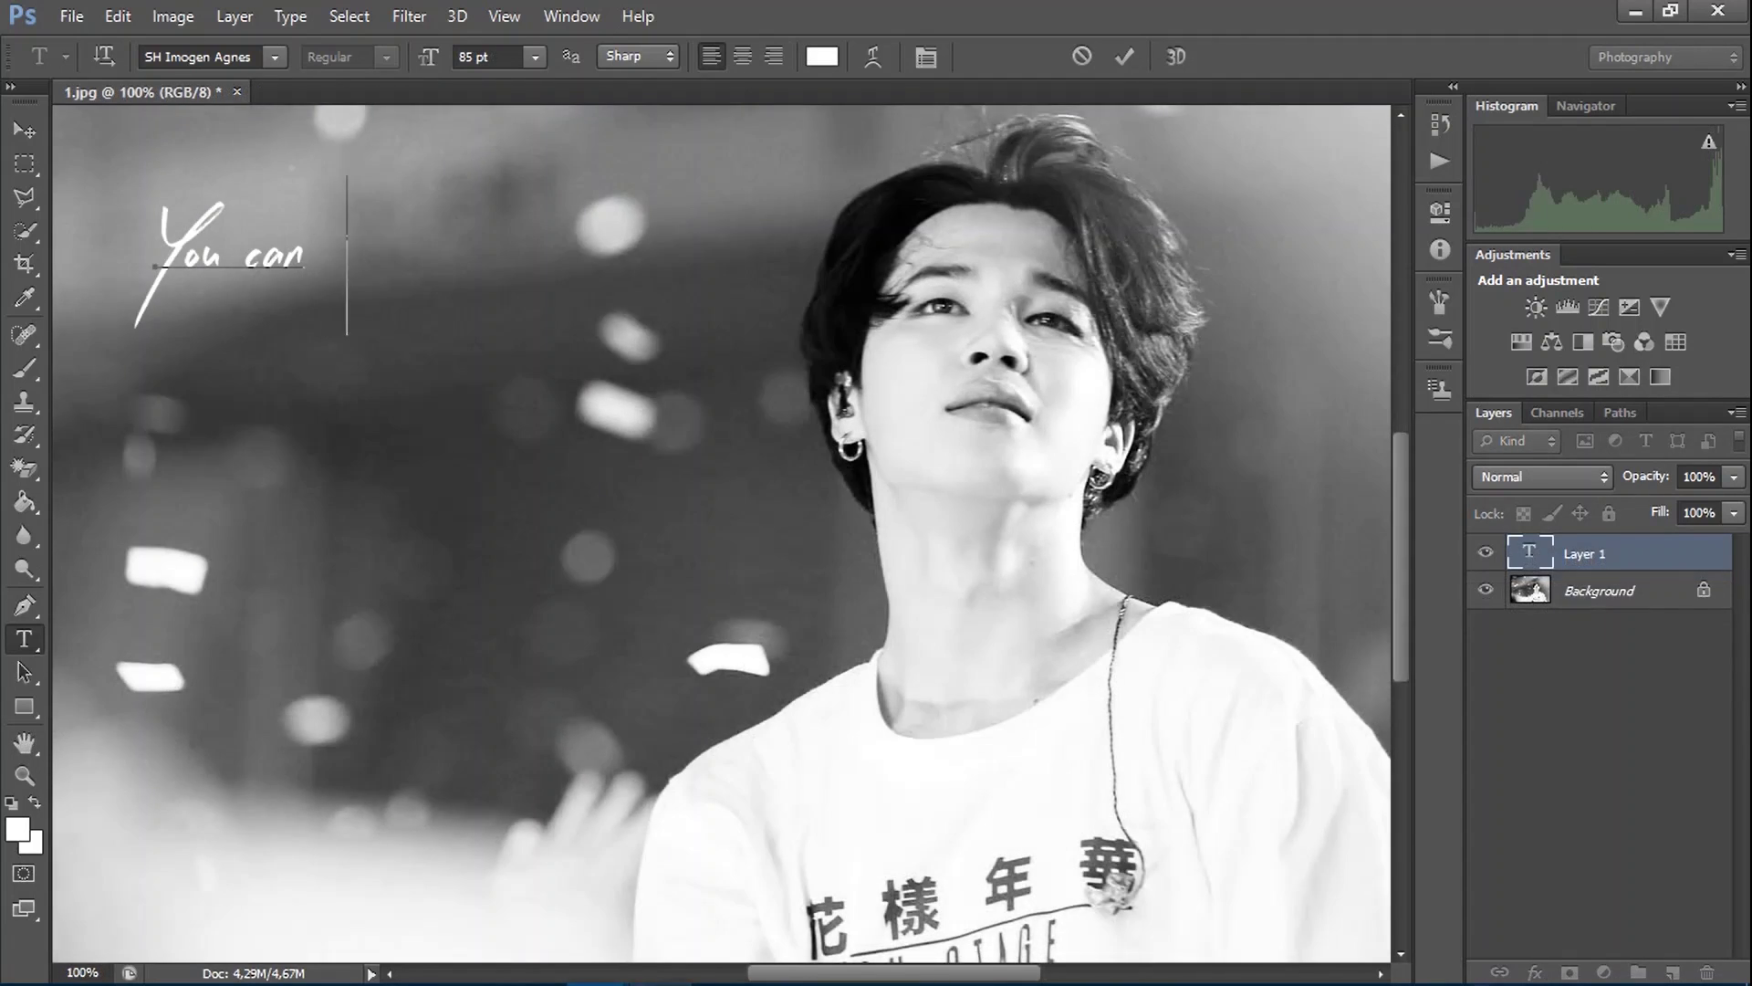
type("can d")
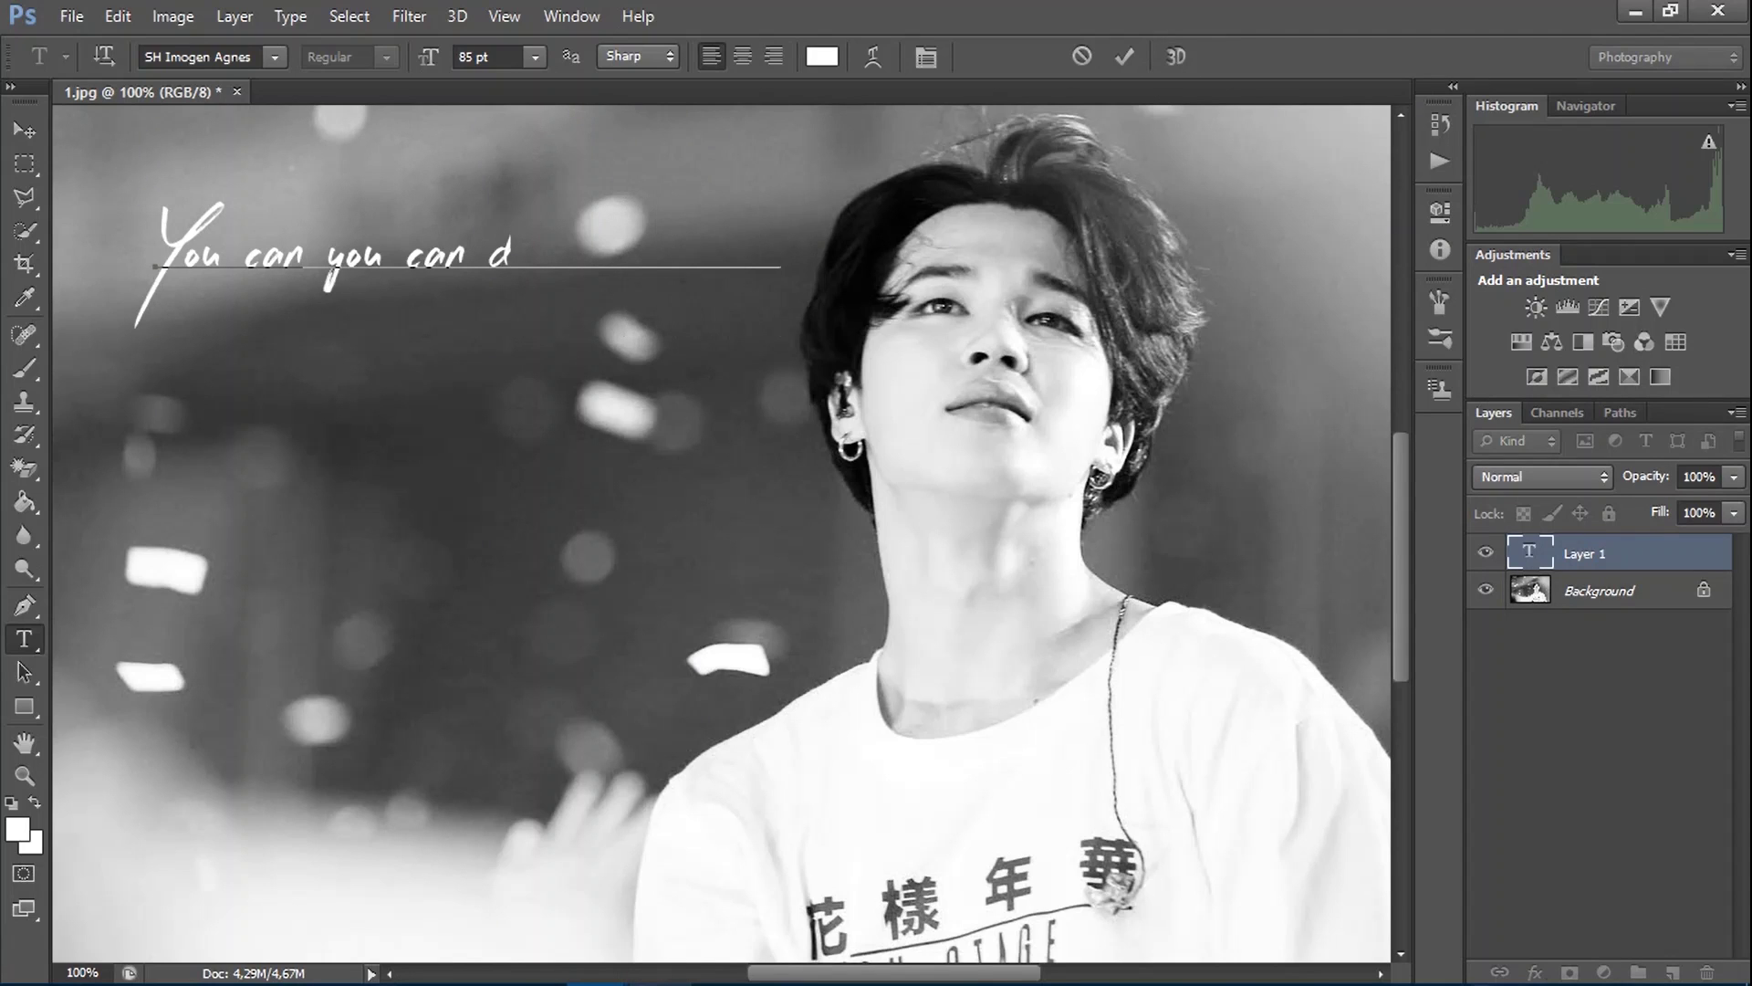
type("o anything anything")
key("Return")
type("Y")
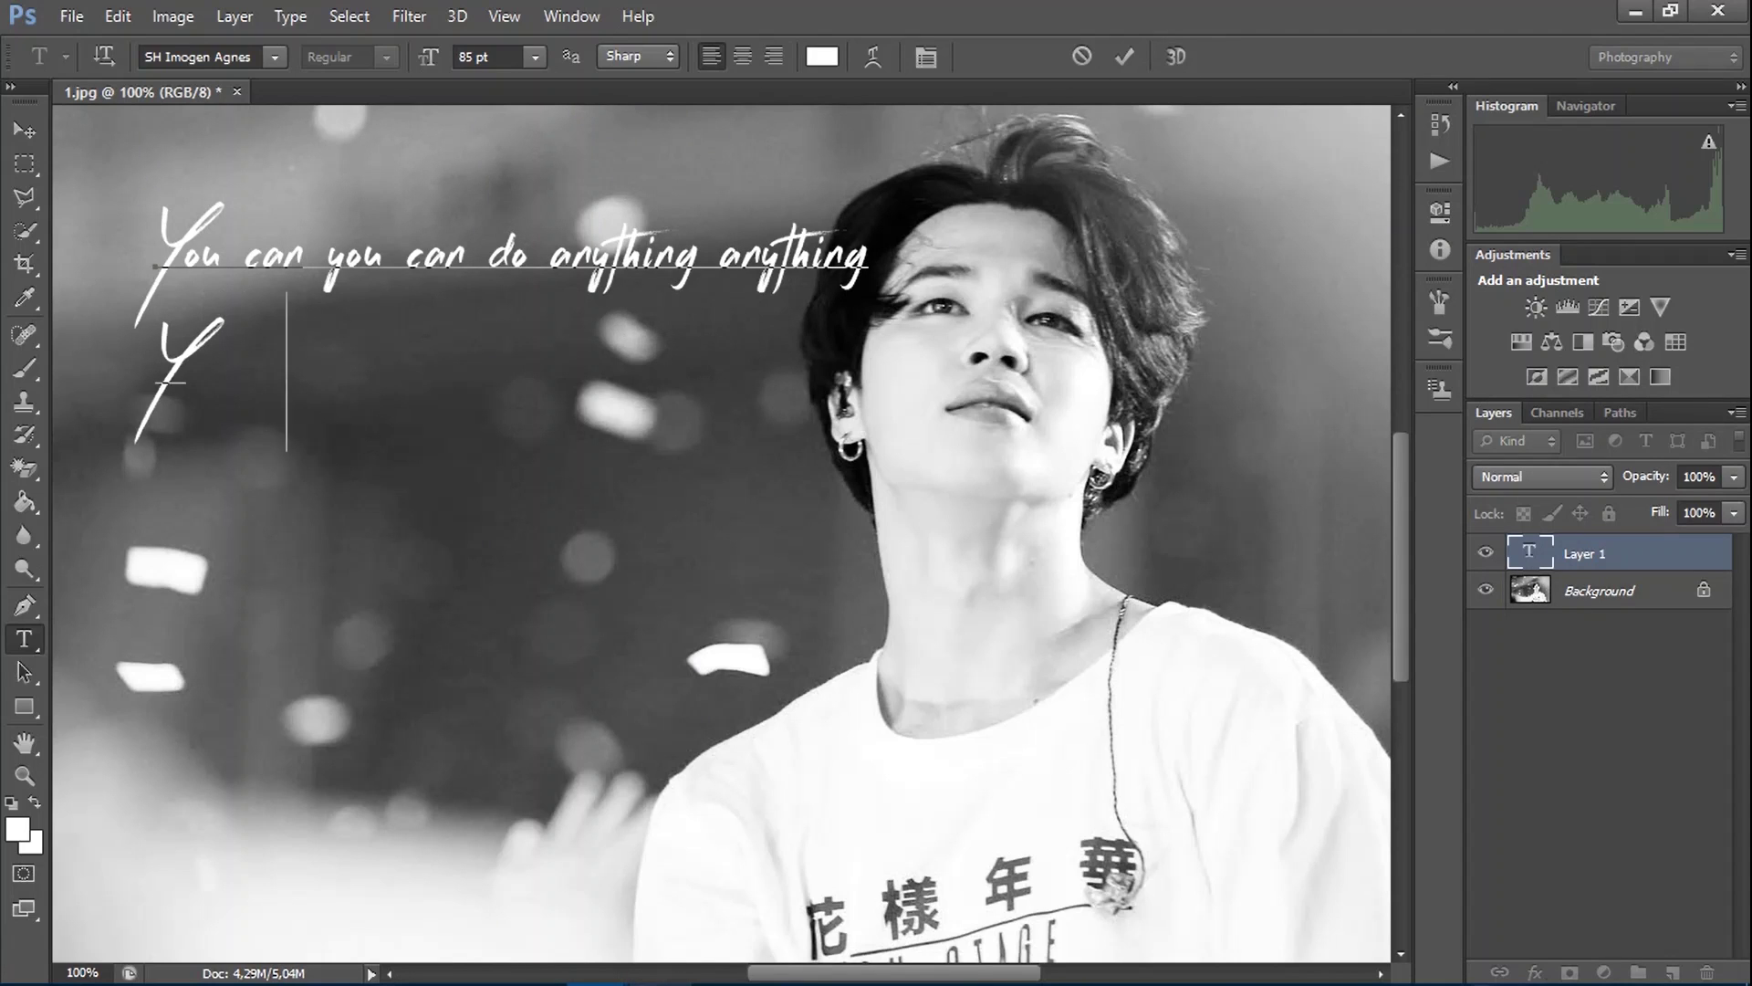
type("ou can...do anything")
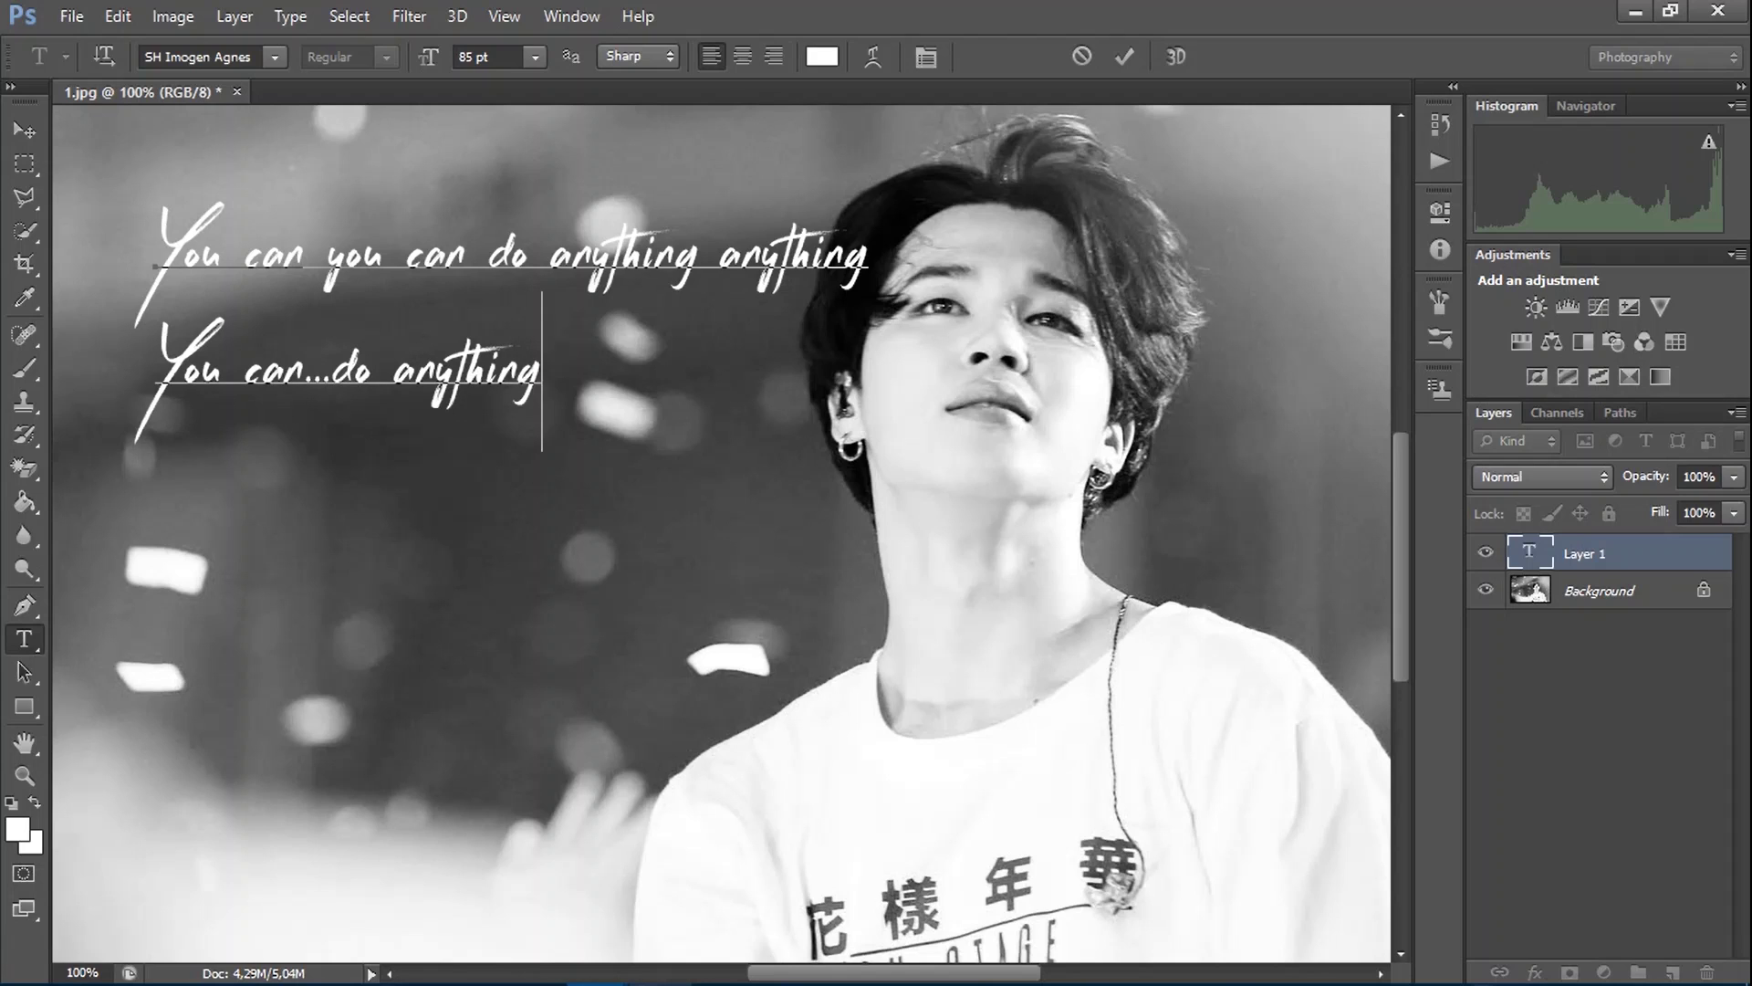
key("ctrl+a")
key("BackSpace")
Write the lyric lines "You can you can do anything anything" and "You can...do anything" beside the man in the white T-shirt.
type("You can you can do anything any")
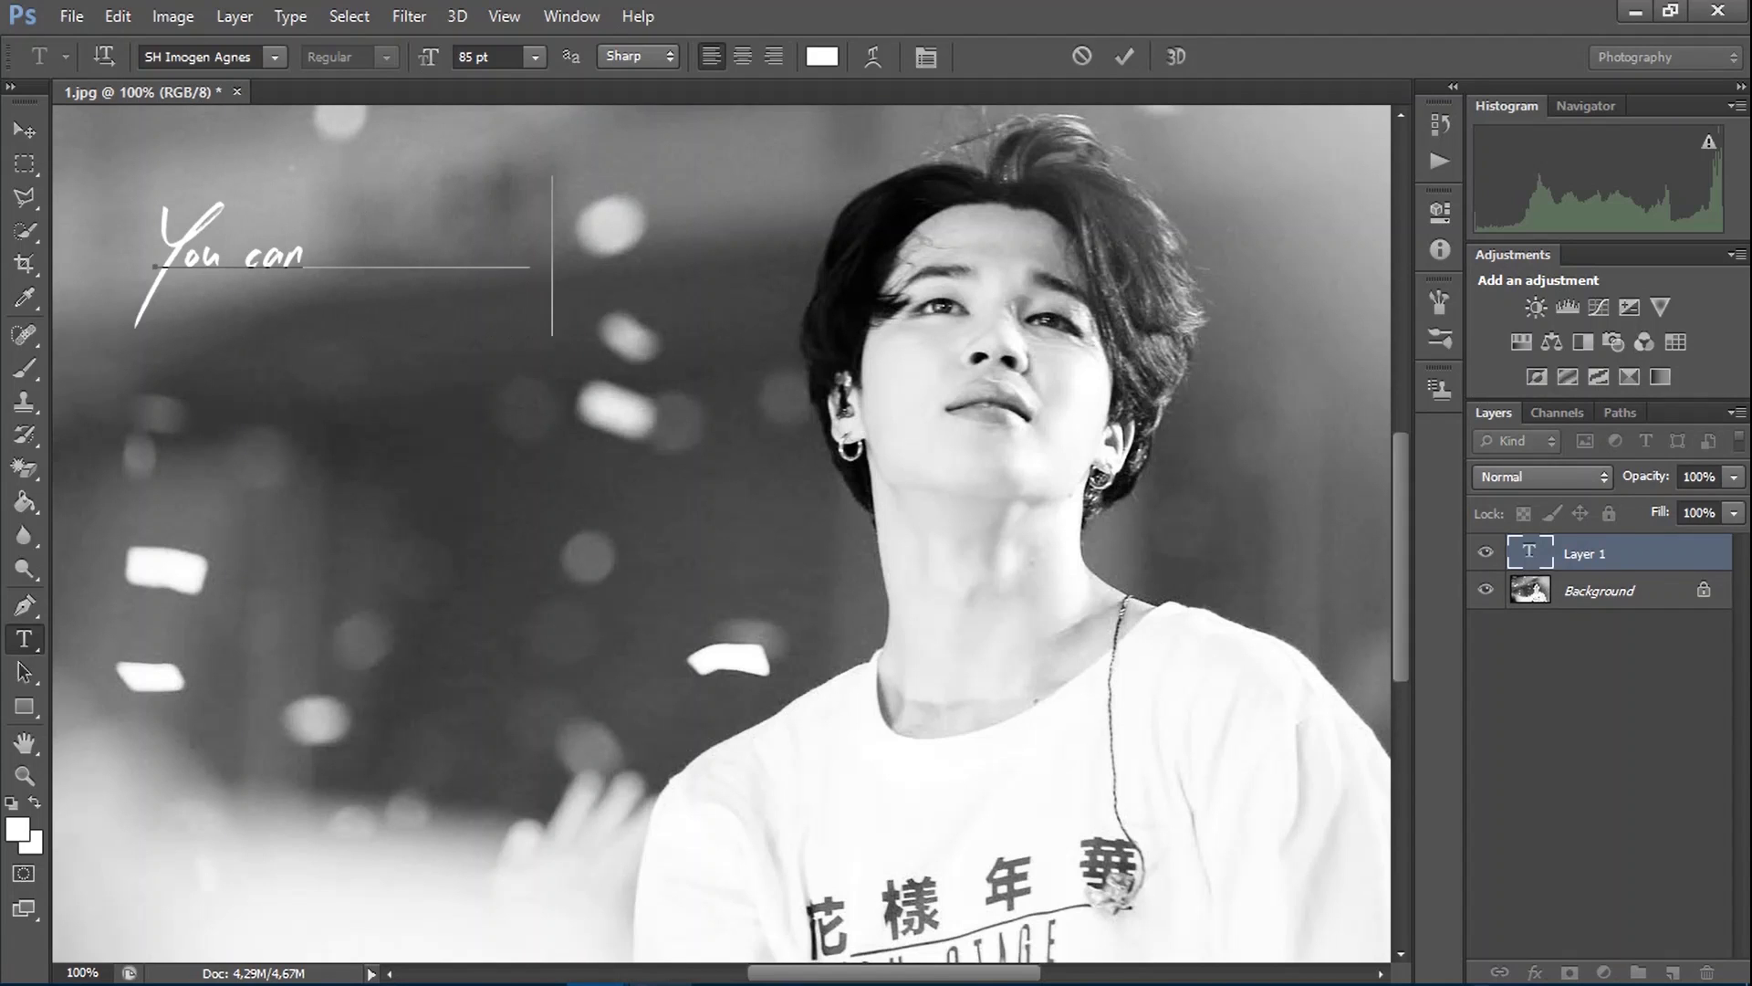
type("thing")
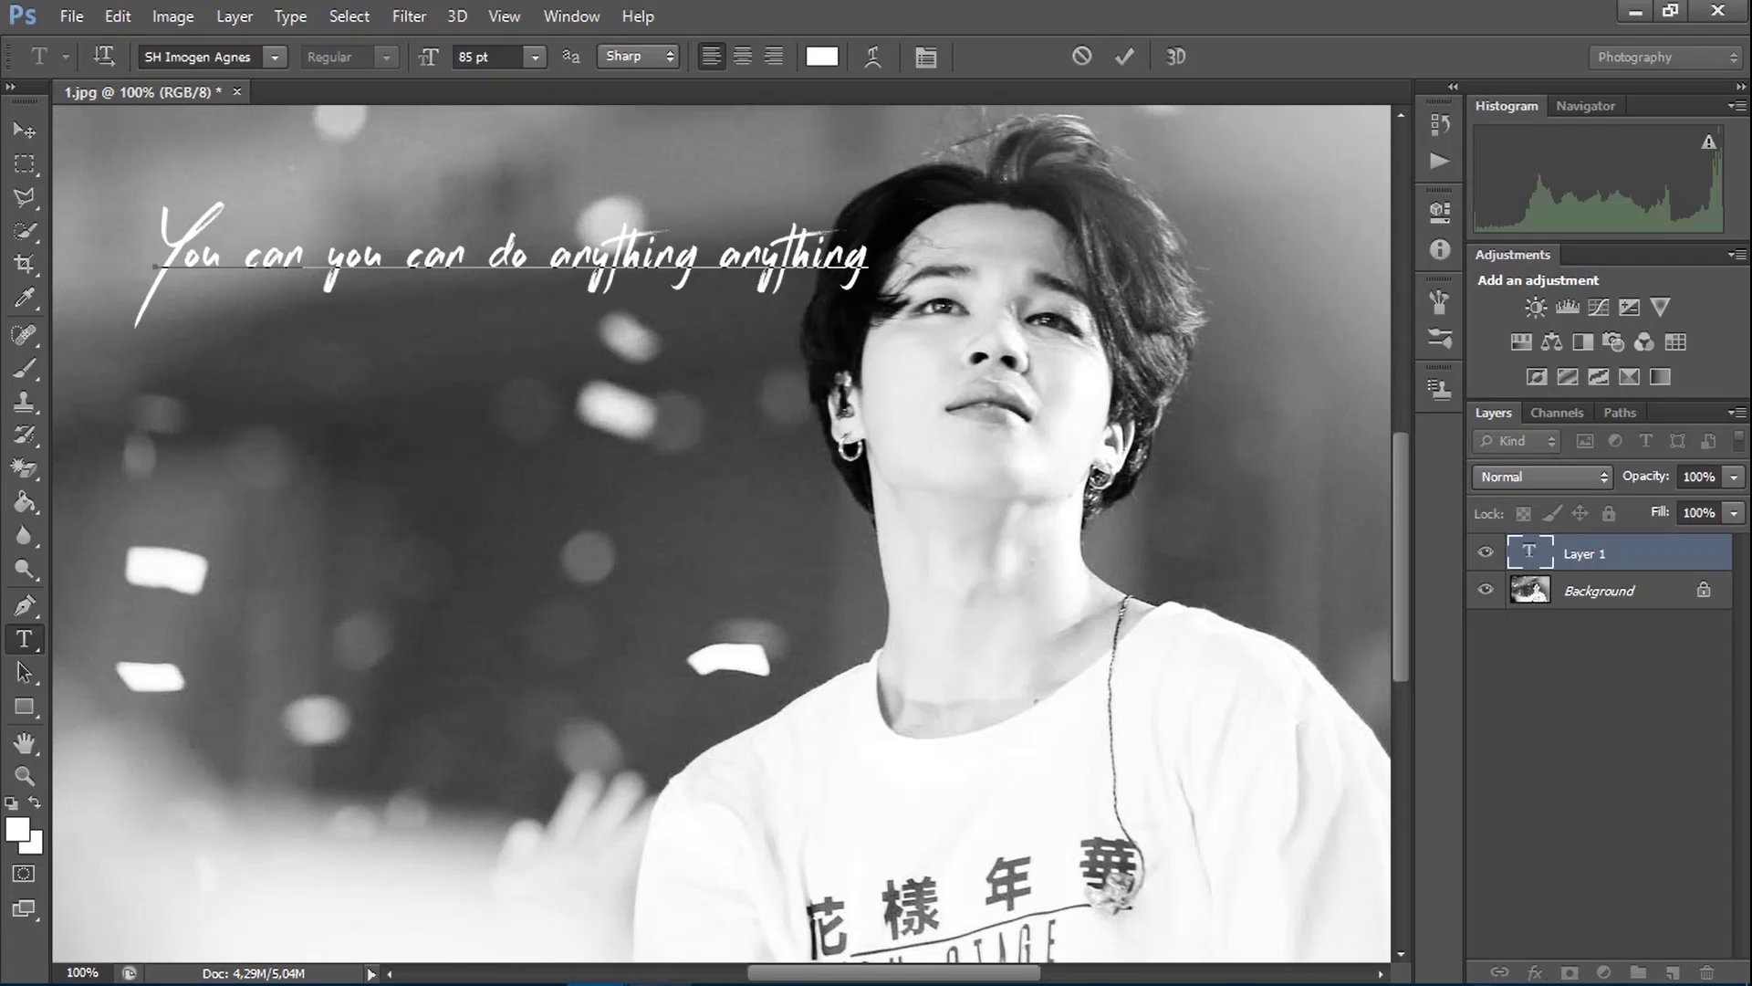
key("Return")
type("You can")
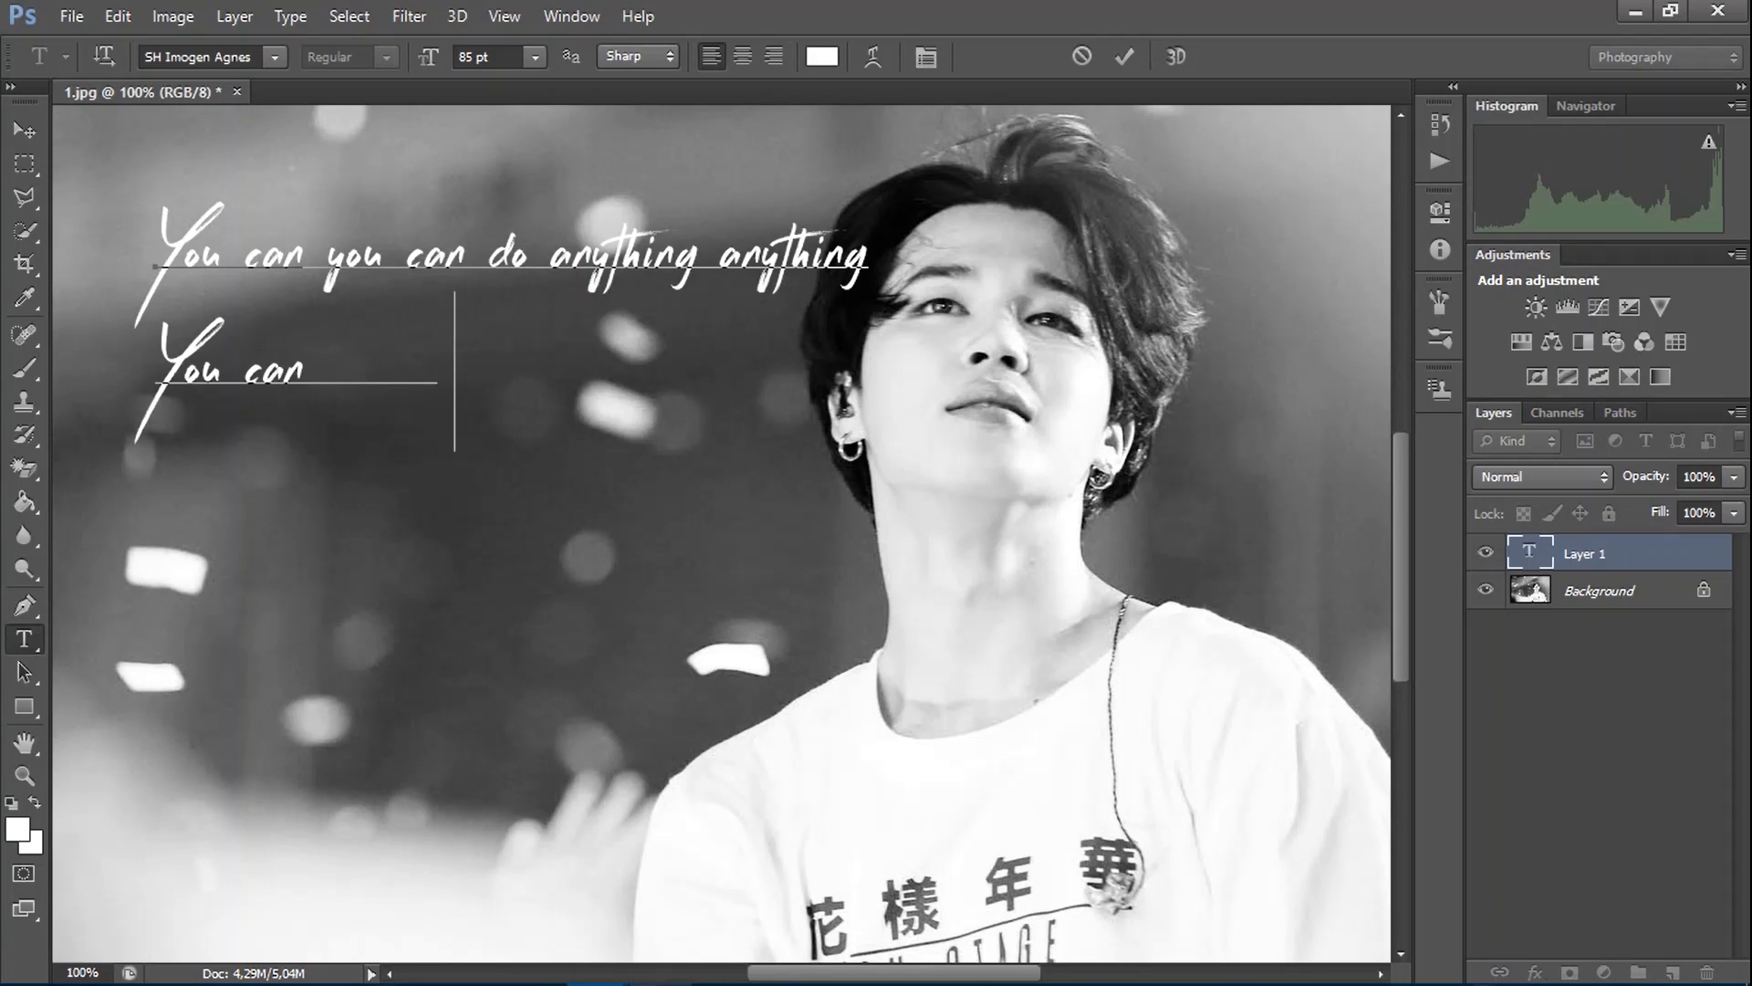
type("...do anything")
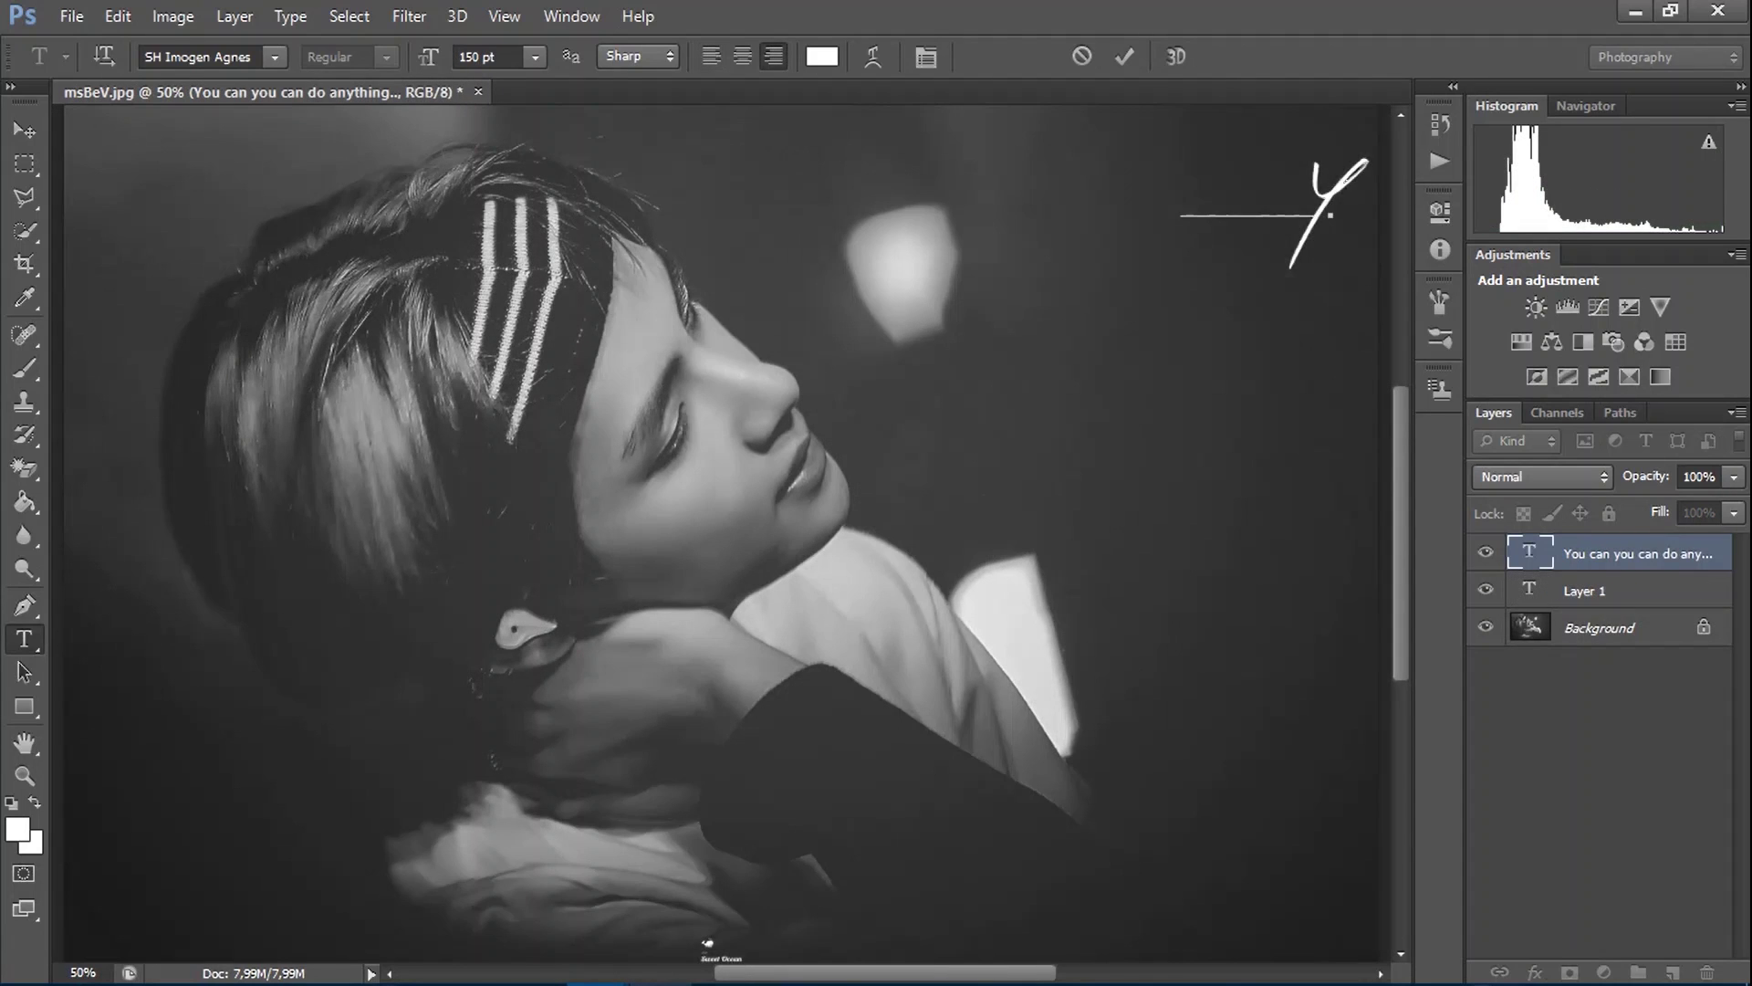
Complete the lyric lines "You can you can do anything anything" and "You can do anything" beside the person in the striped headband.
type("ou can you can ")
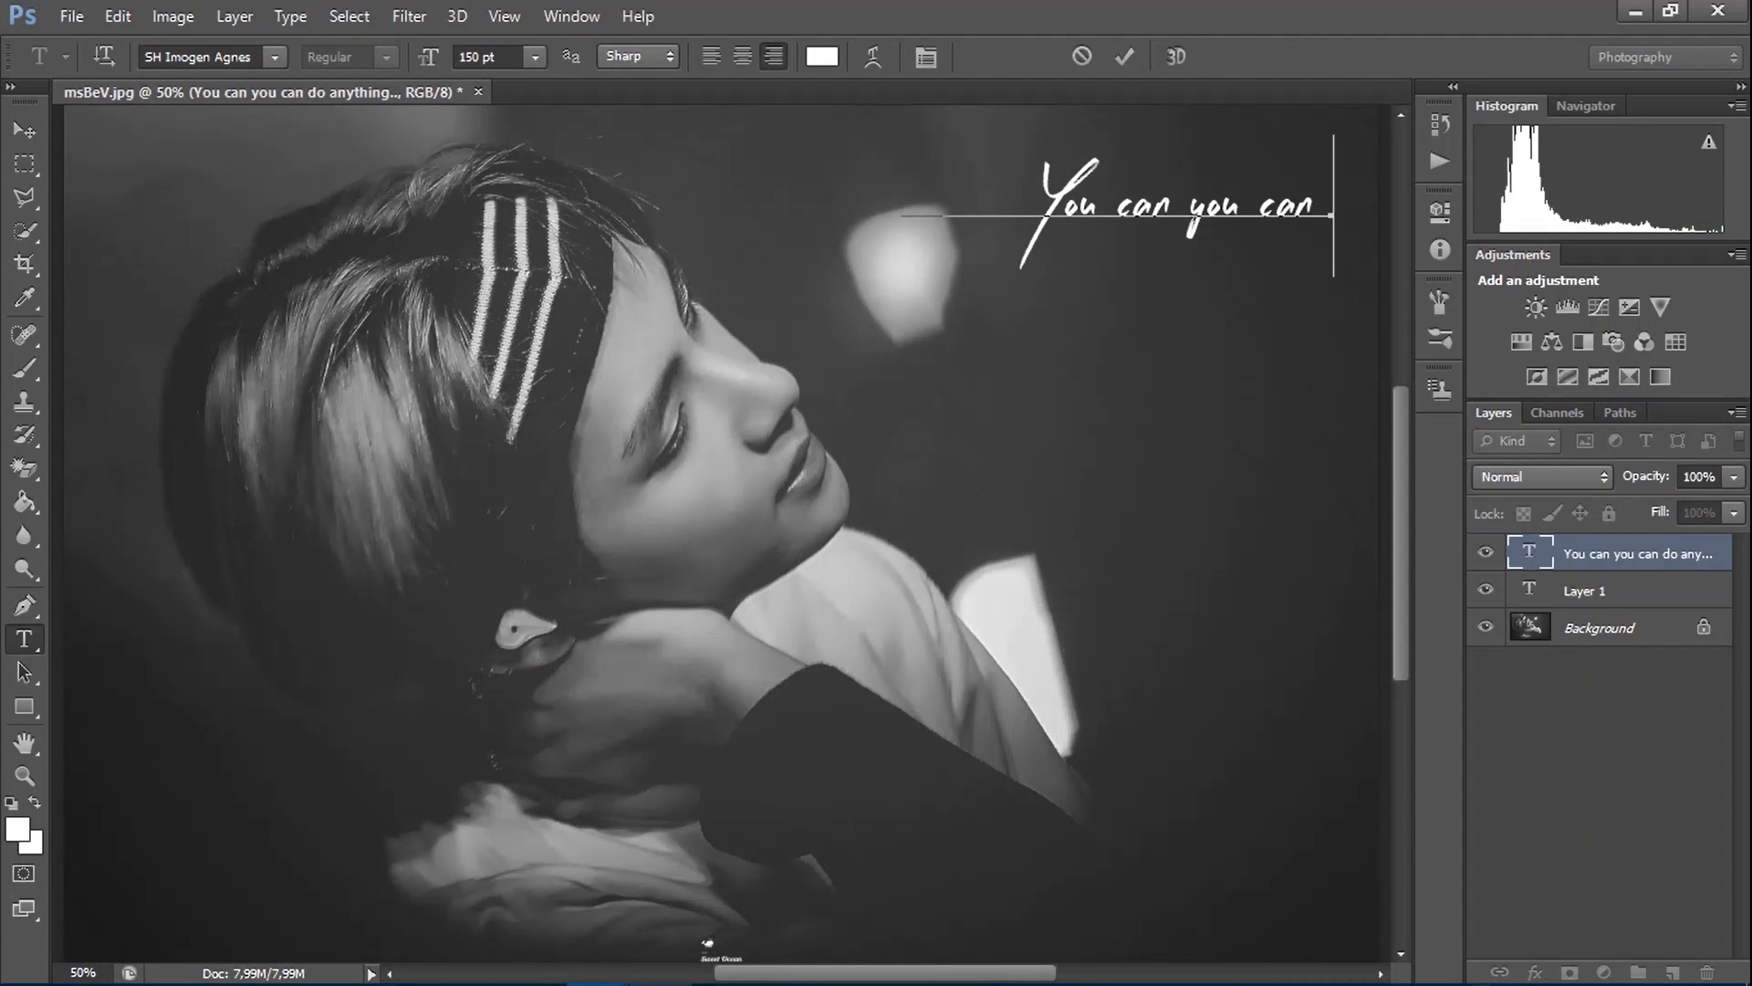
type("do anything anything")
key("Return")
type("You can")
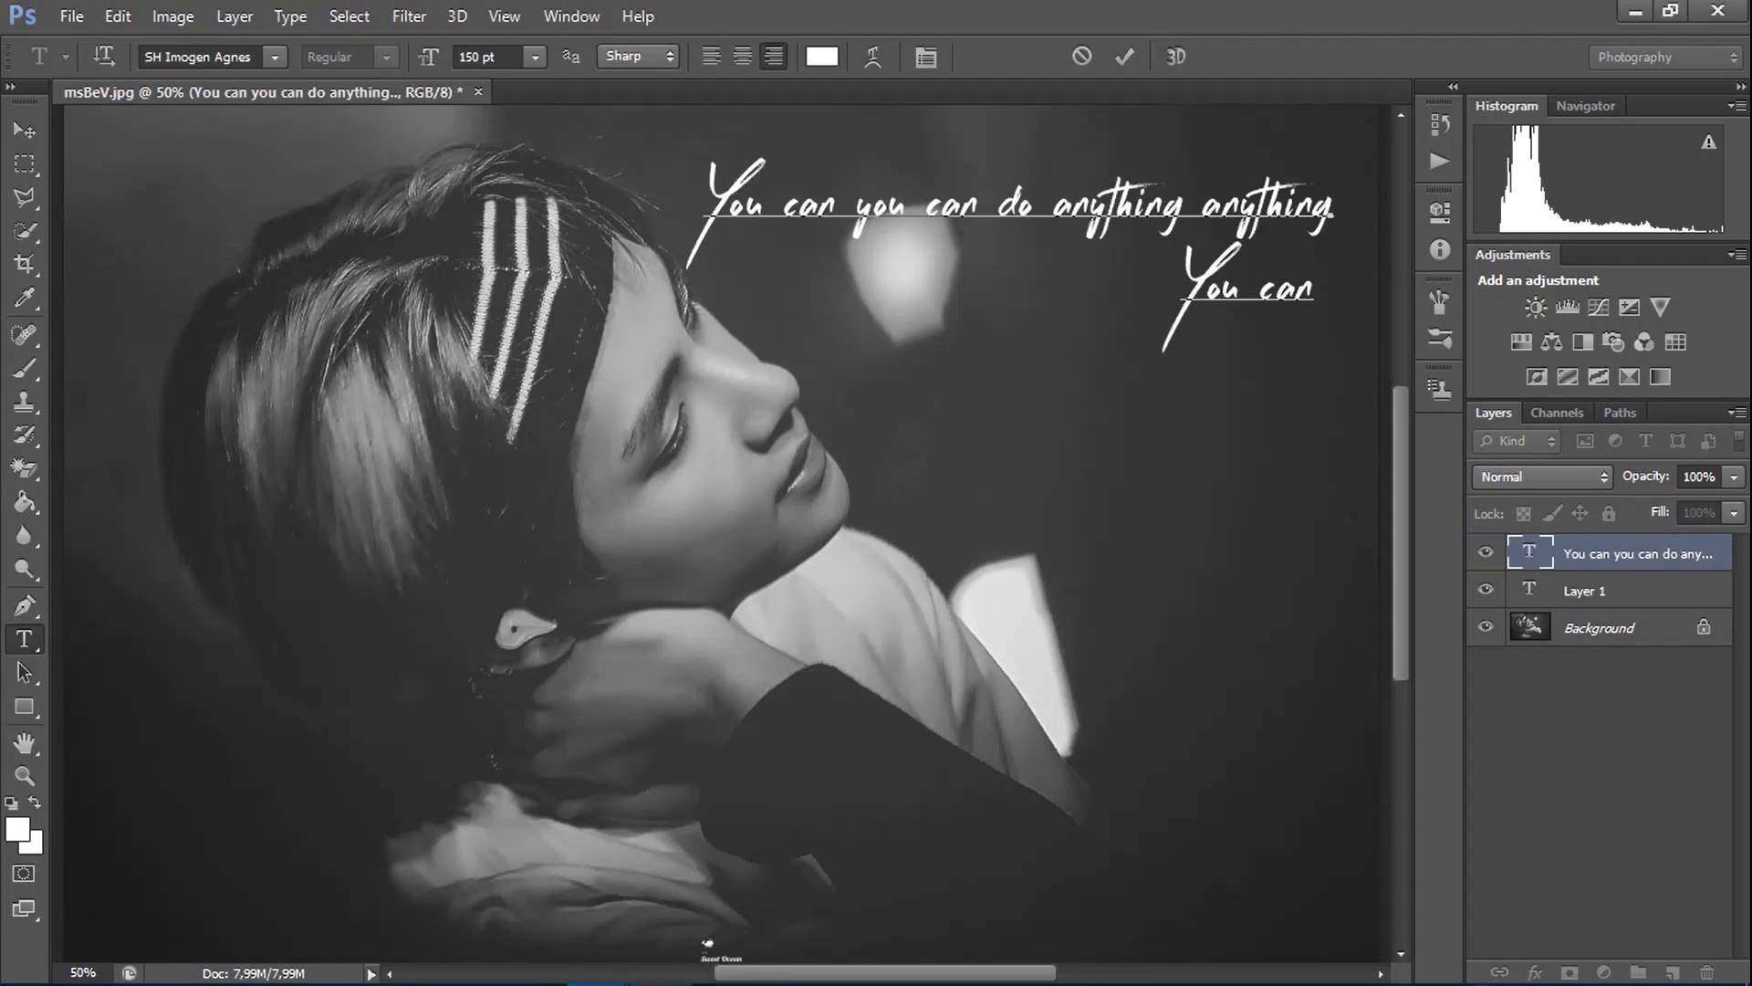
type(" do anything")
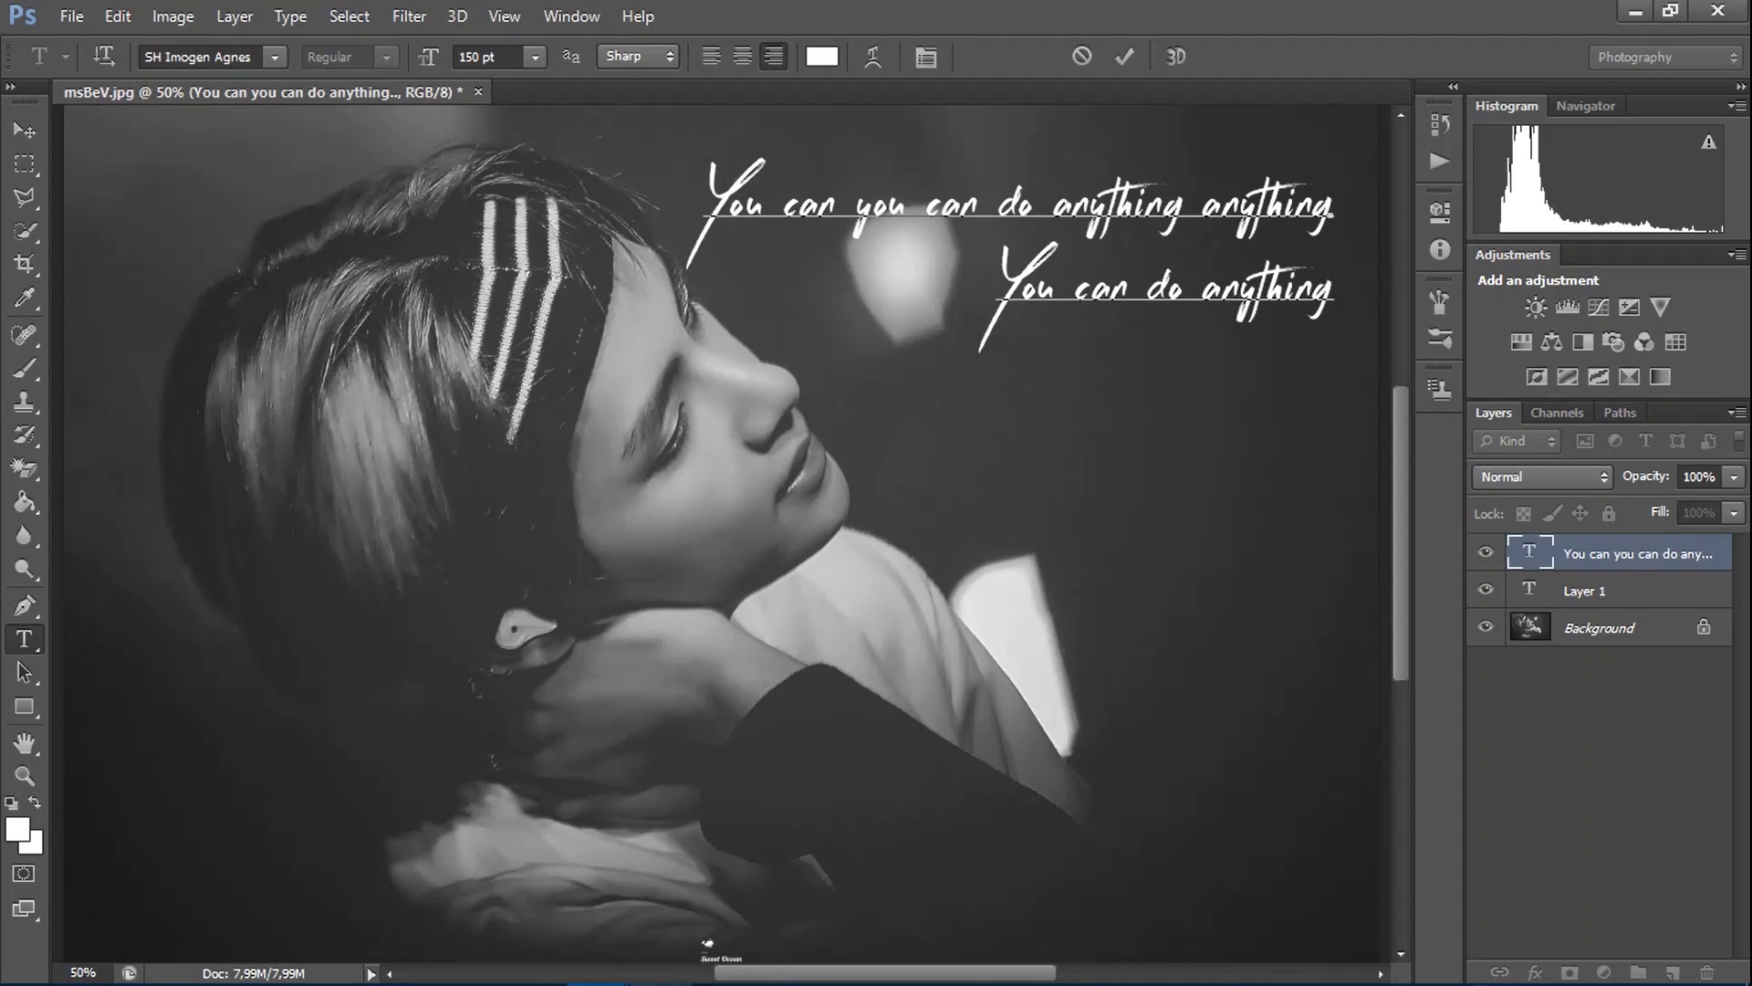
Clear the text and rewrite the lines "You can you can do anything anything" and "You can do anything" on the headband photo.
key("ctrl+a")
key("BackSpace")
type("You can")
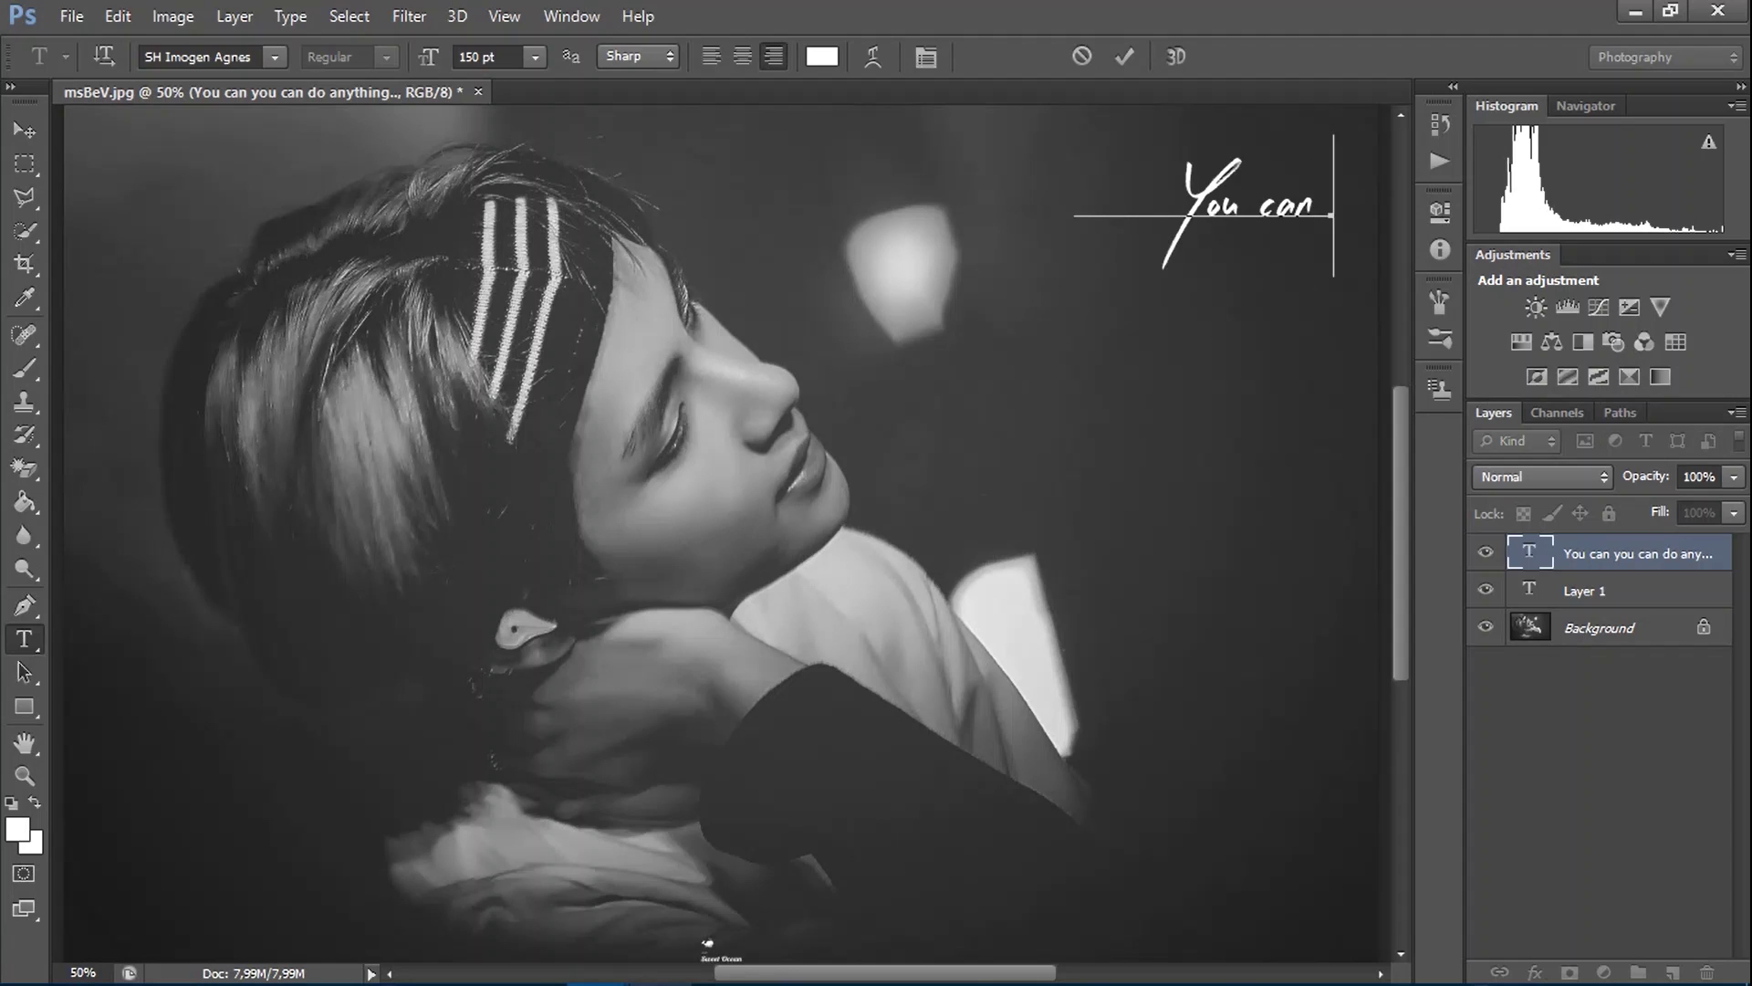
type(" you can do anything anything")
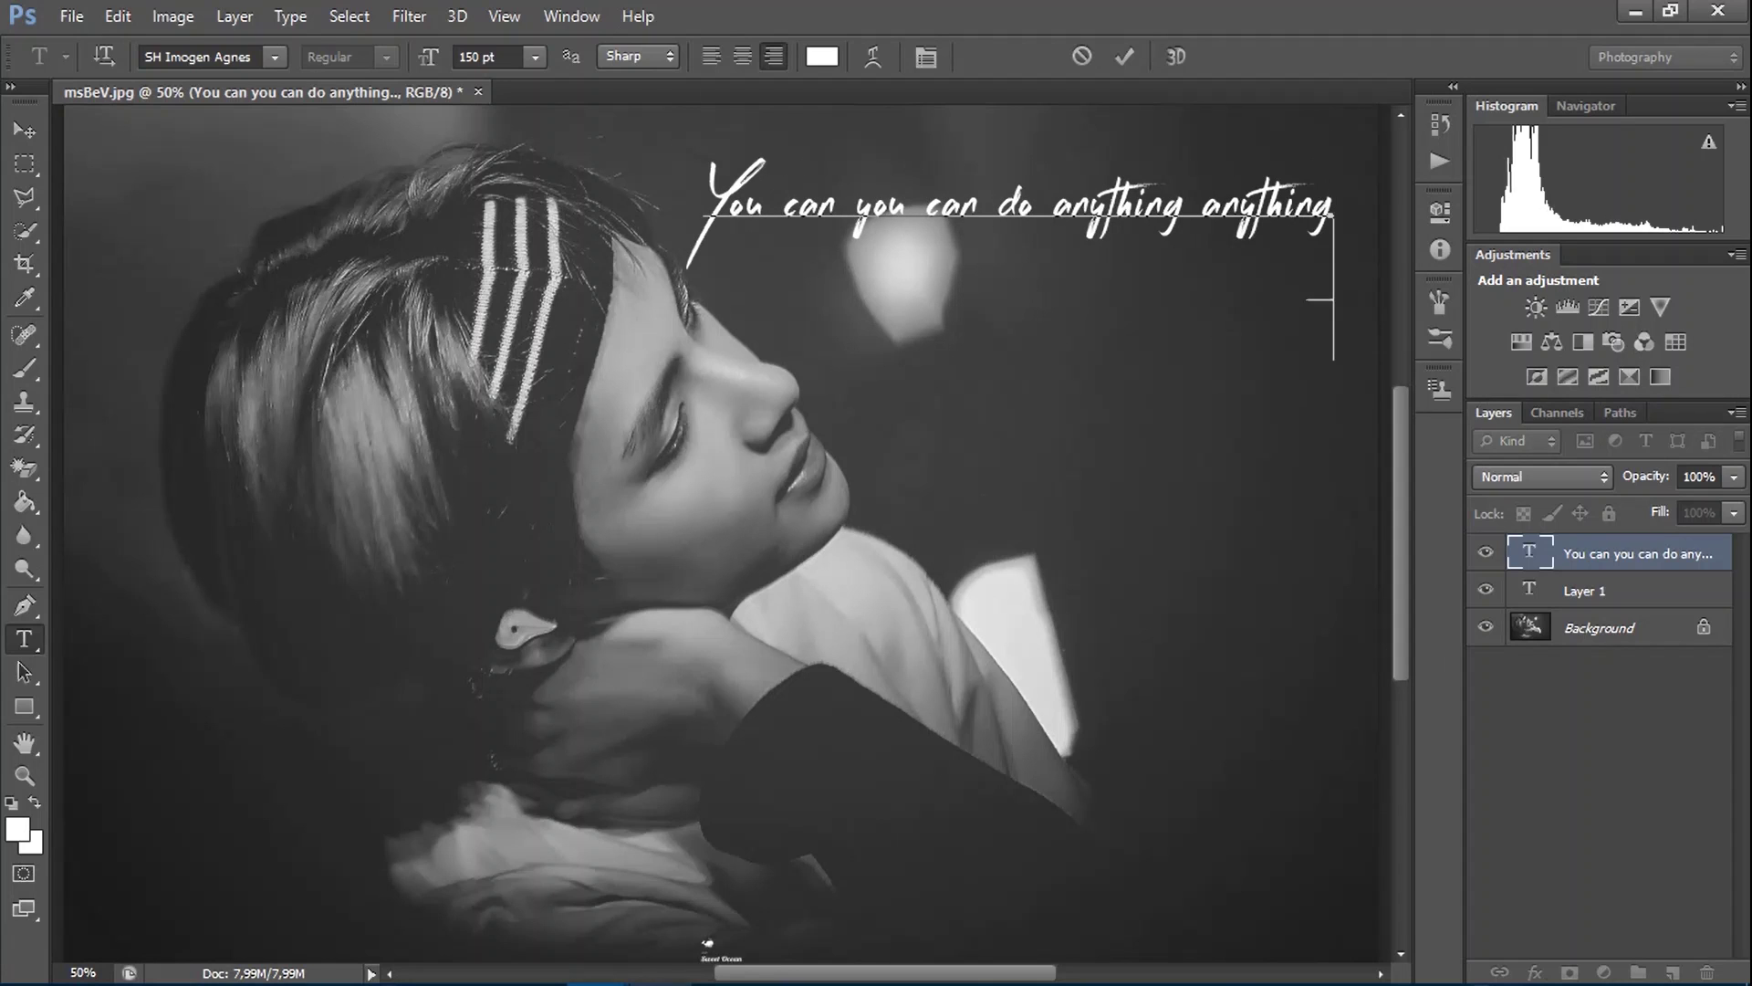
key("Return")
type("You can d")
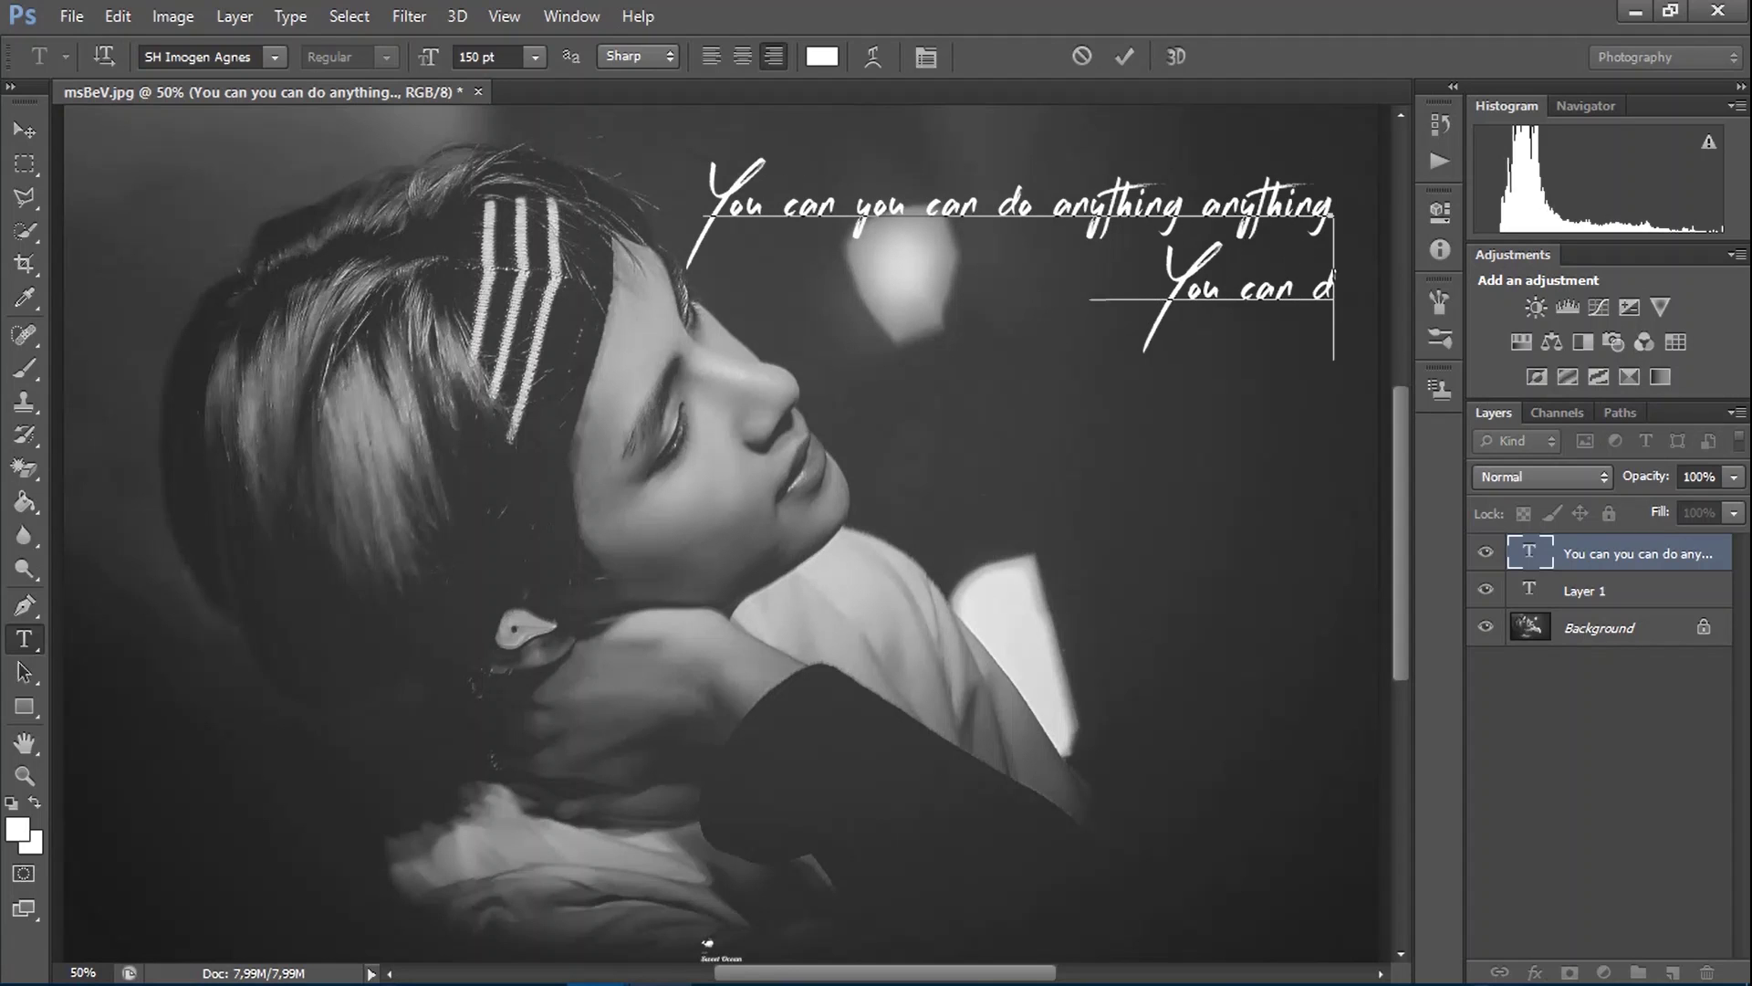
type("o anything")
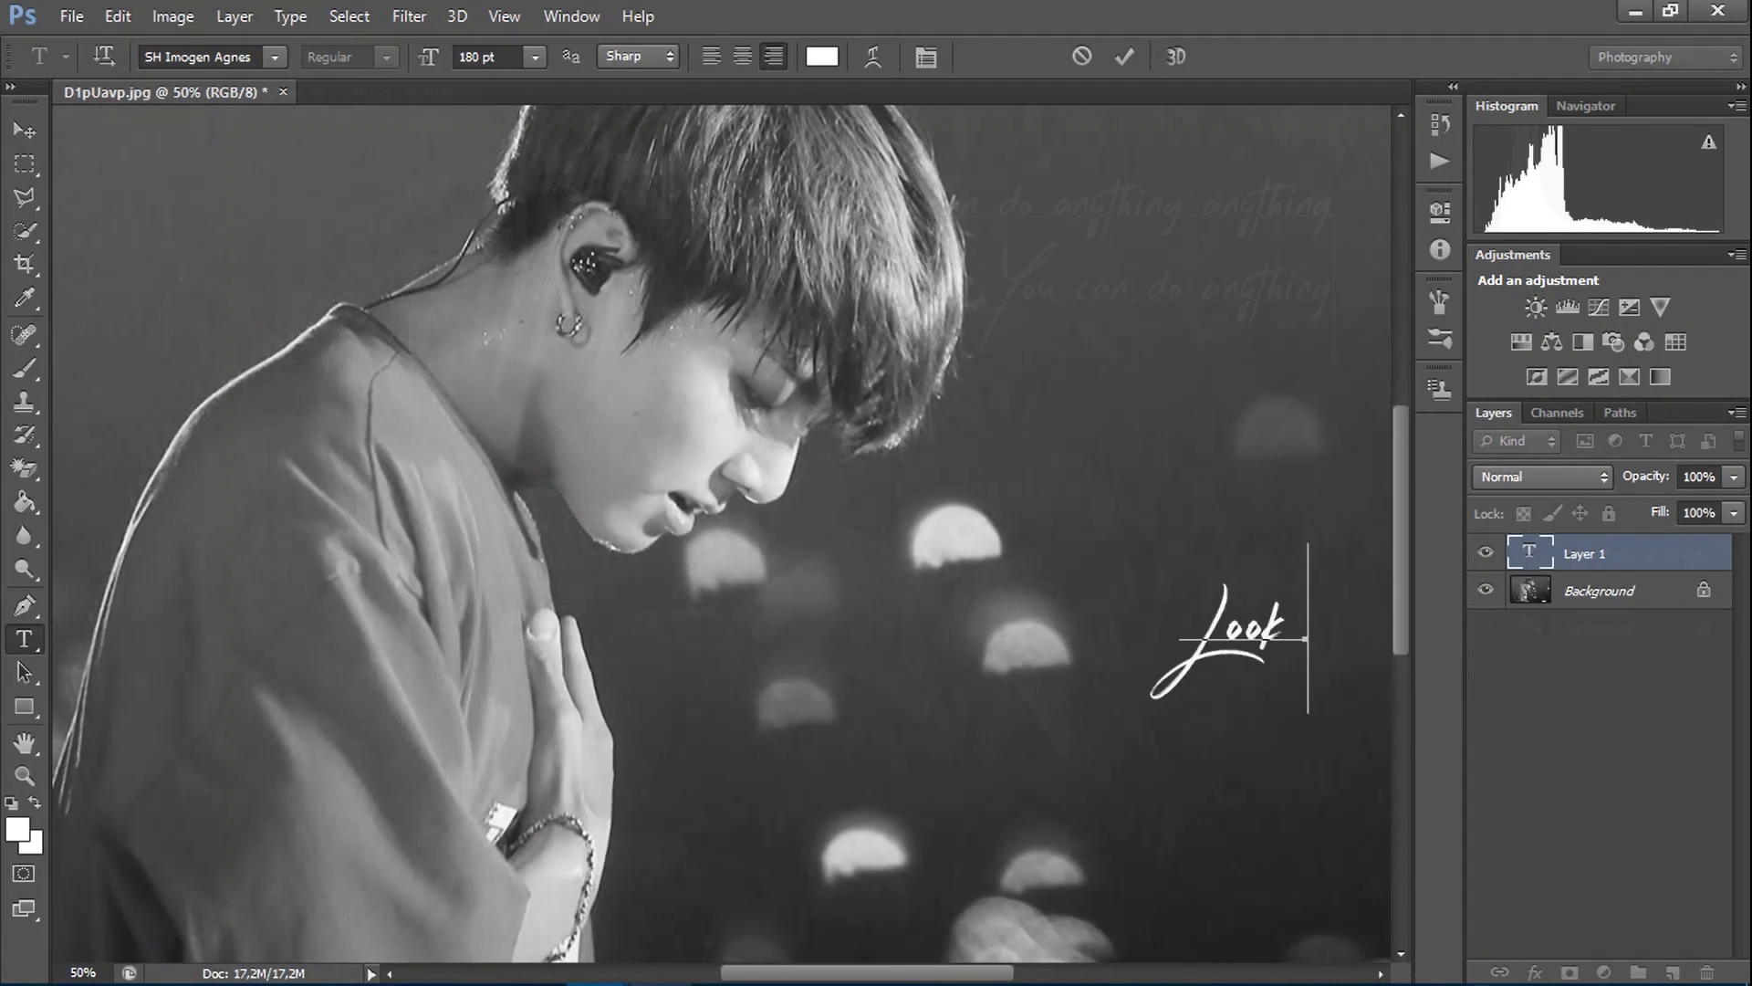
Complete the lyric lines "Look up. call to the sky" and "Oh. look up and dont ask why. oh" beside the man looking down.
type("up.")
type(" call to the sky")
key("Return")
type("O")
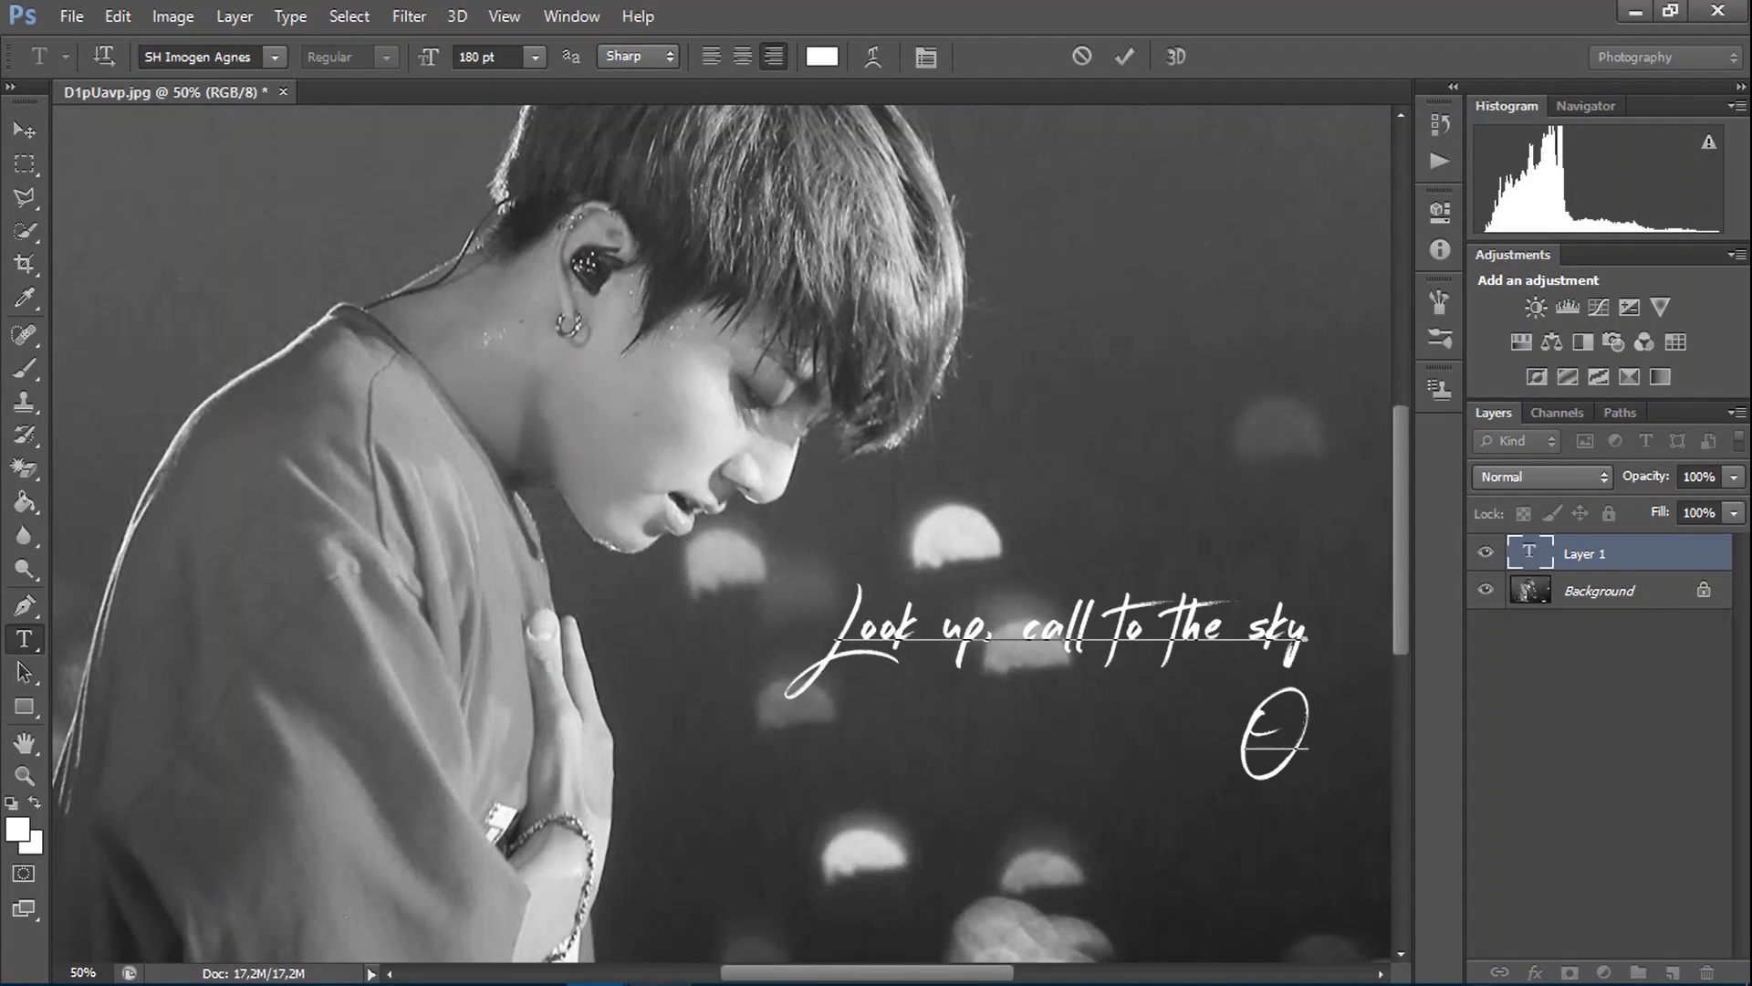
type("h. look up")
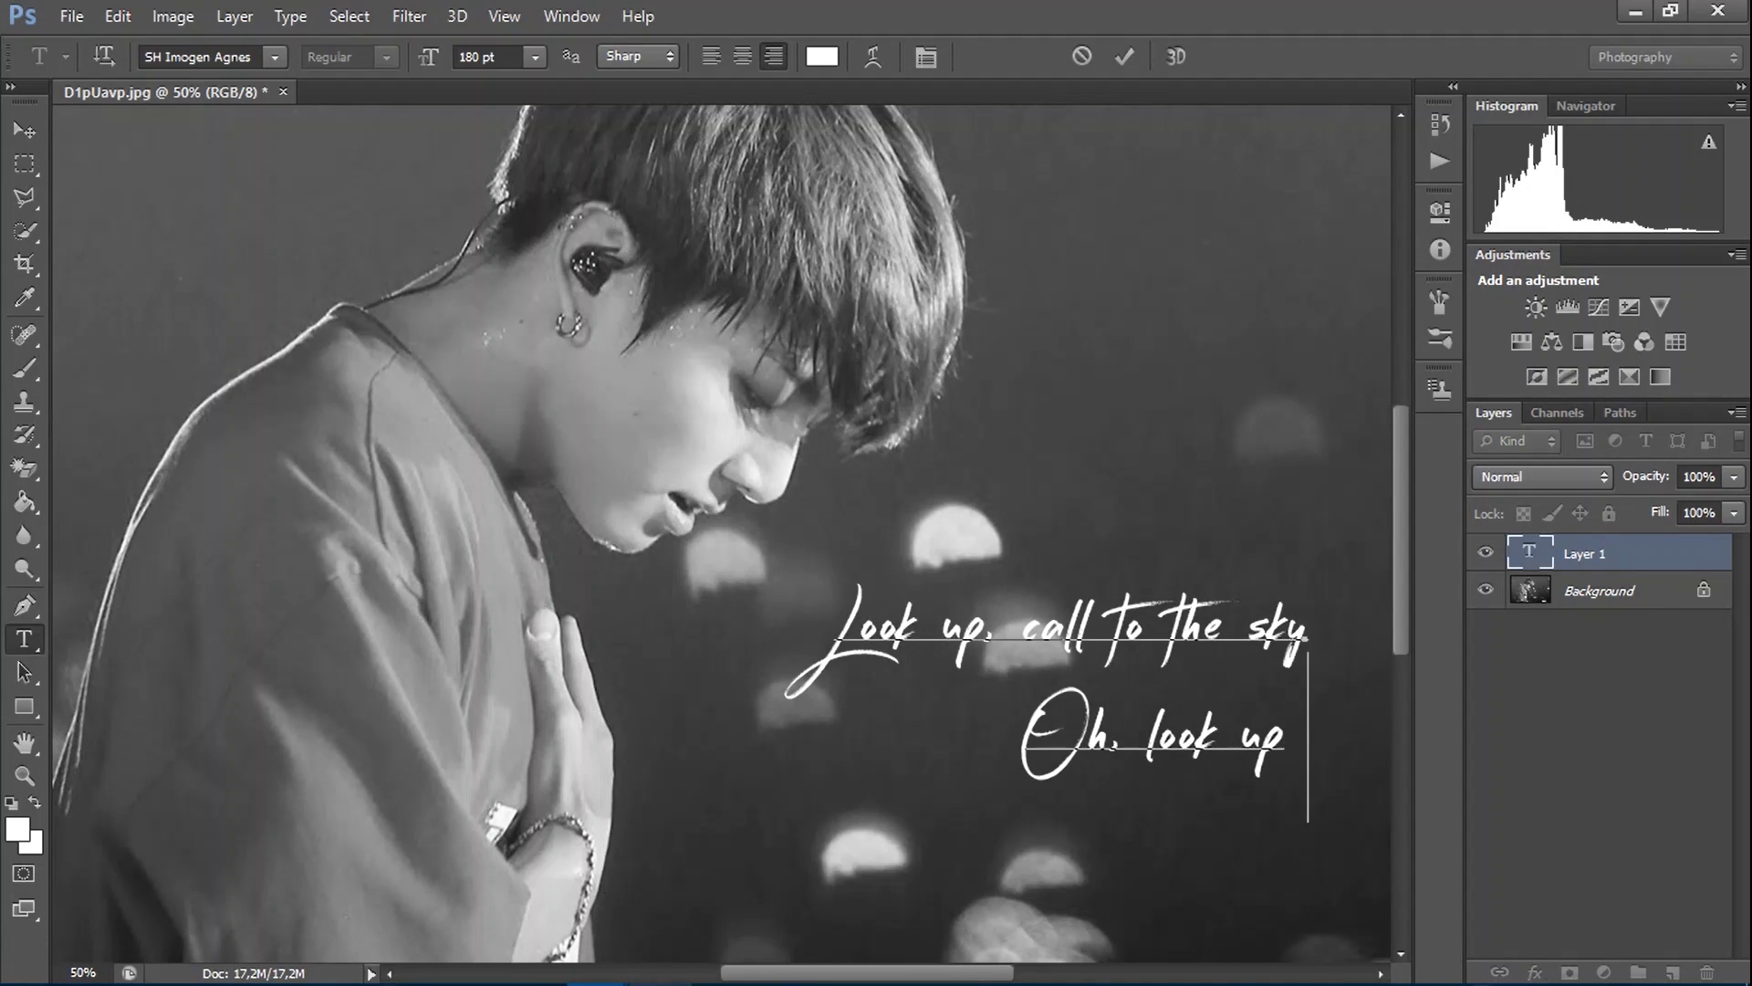
type(" and dont as")
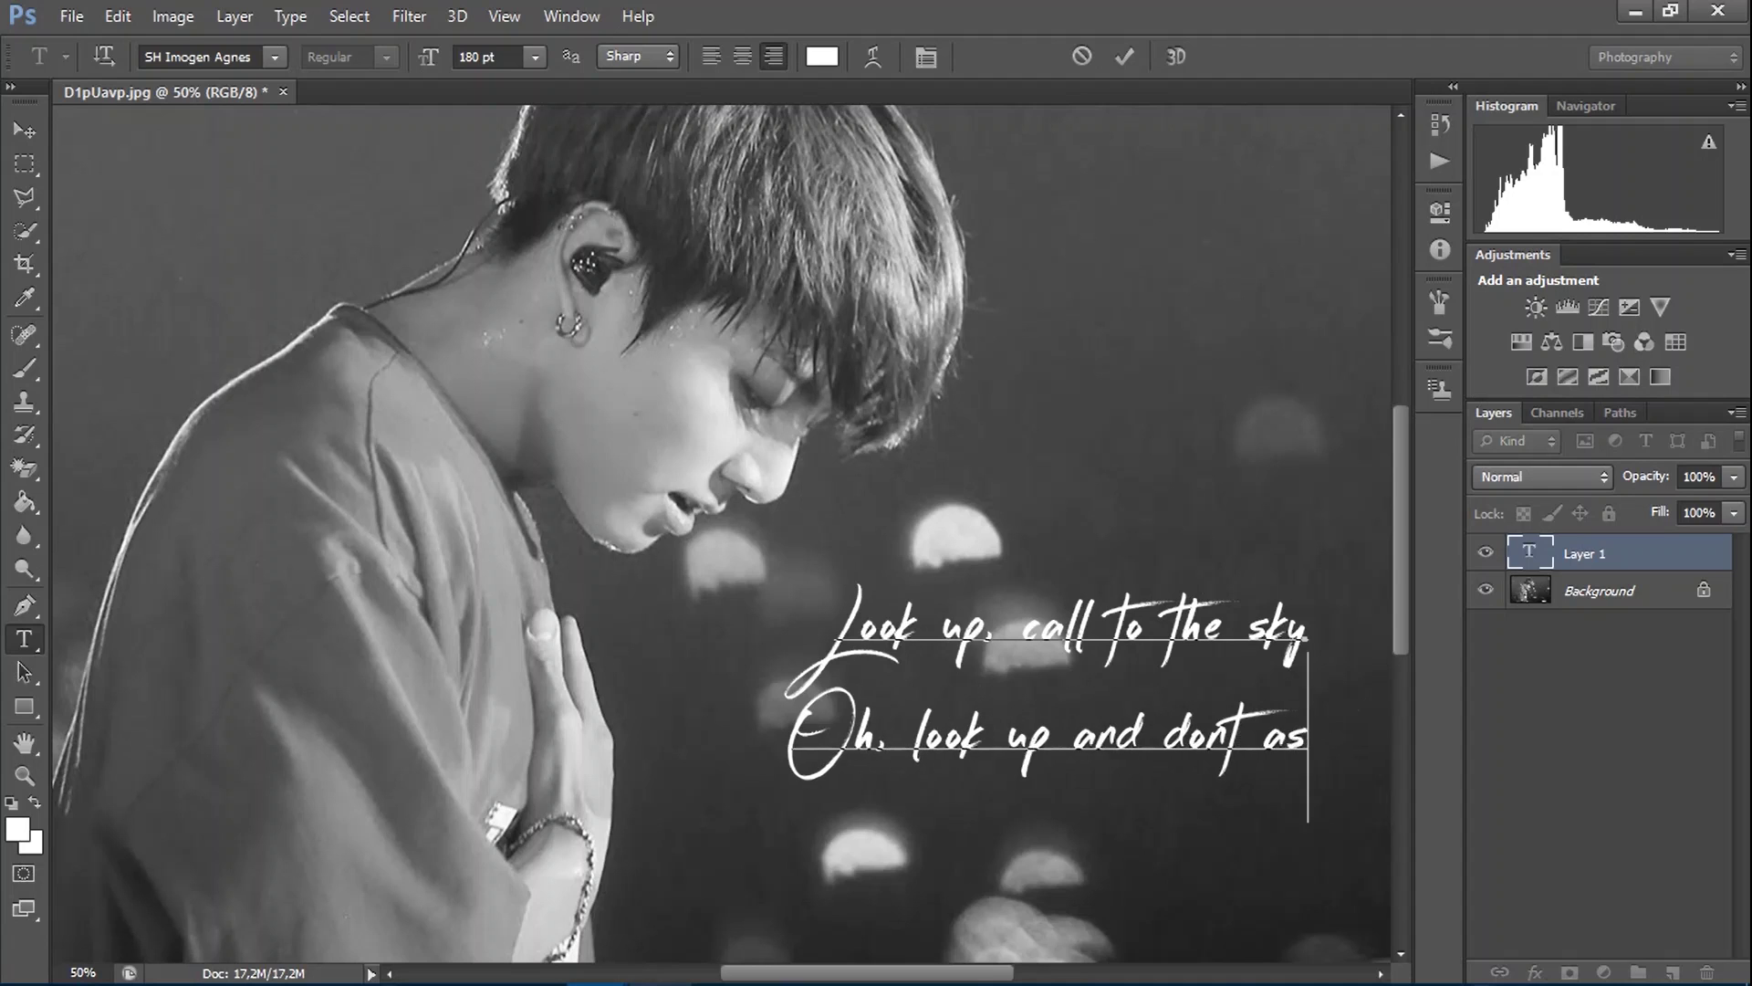
type("k why")
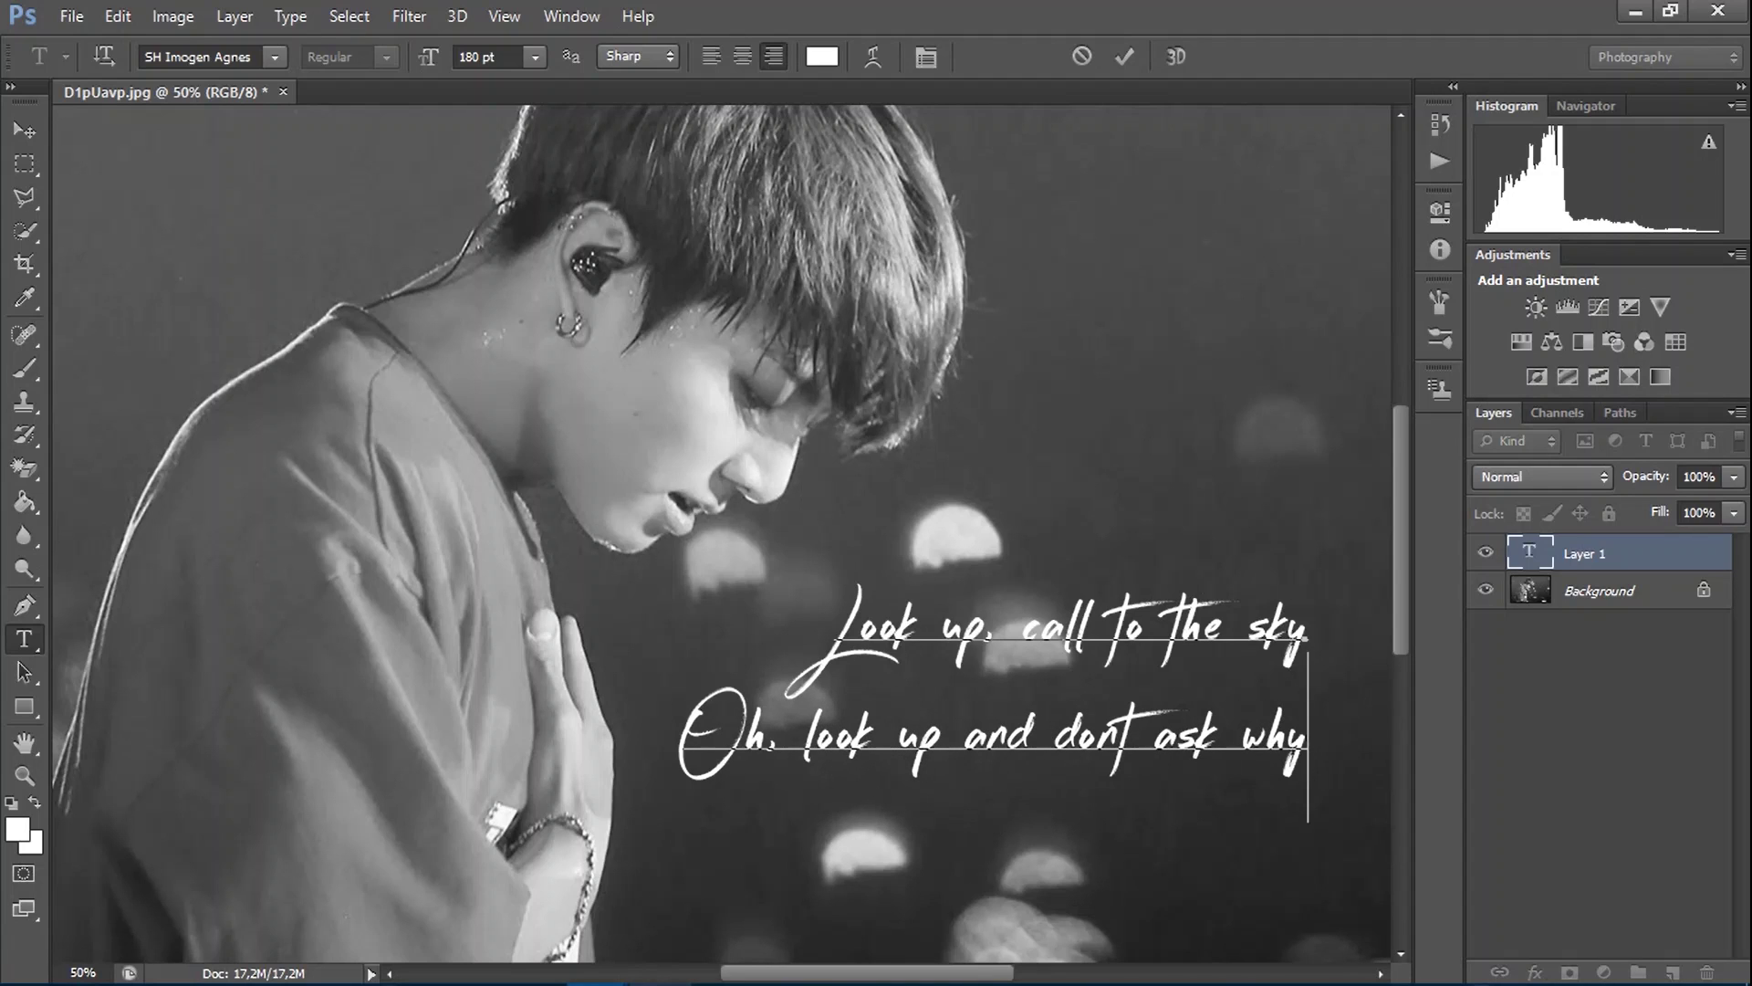
type(". oh")
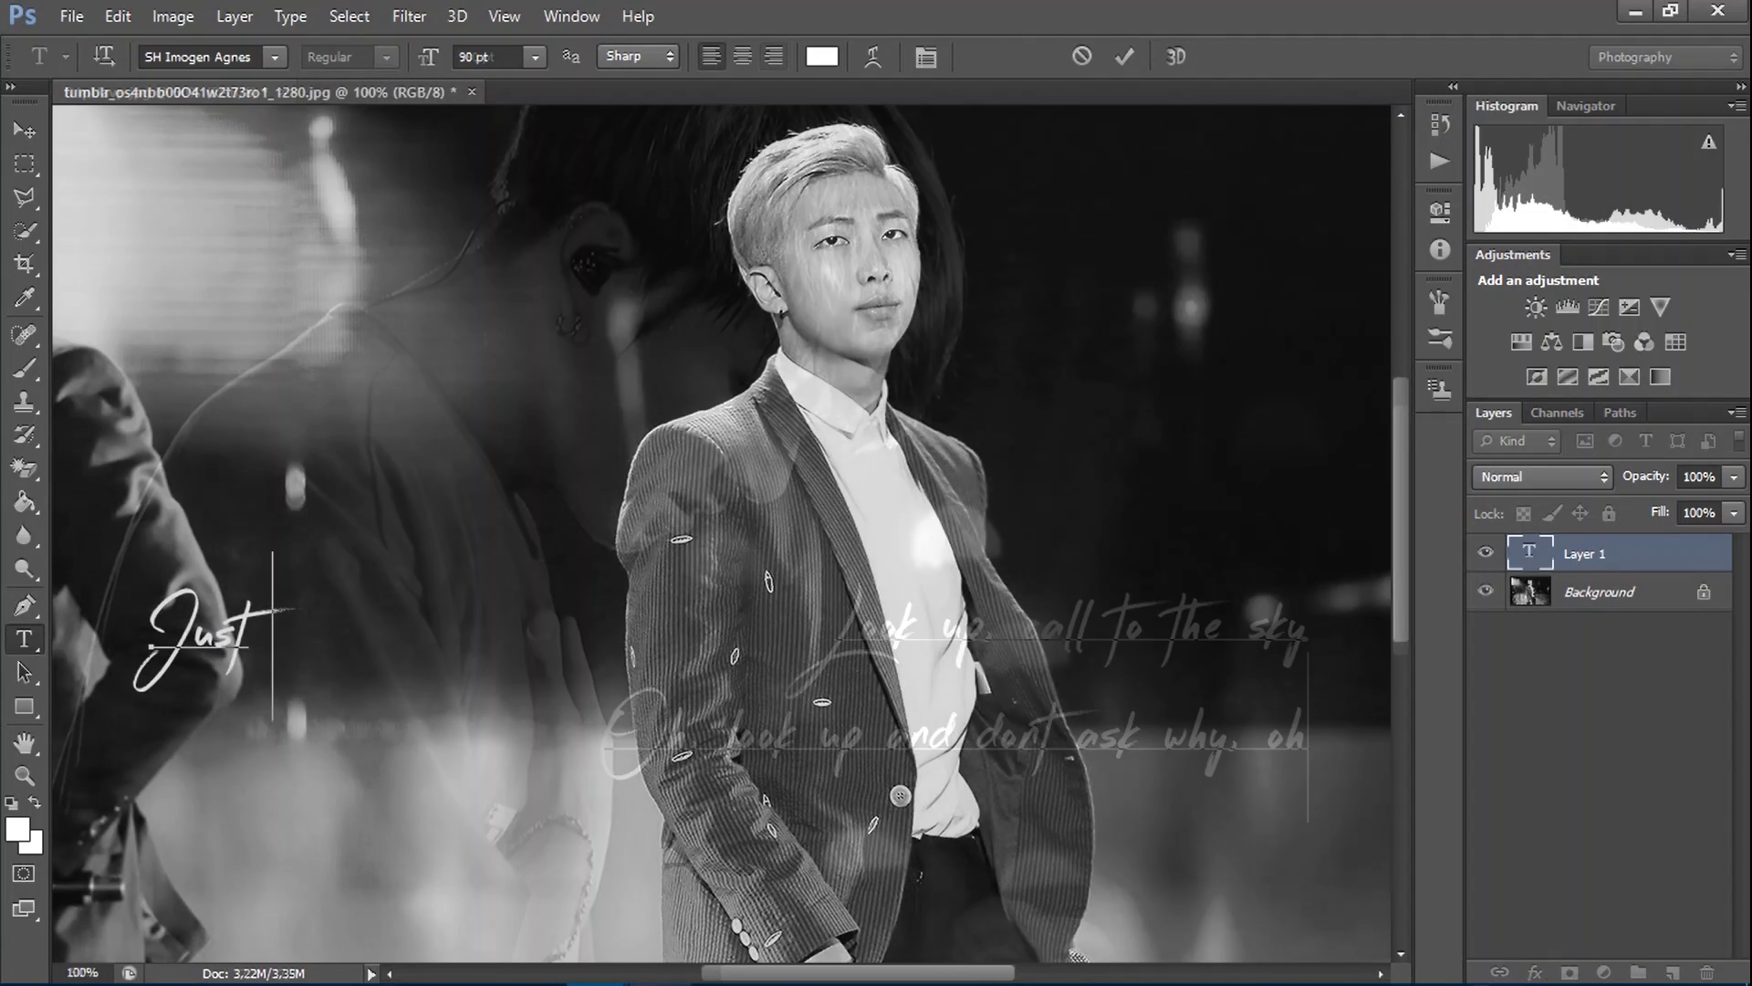
Complete the lyric lines "Just take an angel by the wings", "Beg her know for anything" and "Beg her know for one more day".
type("take an a")
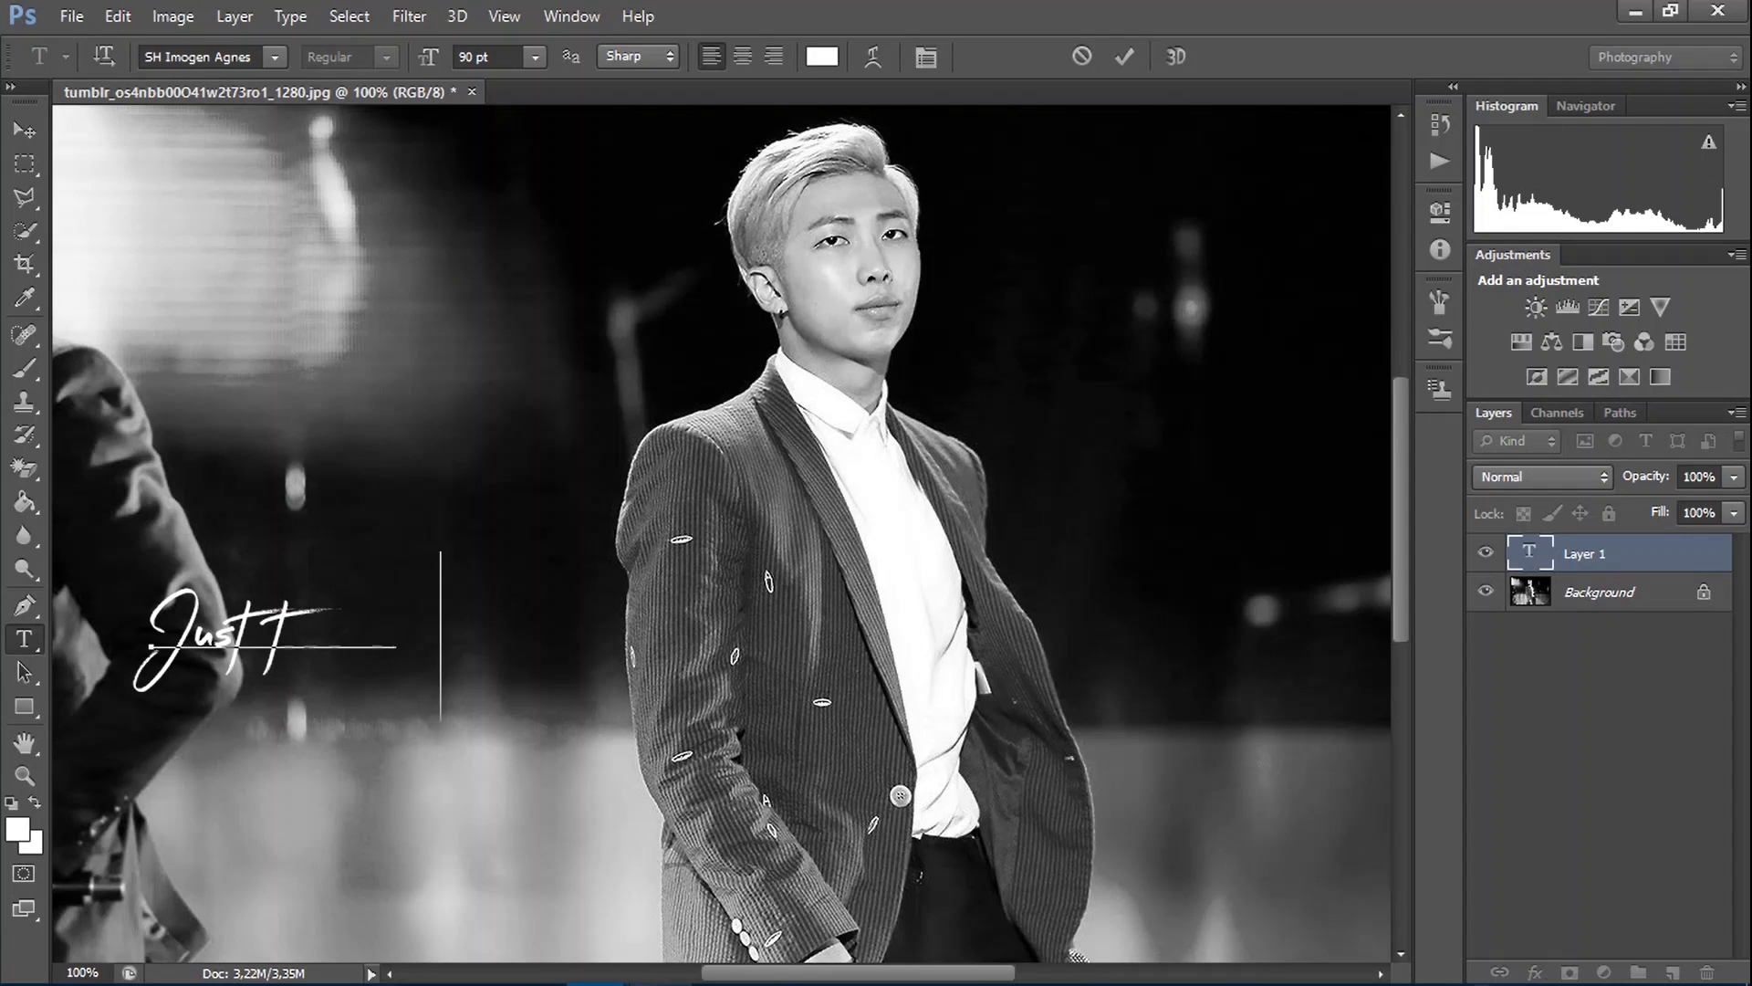
type("ngel by the wings")
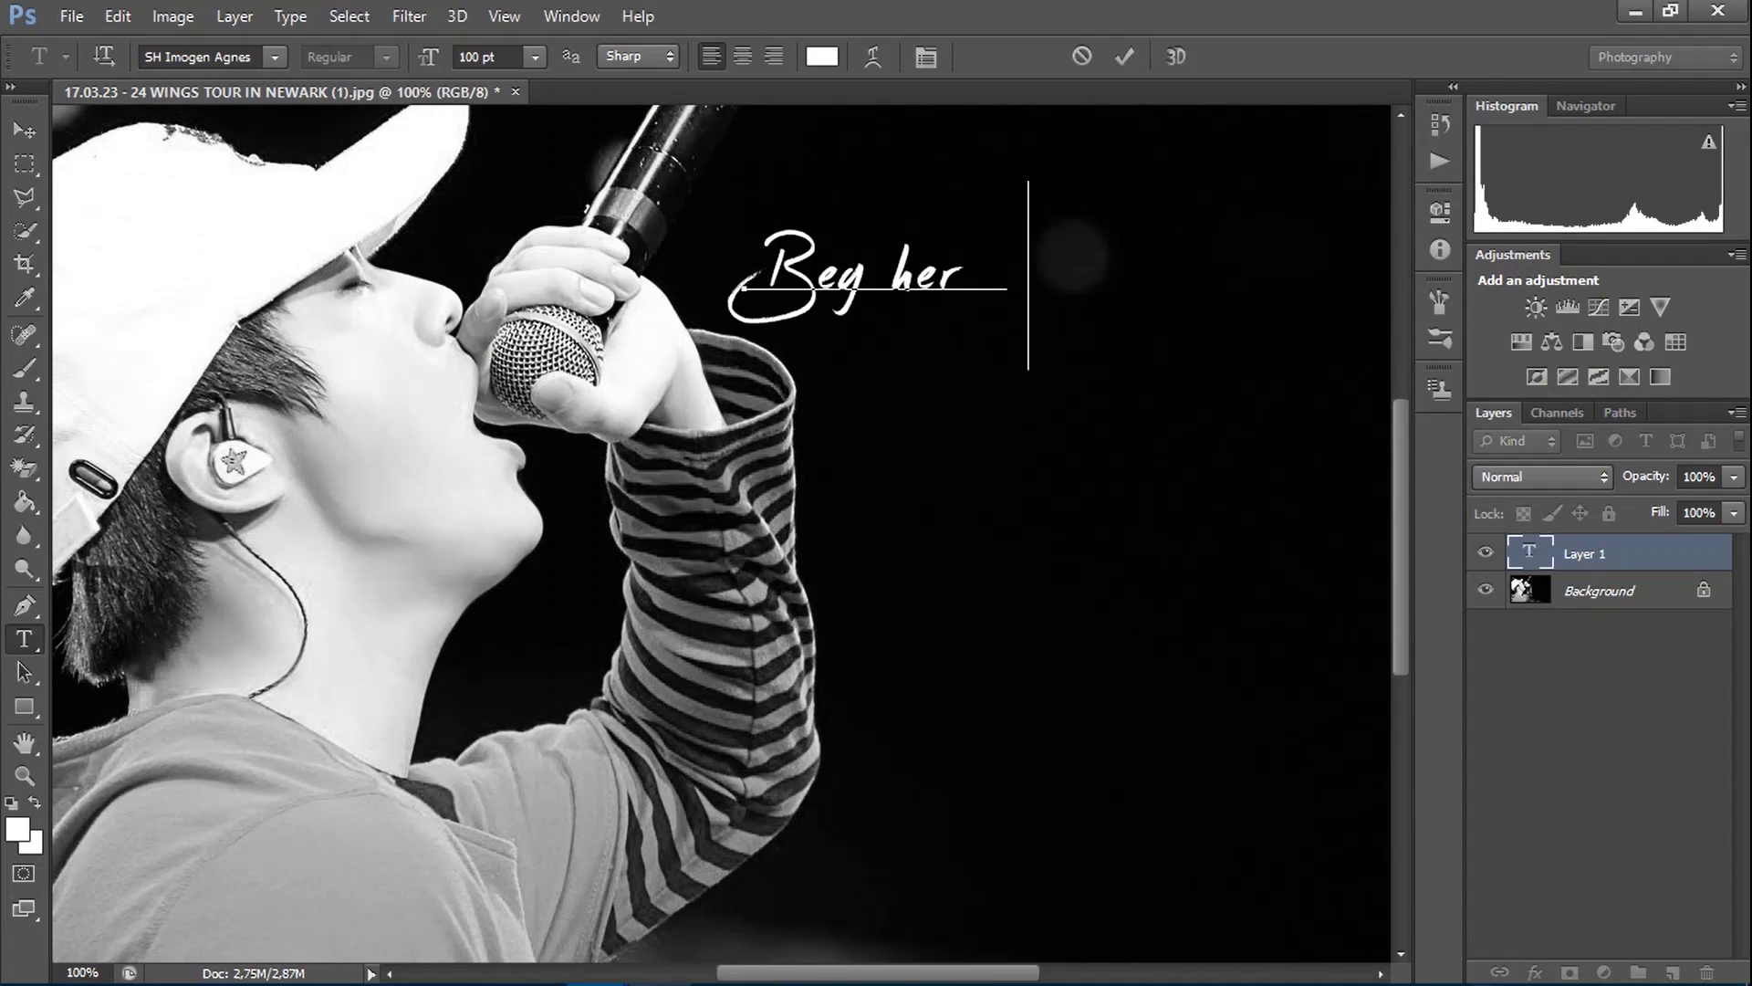
type("know for anything")
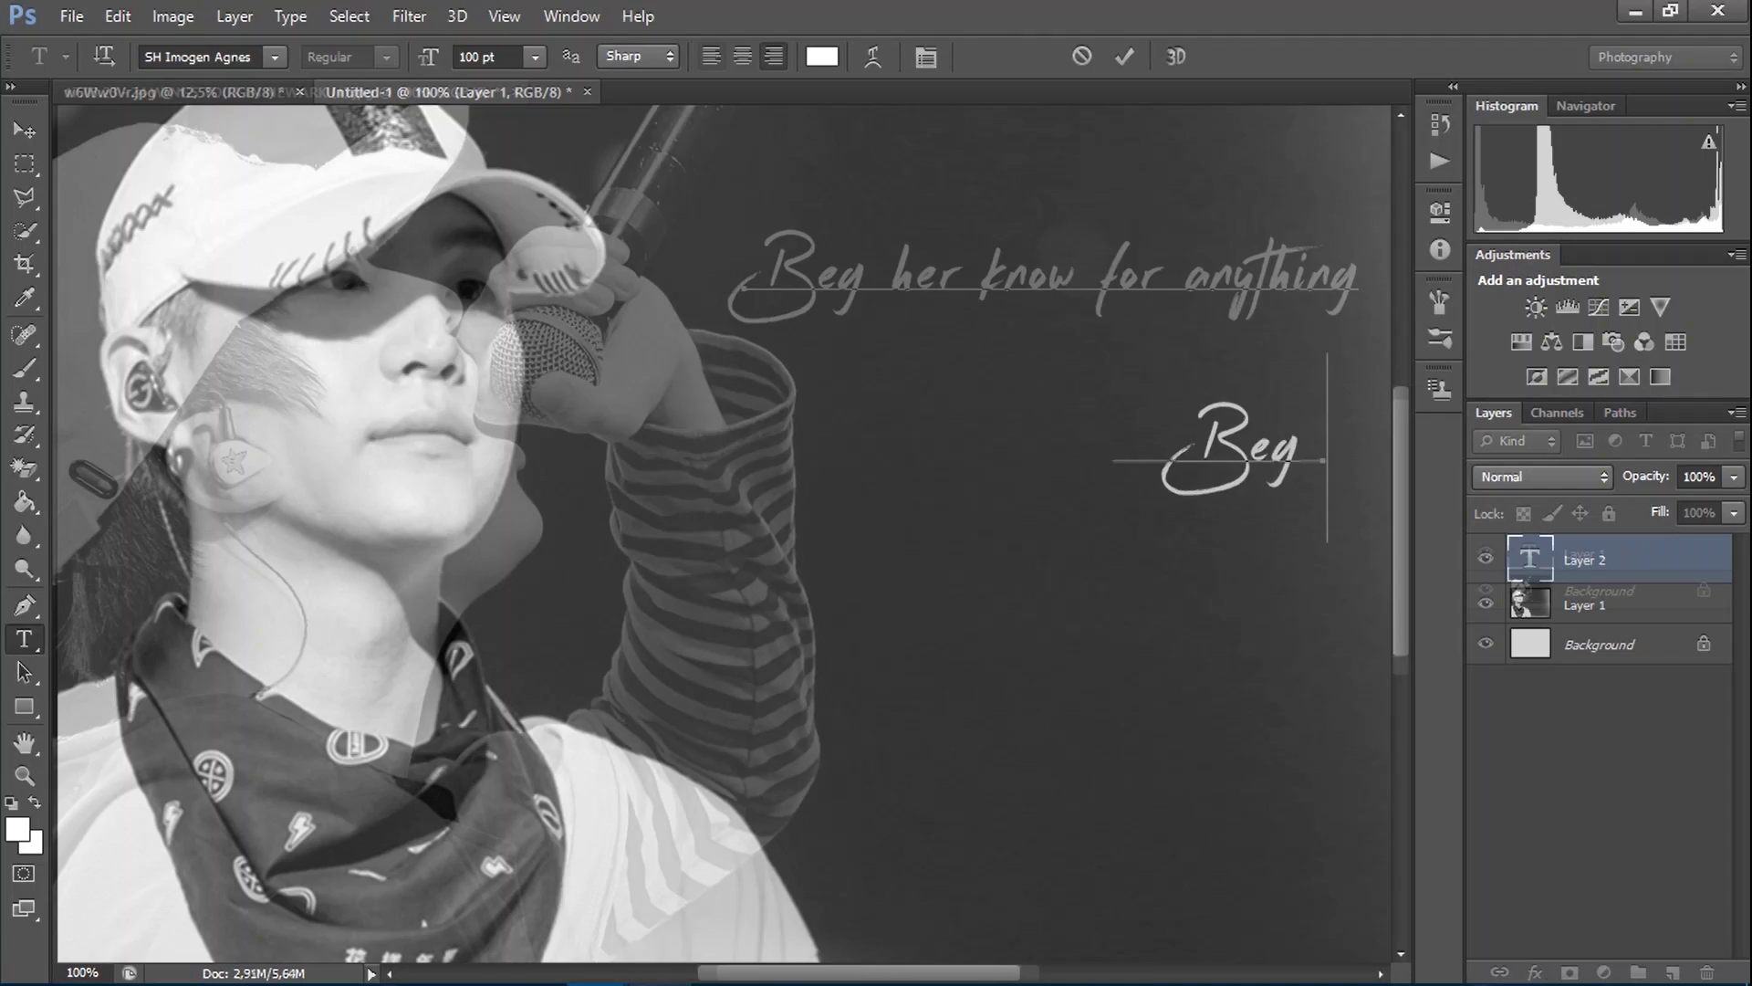
type("her know for")
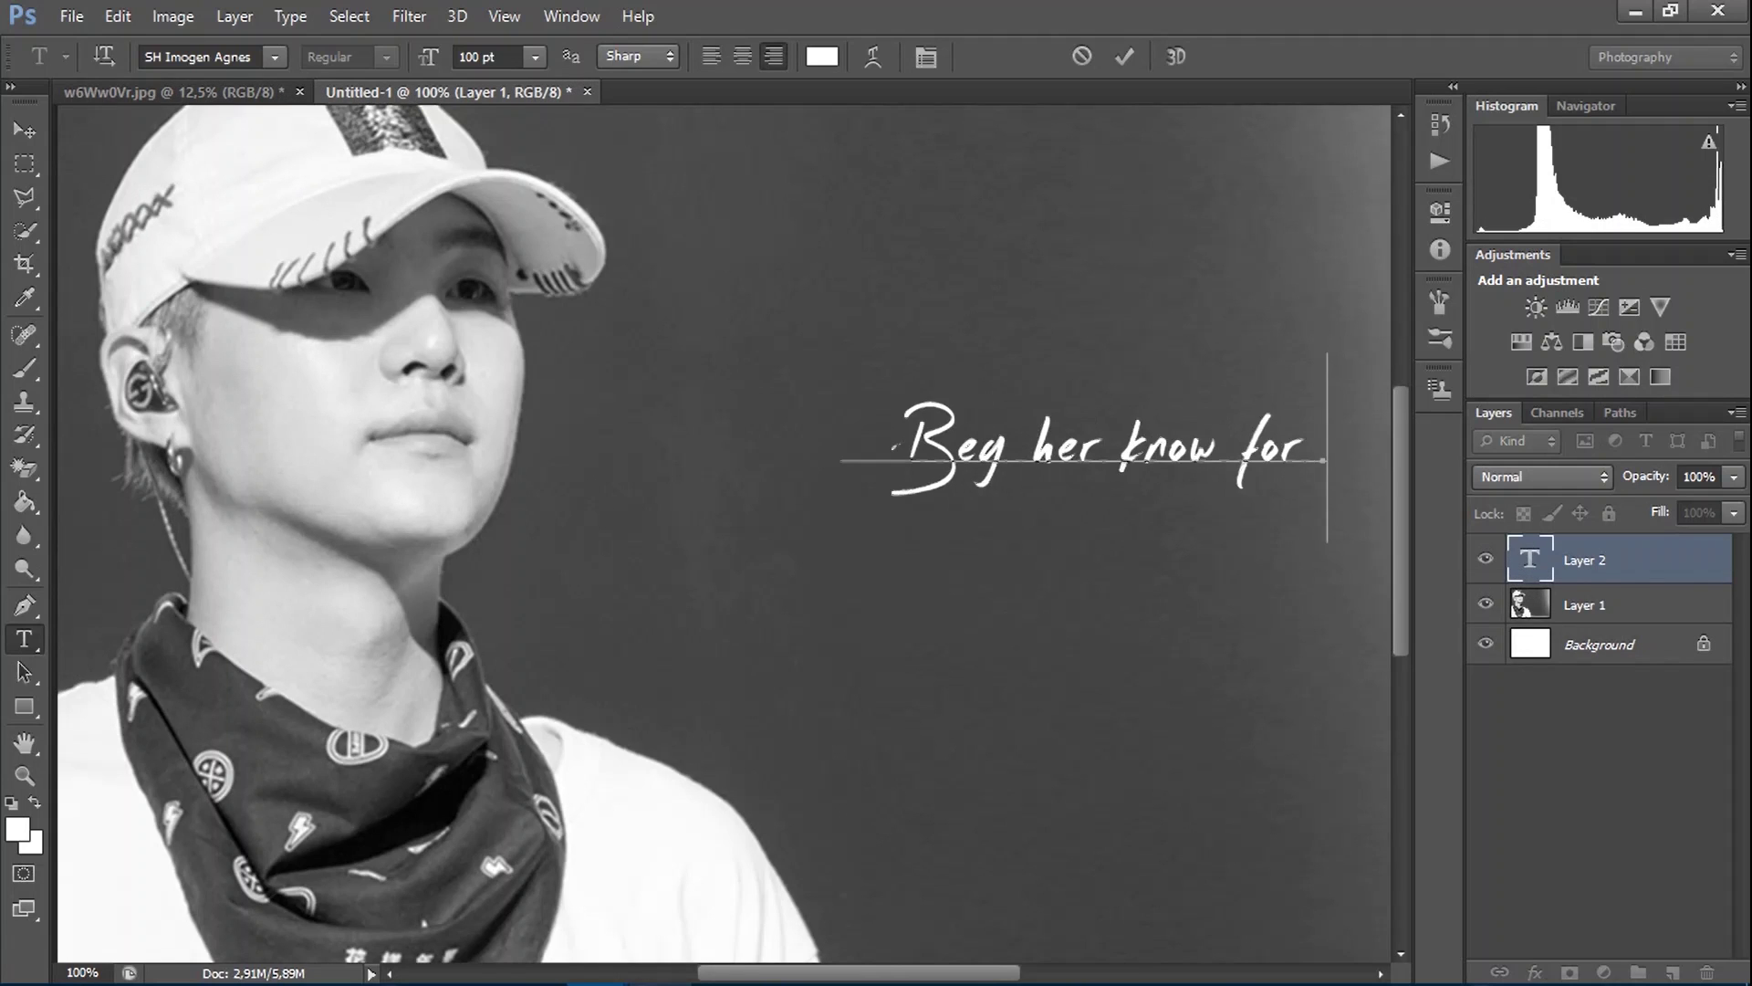
type(" ane more day")
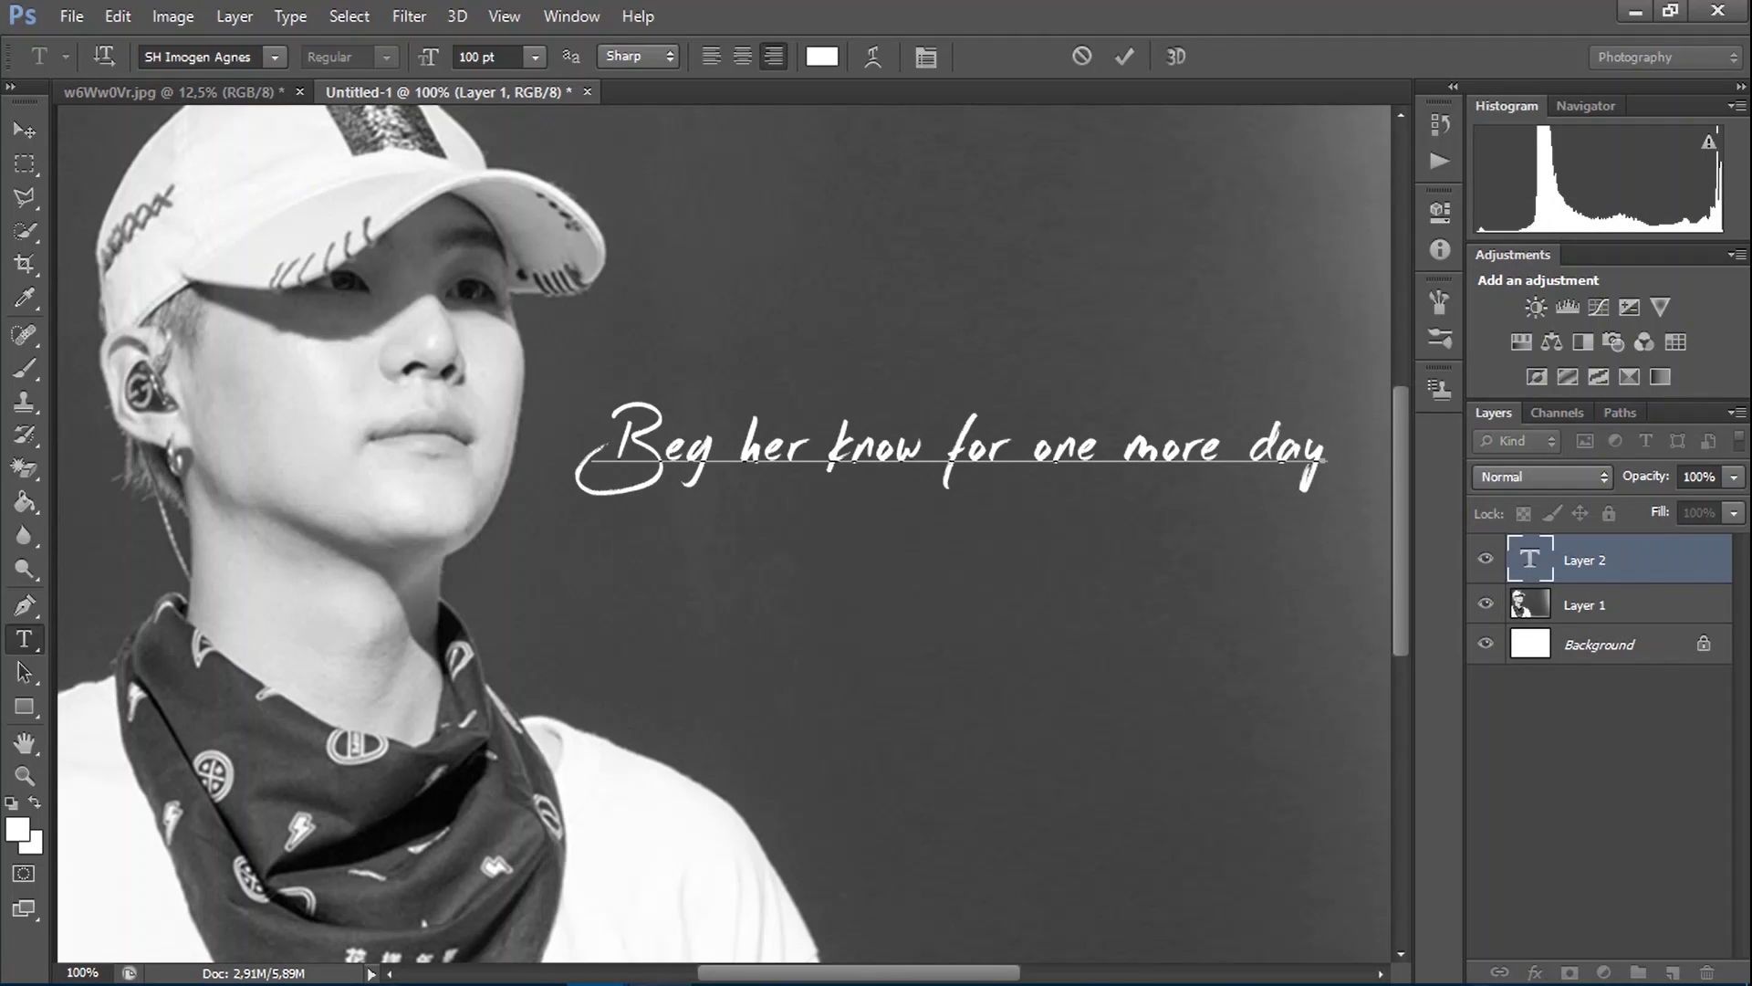
Complete "Take an angel by the wings" on the dancer photo, "Time to tell her everything" on the bicycle photo, and "Ask her for the strength to stay".
type("ake an angel by the wi")
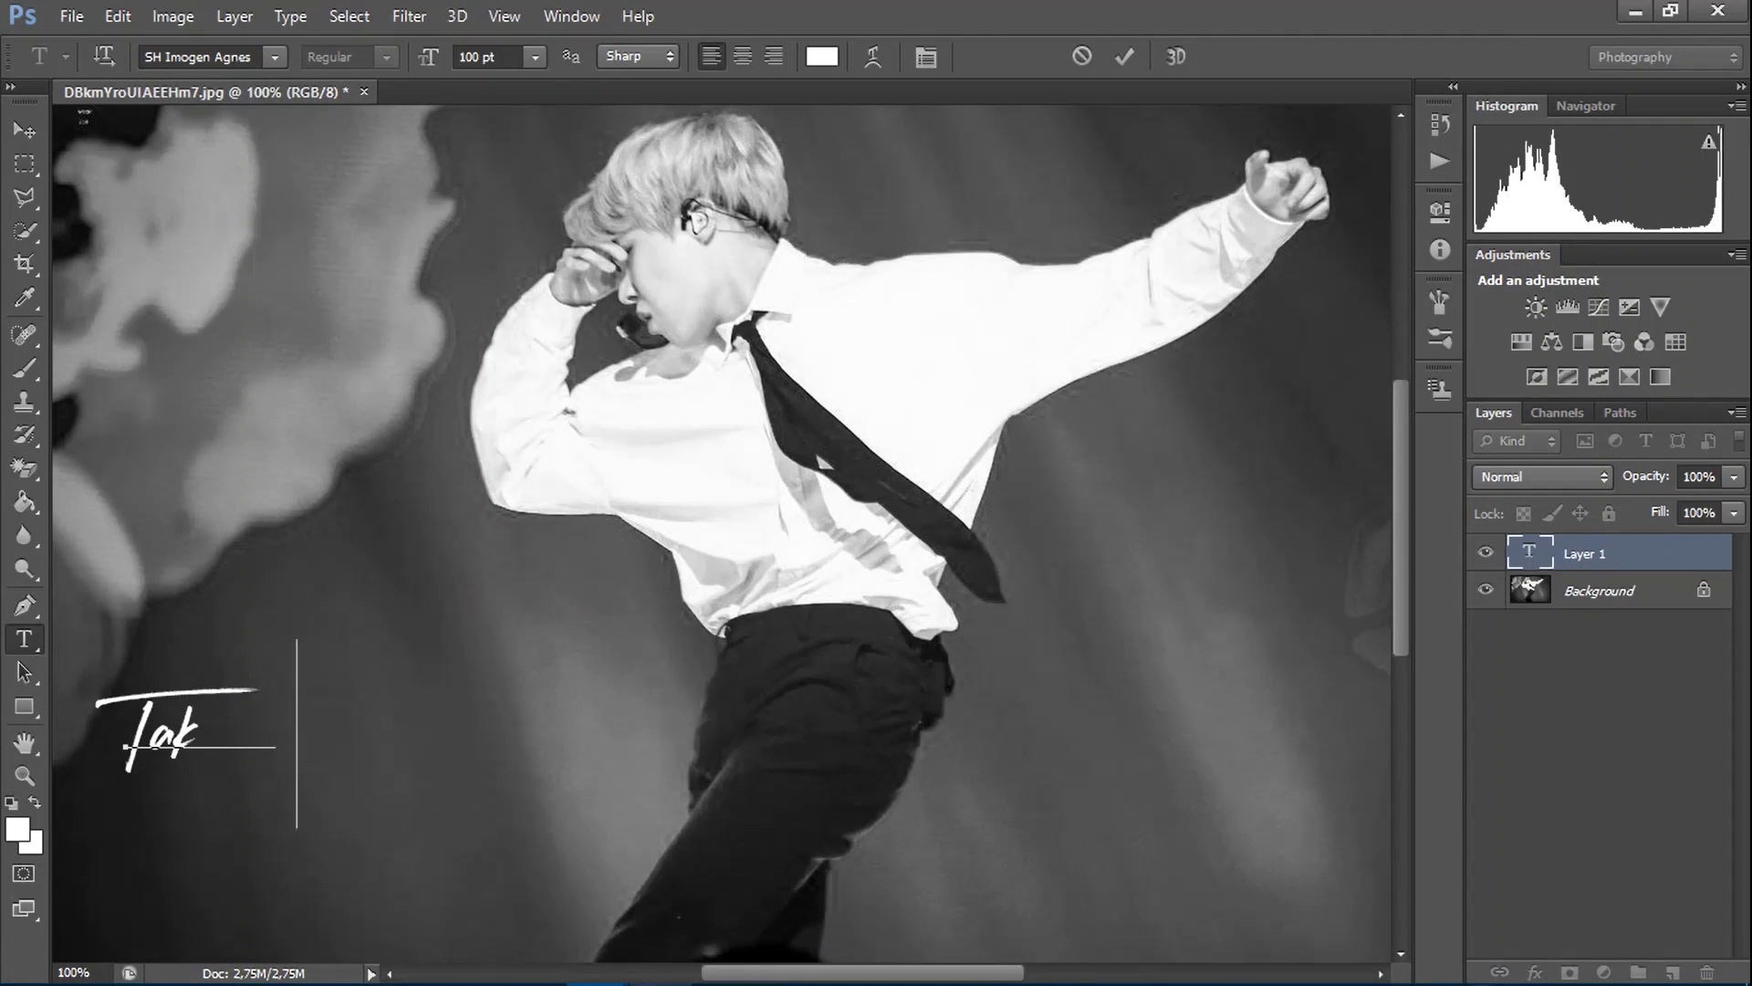
type("ngs")
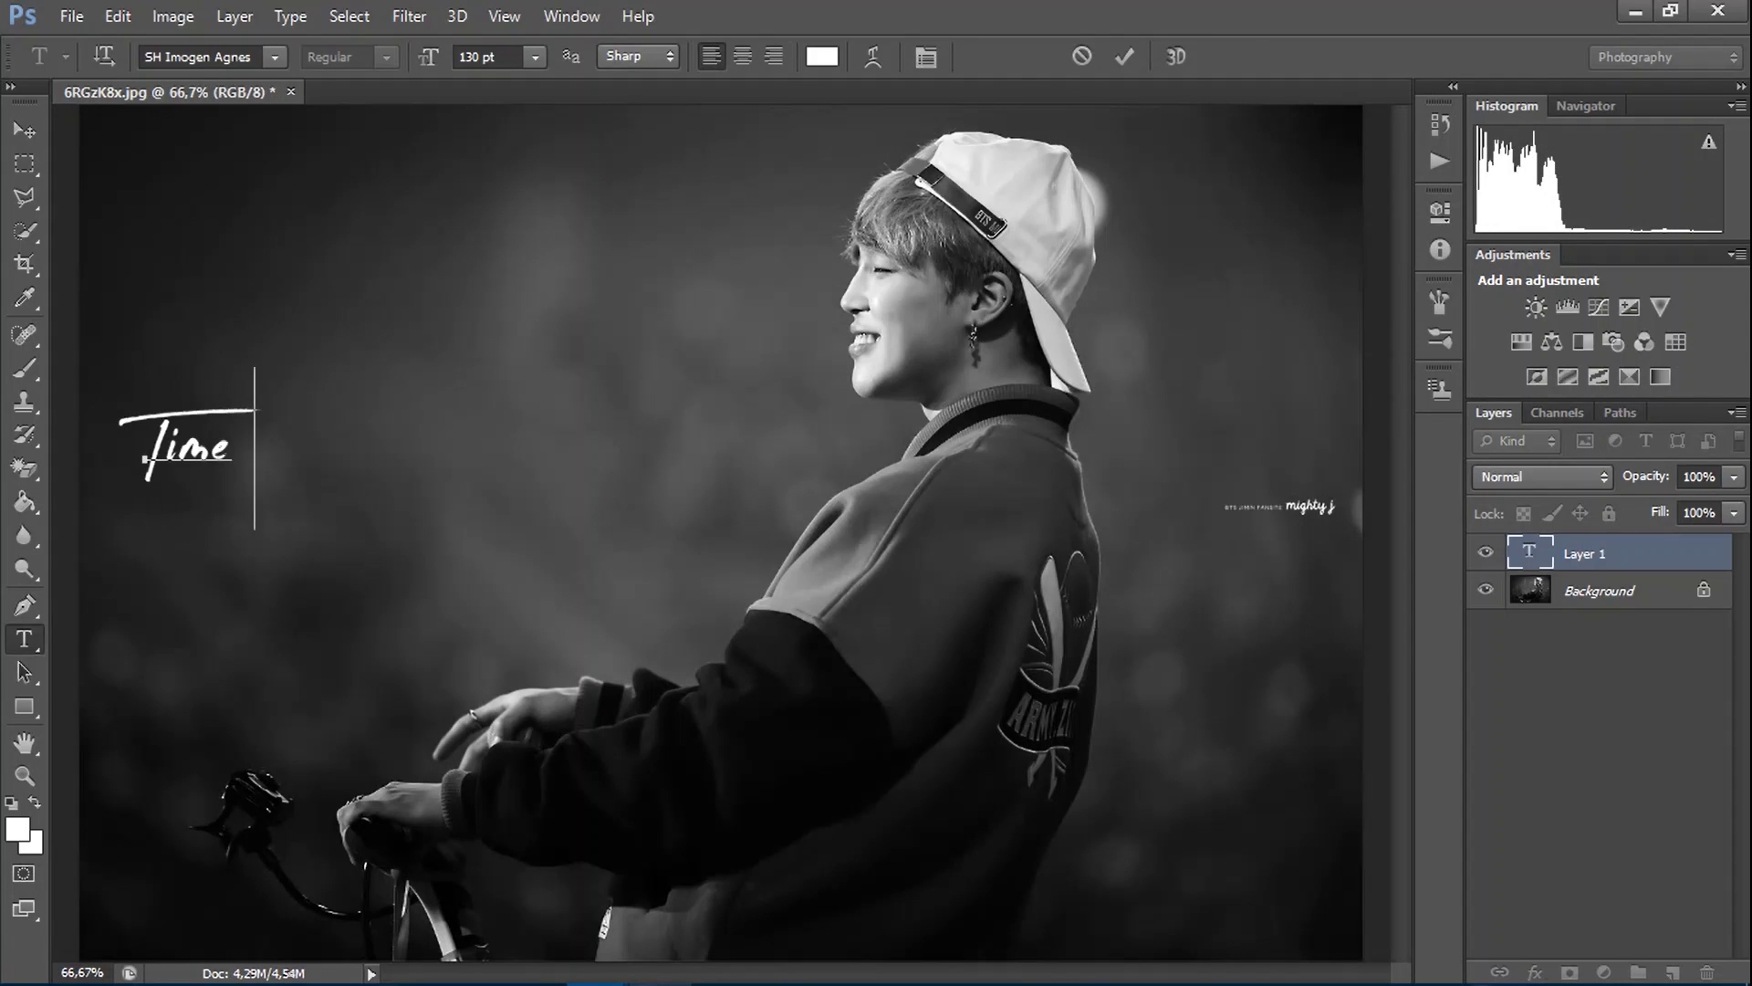
type("to tell her ever")
type("ything")
type("her for the str")
type("ength to stay")
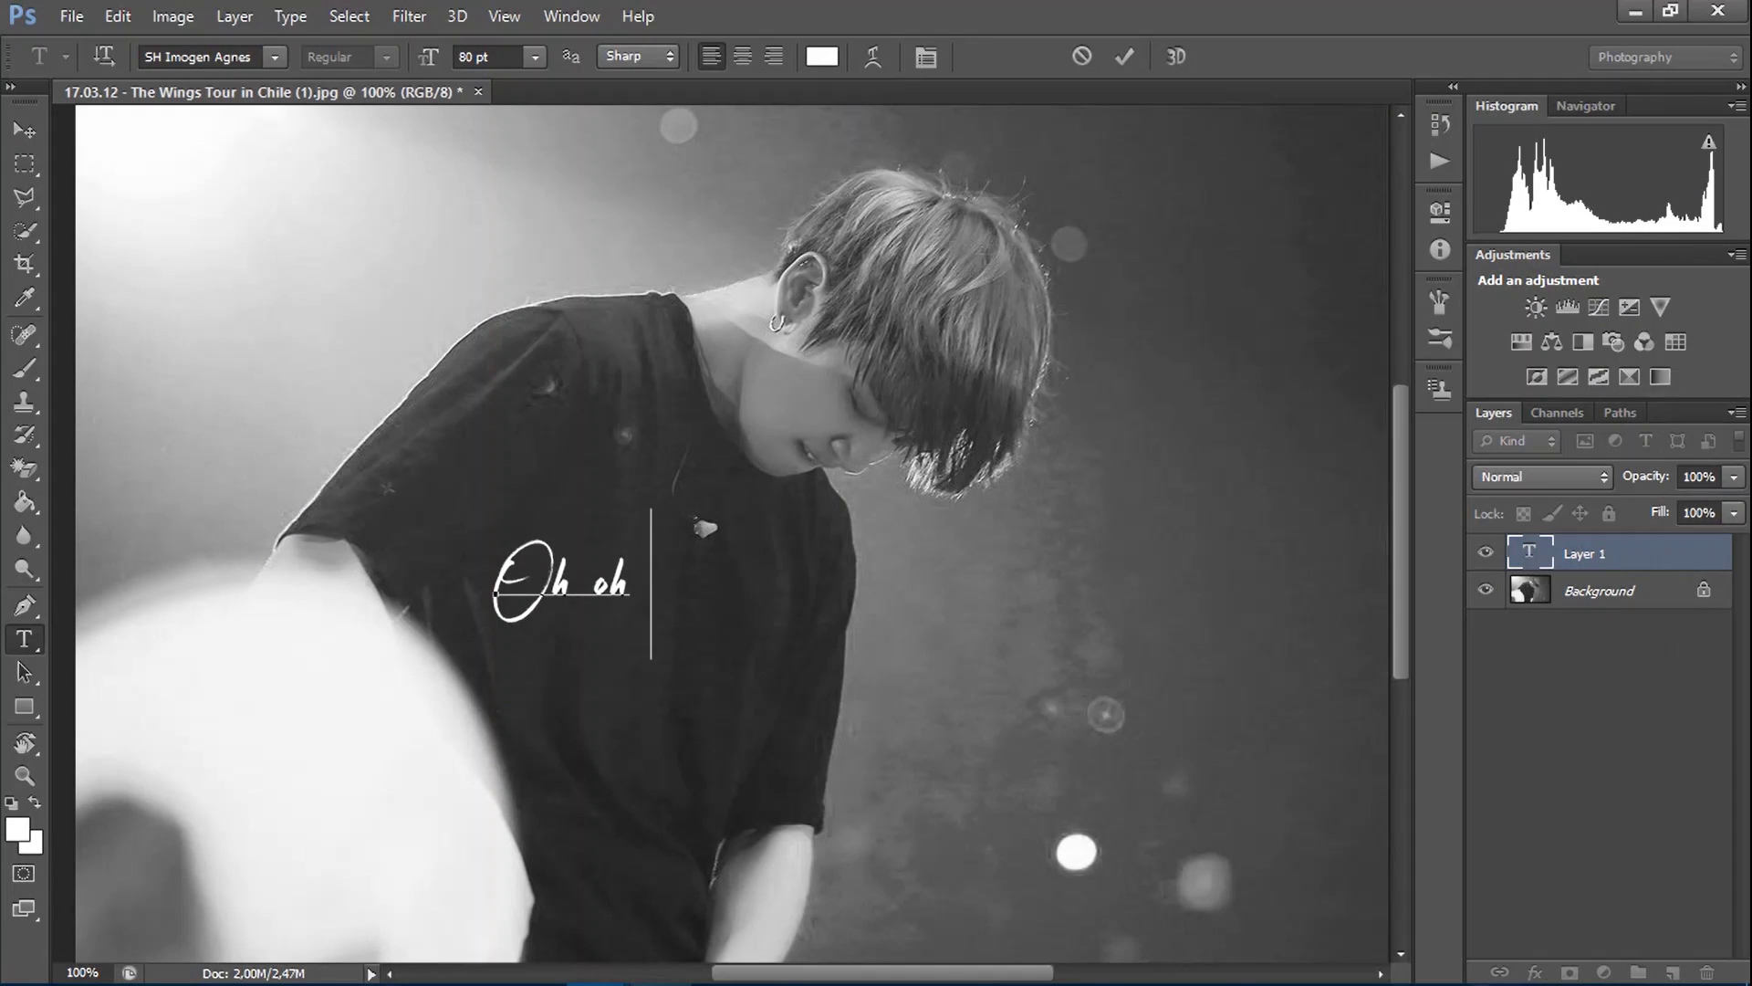
Write three lyric lines of "Oh oh oh oh" over the man's black T-shirt, continuing the third line with "....Oh".
type("oh oh o")
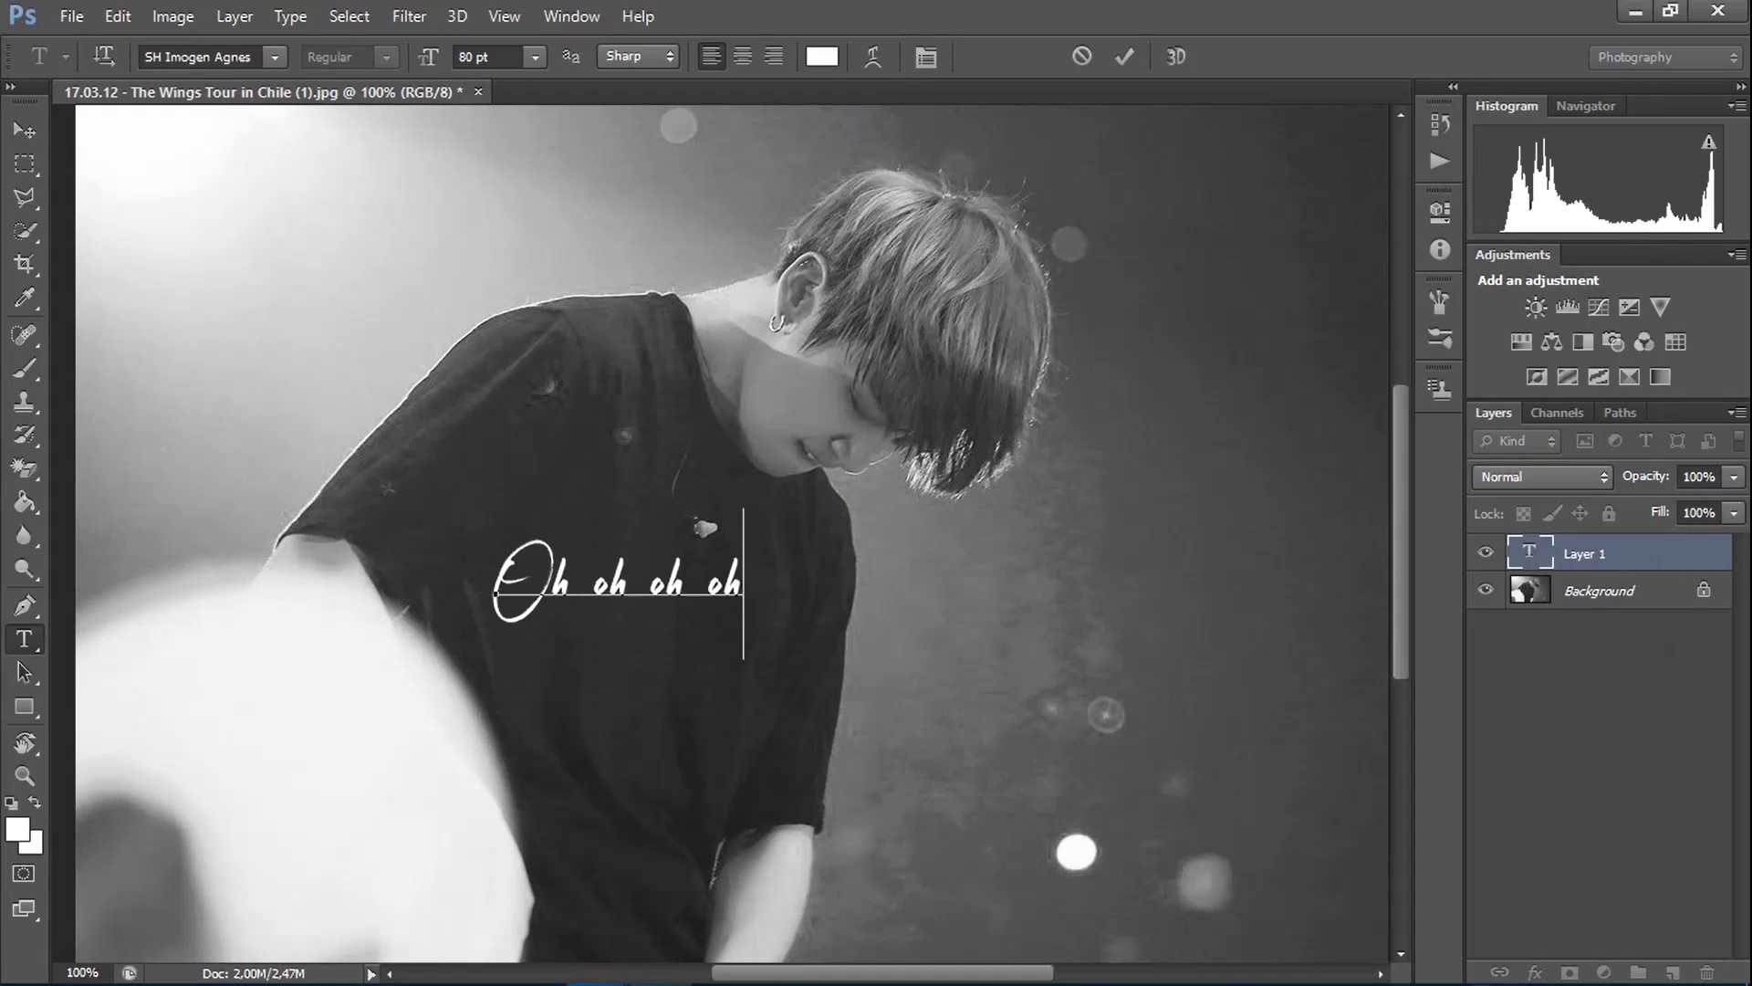
type("h")
key("Return")
type("Oh ")
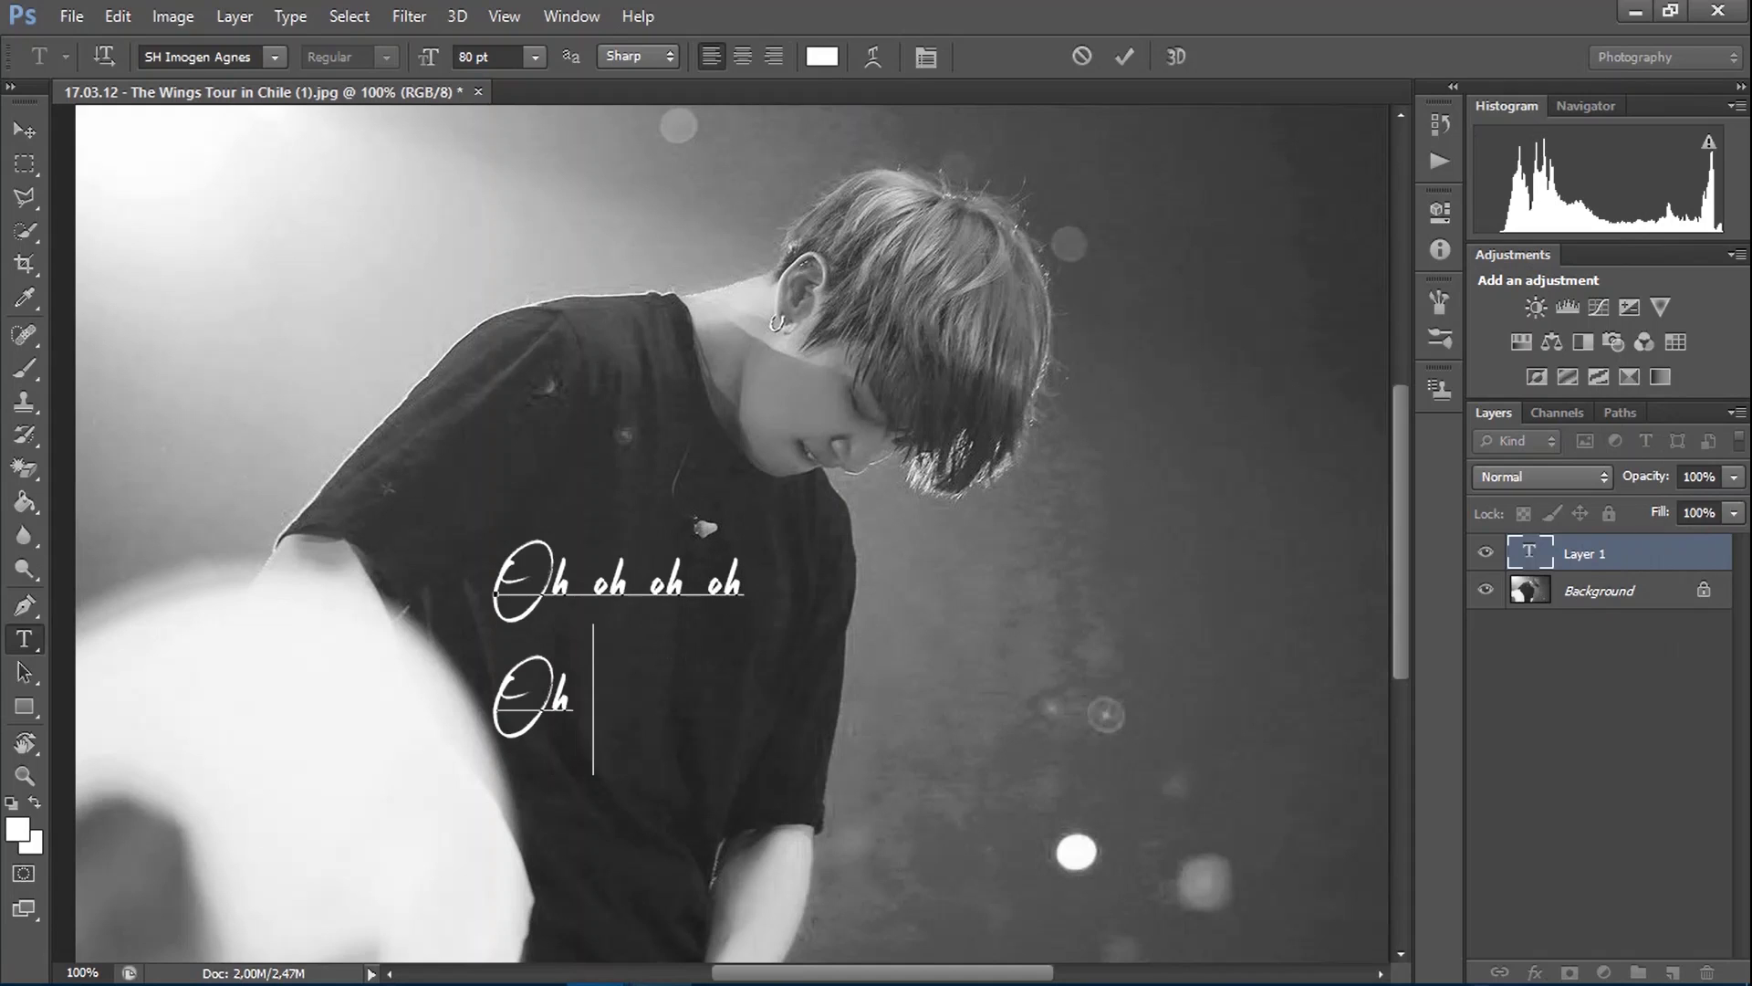
type("oh oh ")
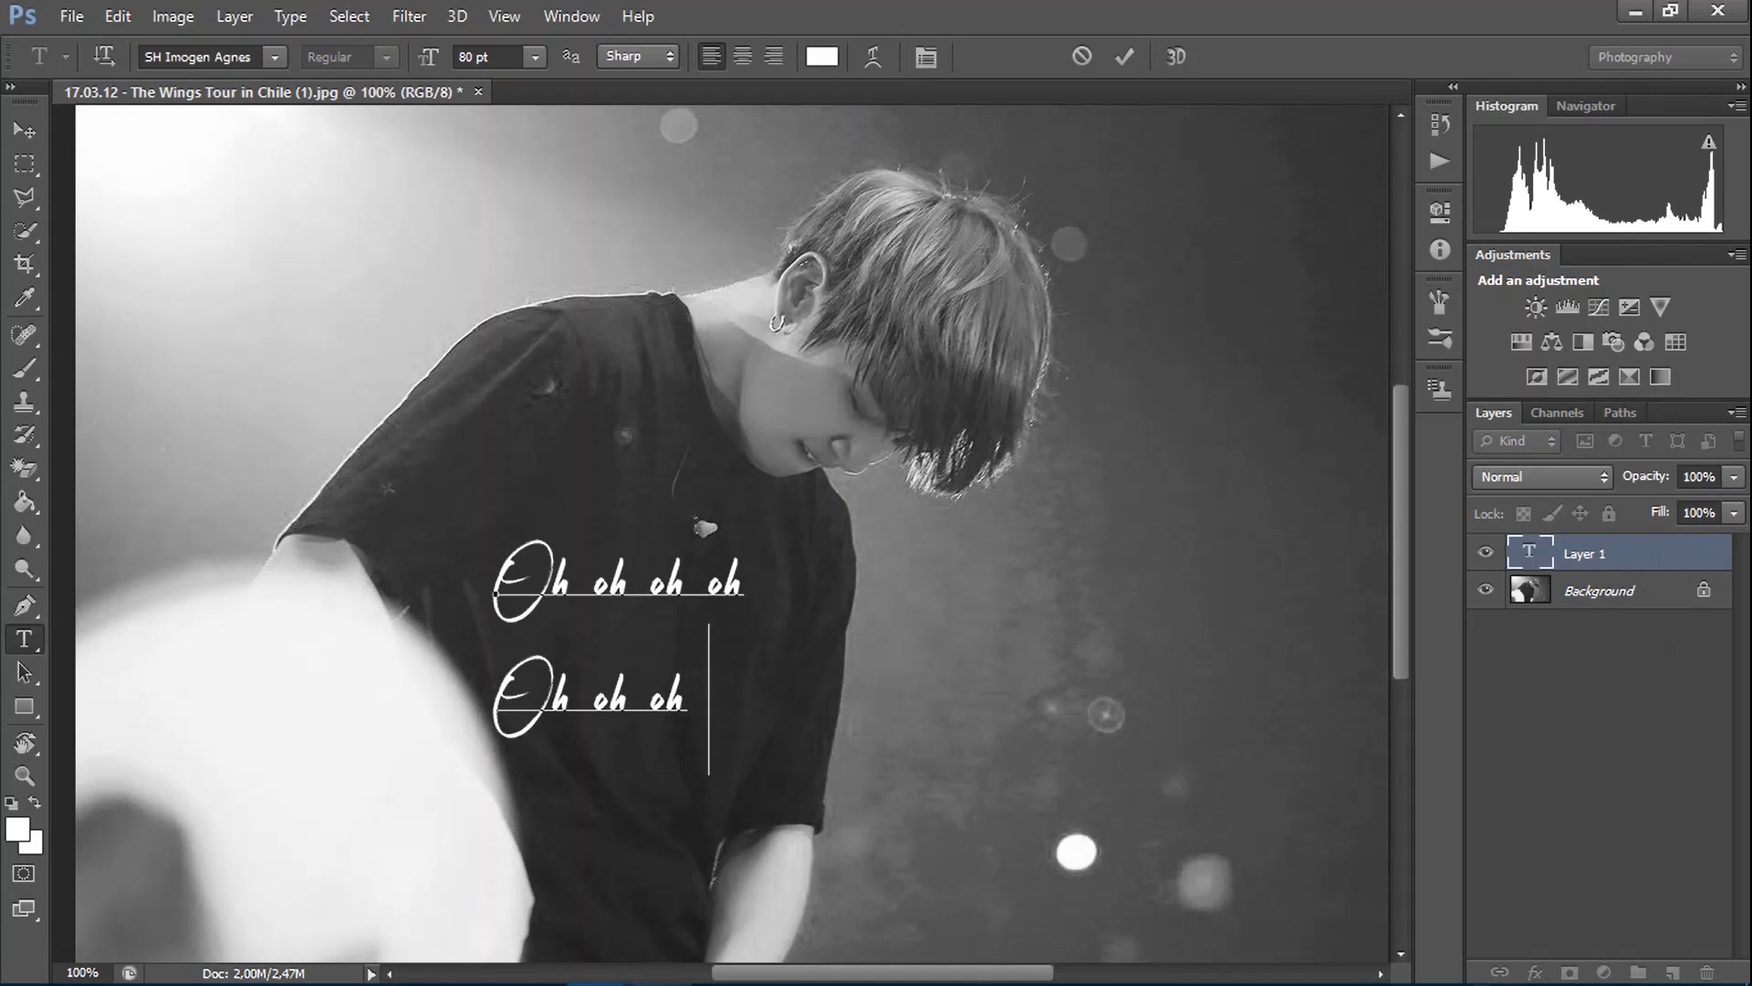
type("oh Oh oh")
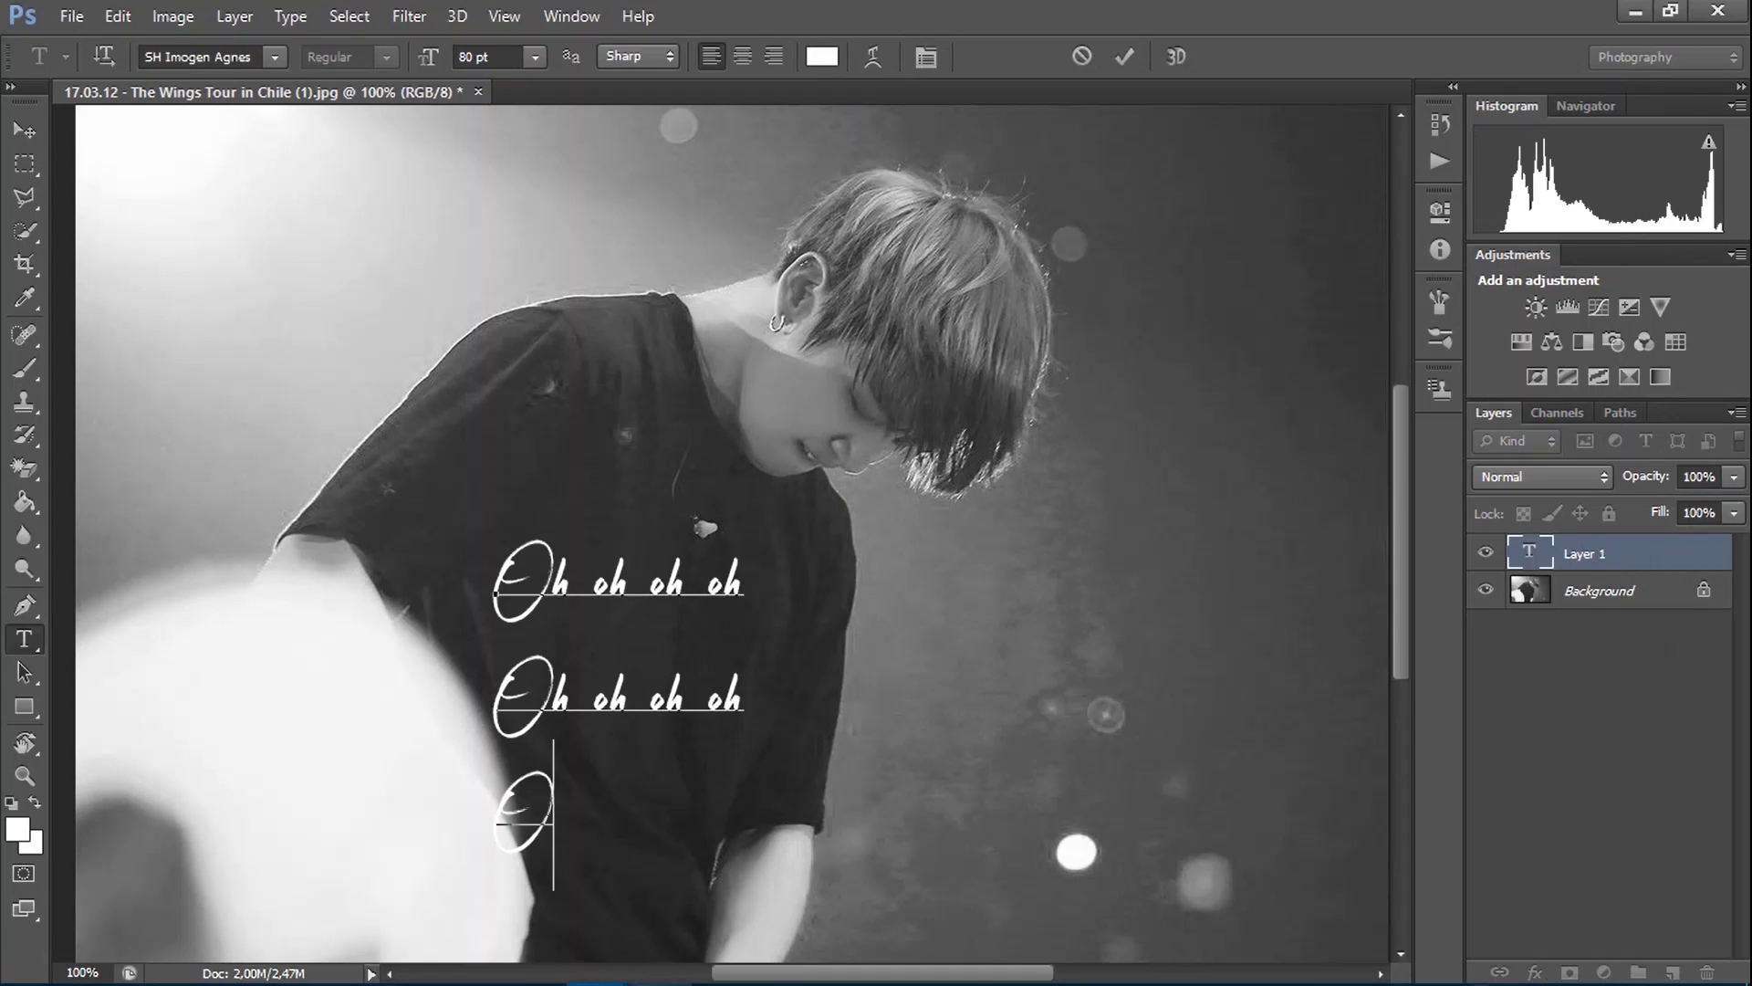
type(" oh ")
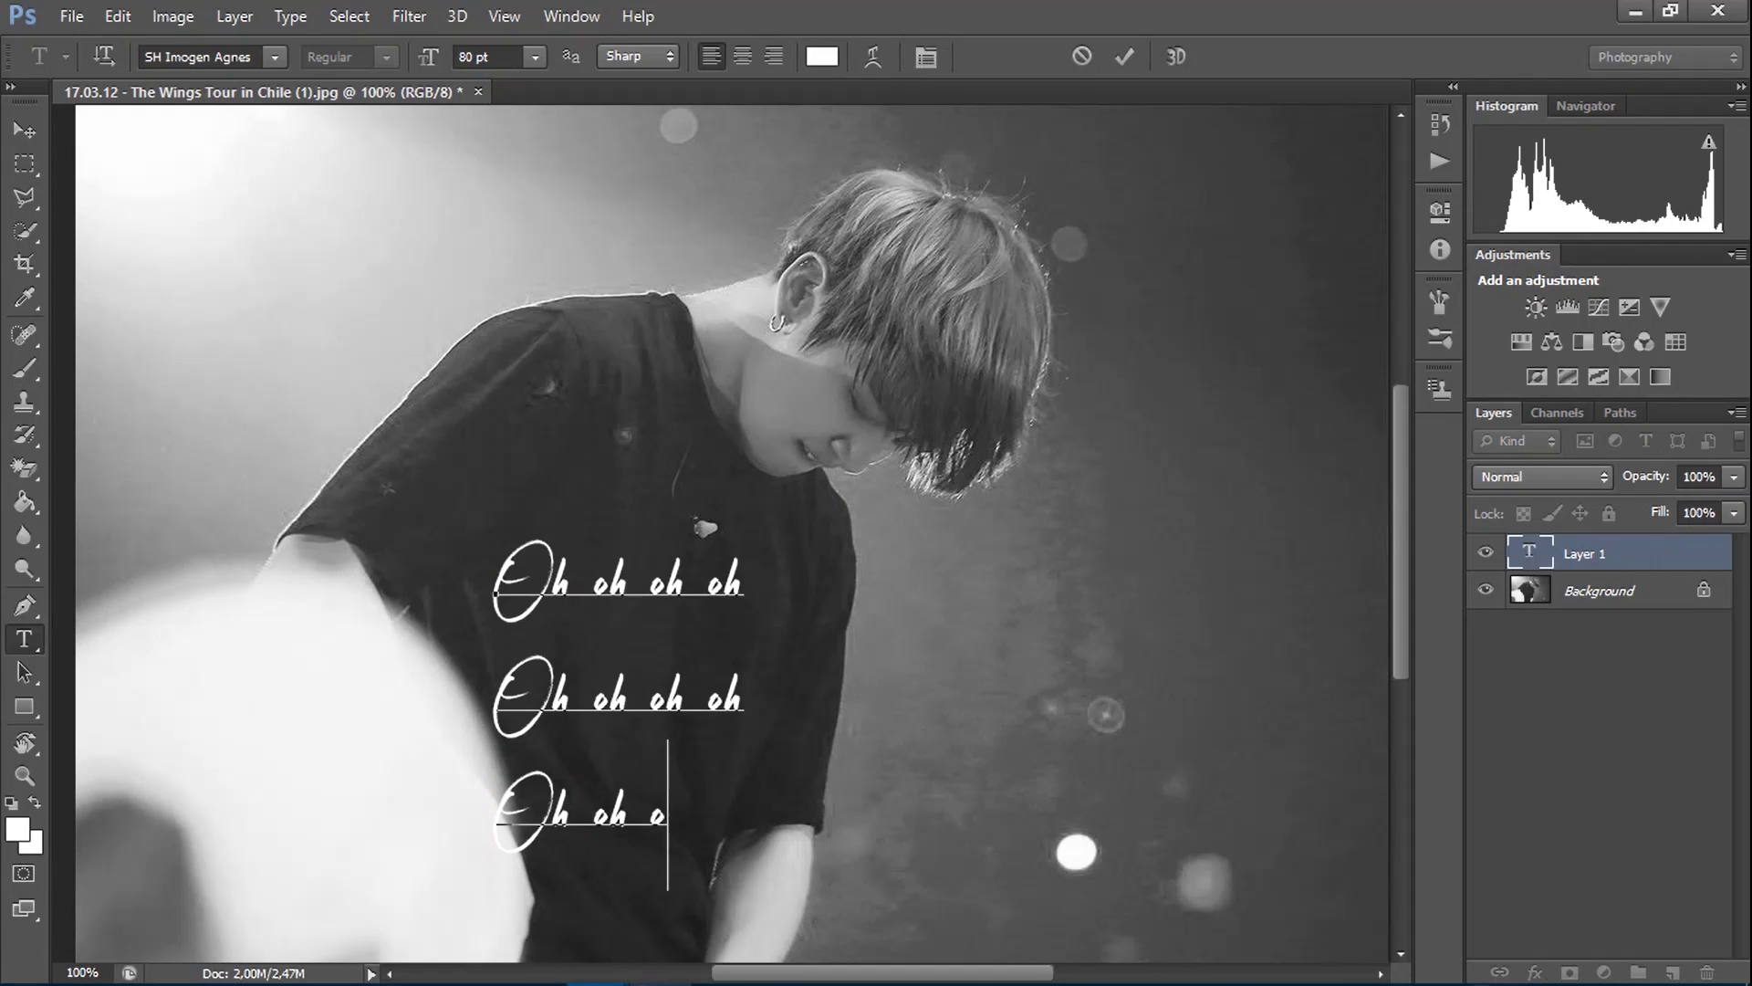
type("oh")
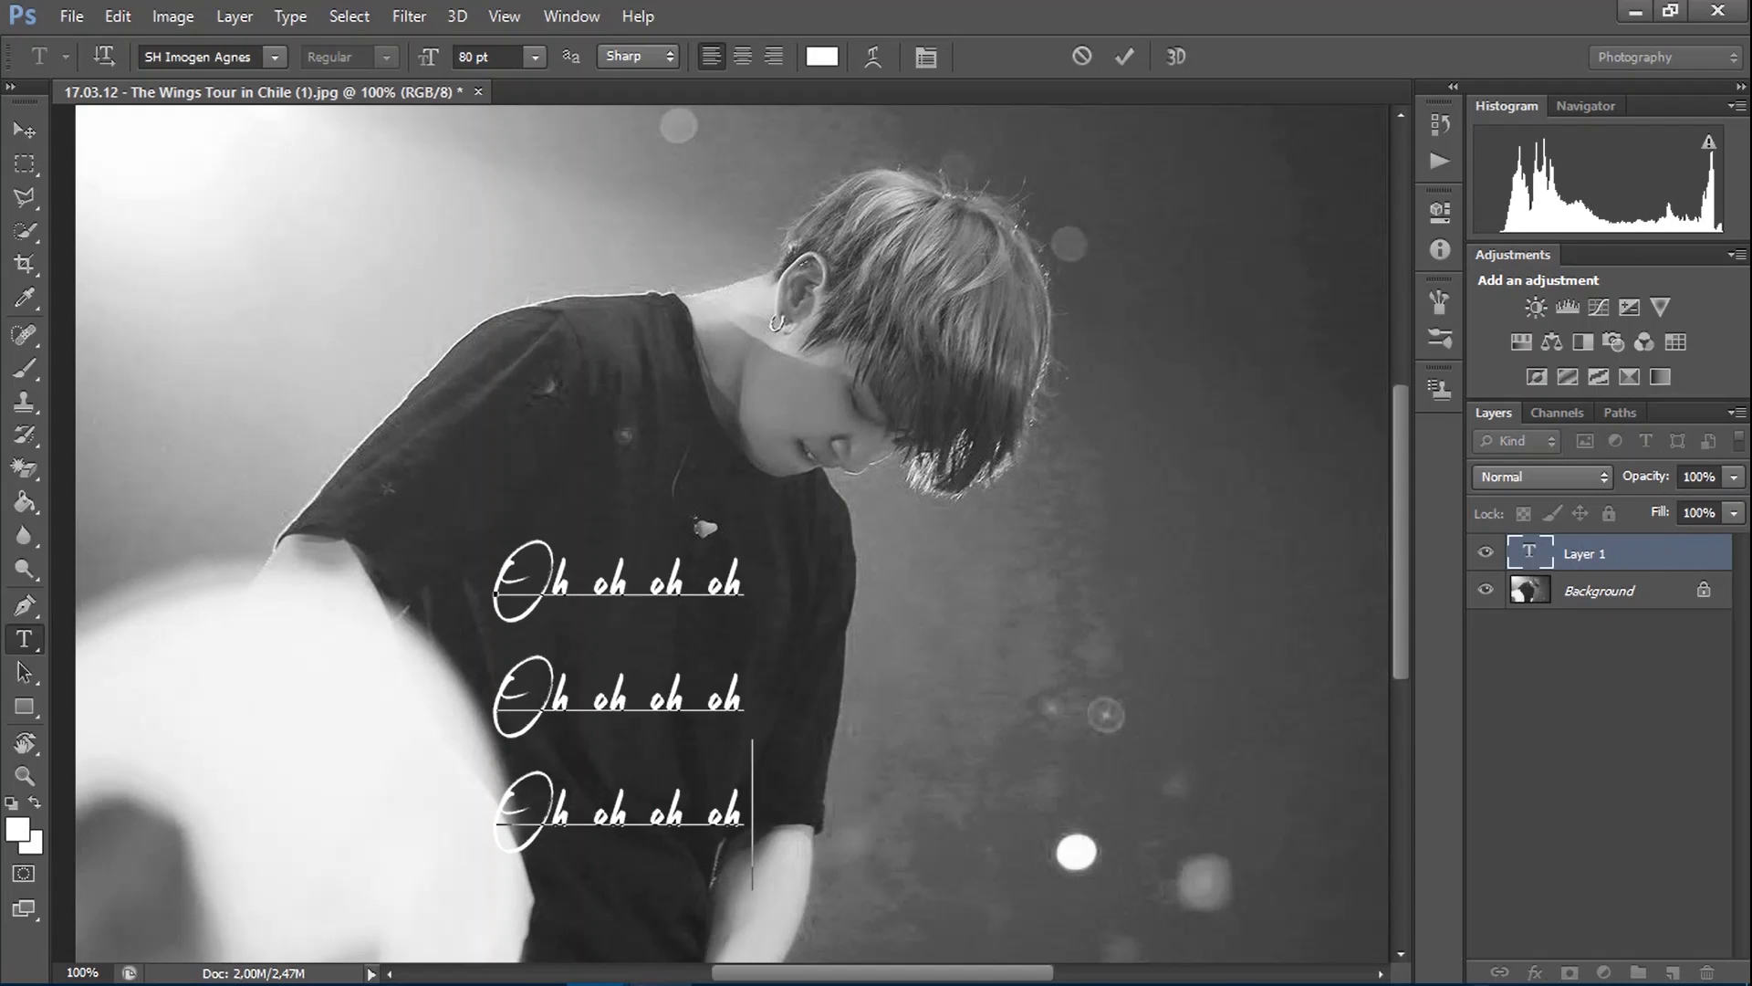
type("....Oh")
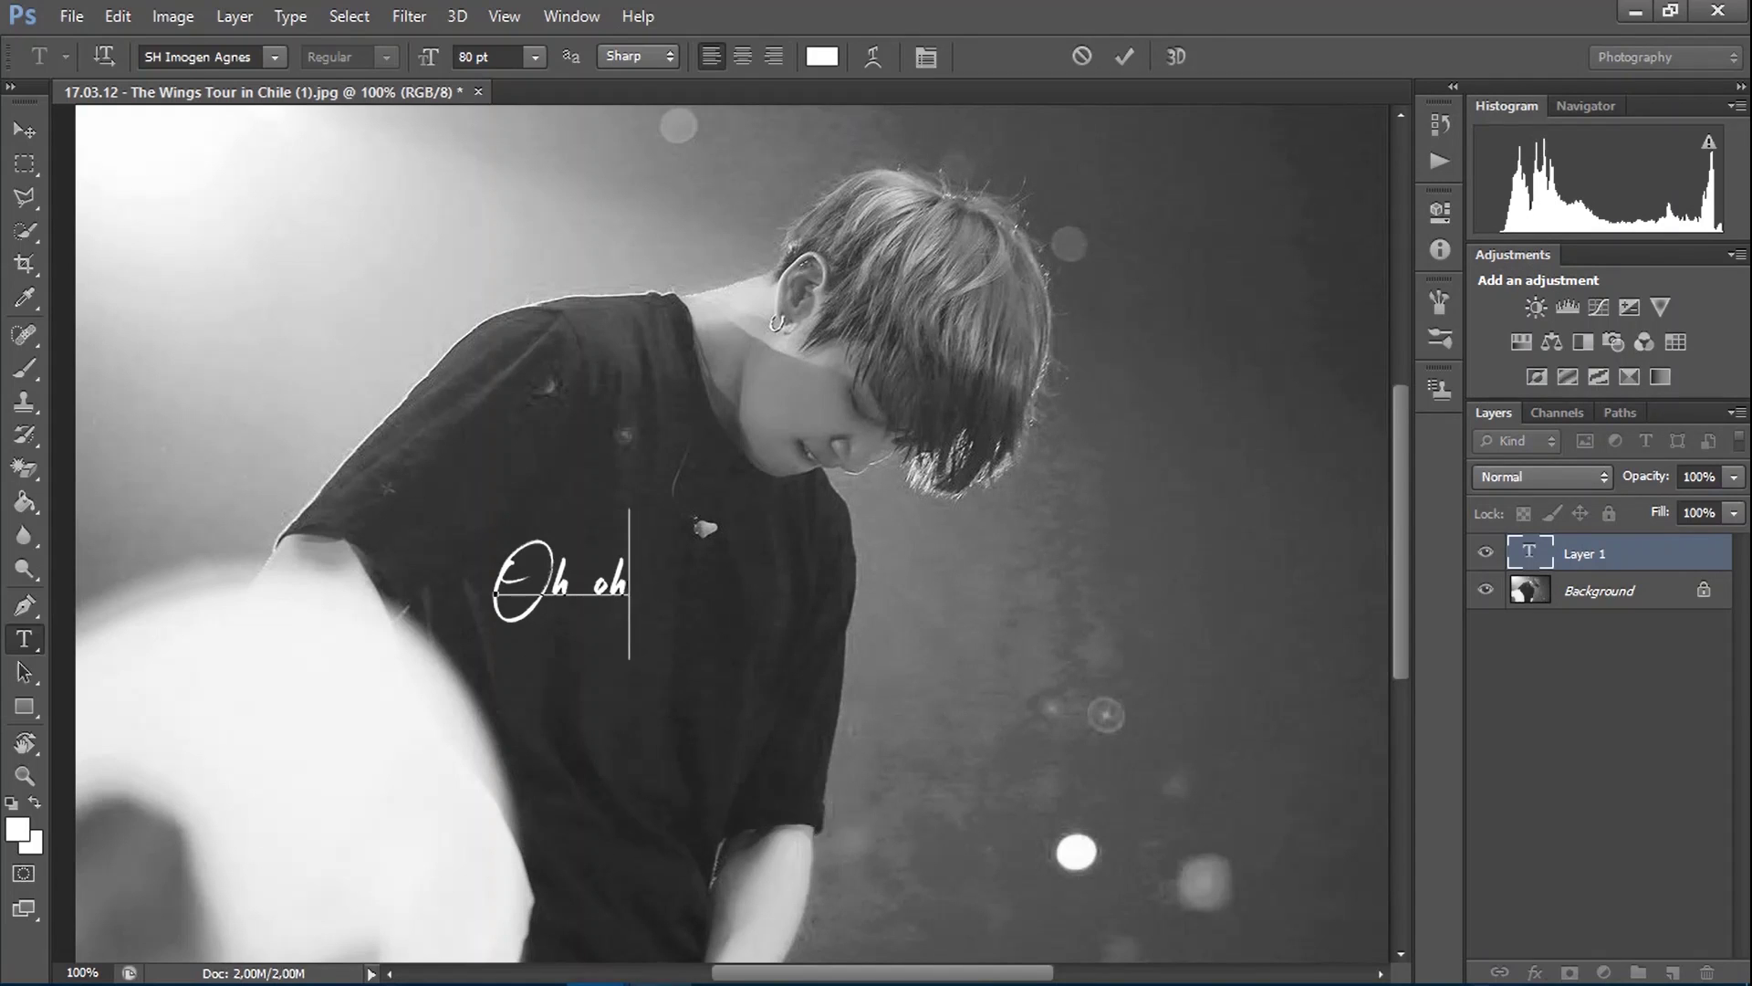
Rewrite the T-shirt lyrics as two lines of "Oh oh oh oh" followed by a third line "Oh oh oh oh....Oh......".
type("o")
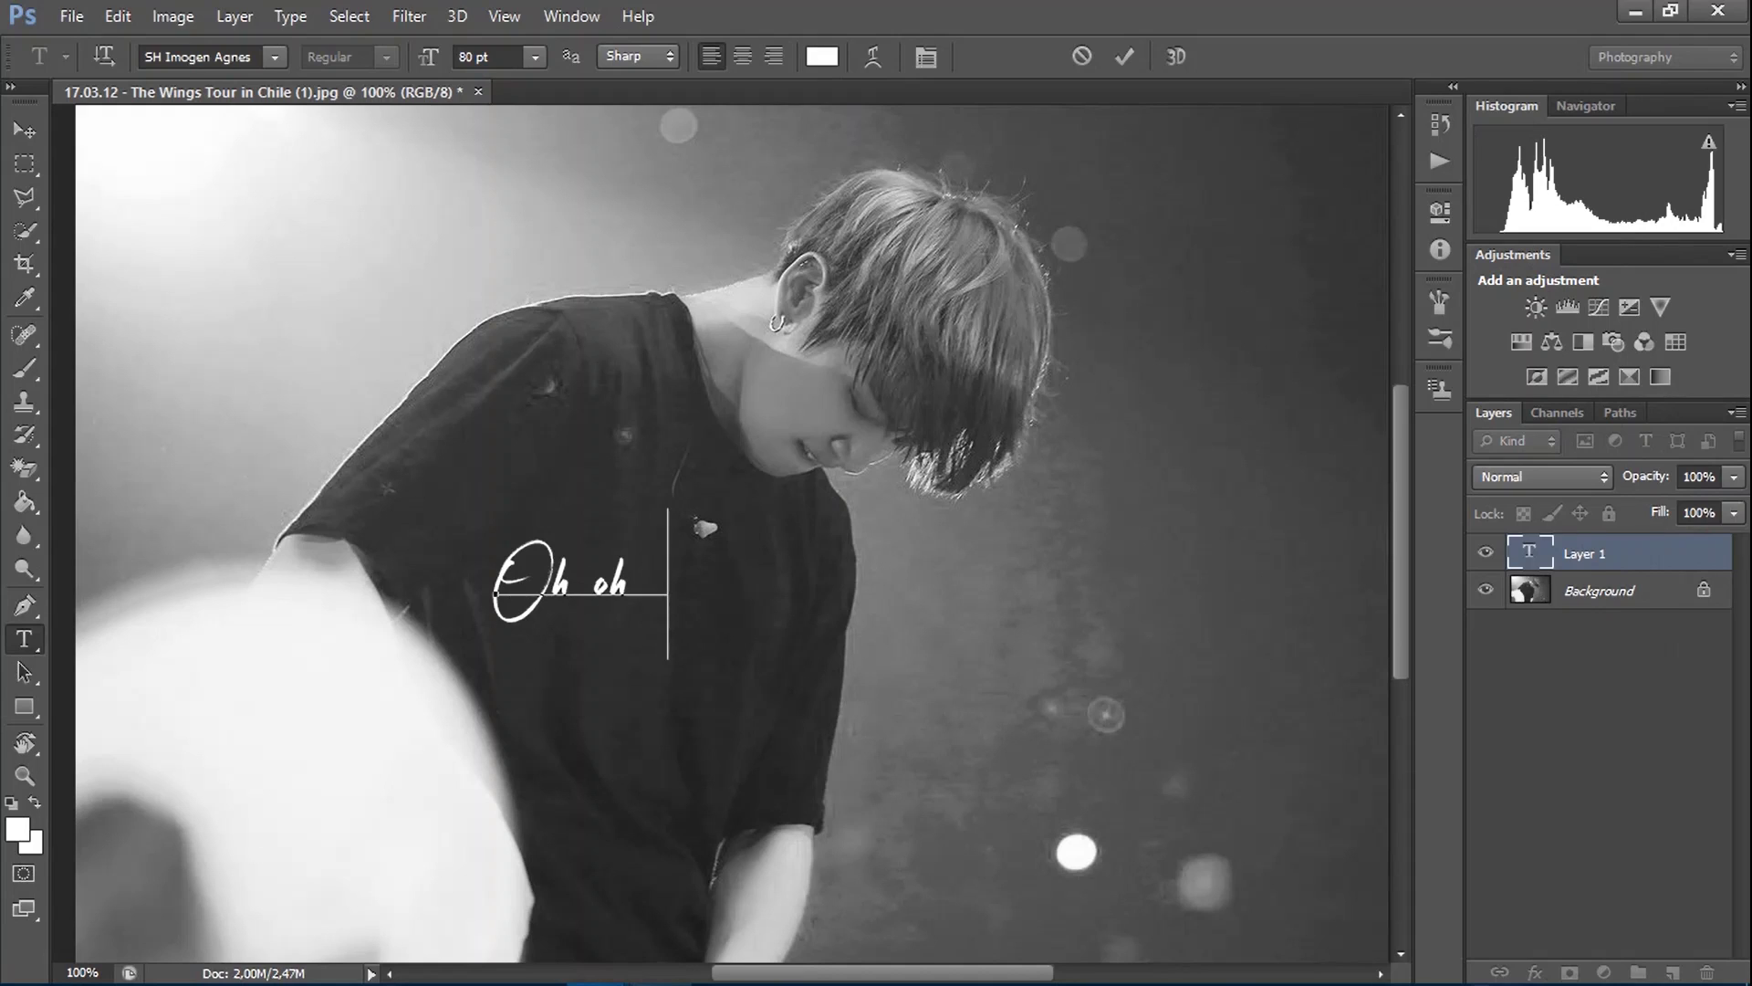
type("h")
type("oh o")
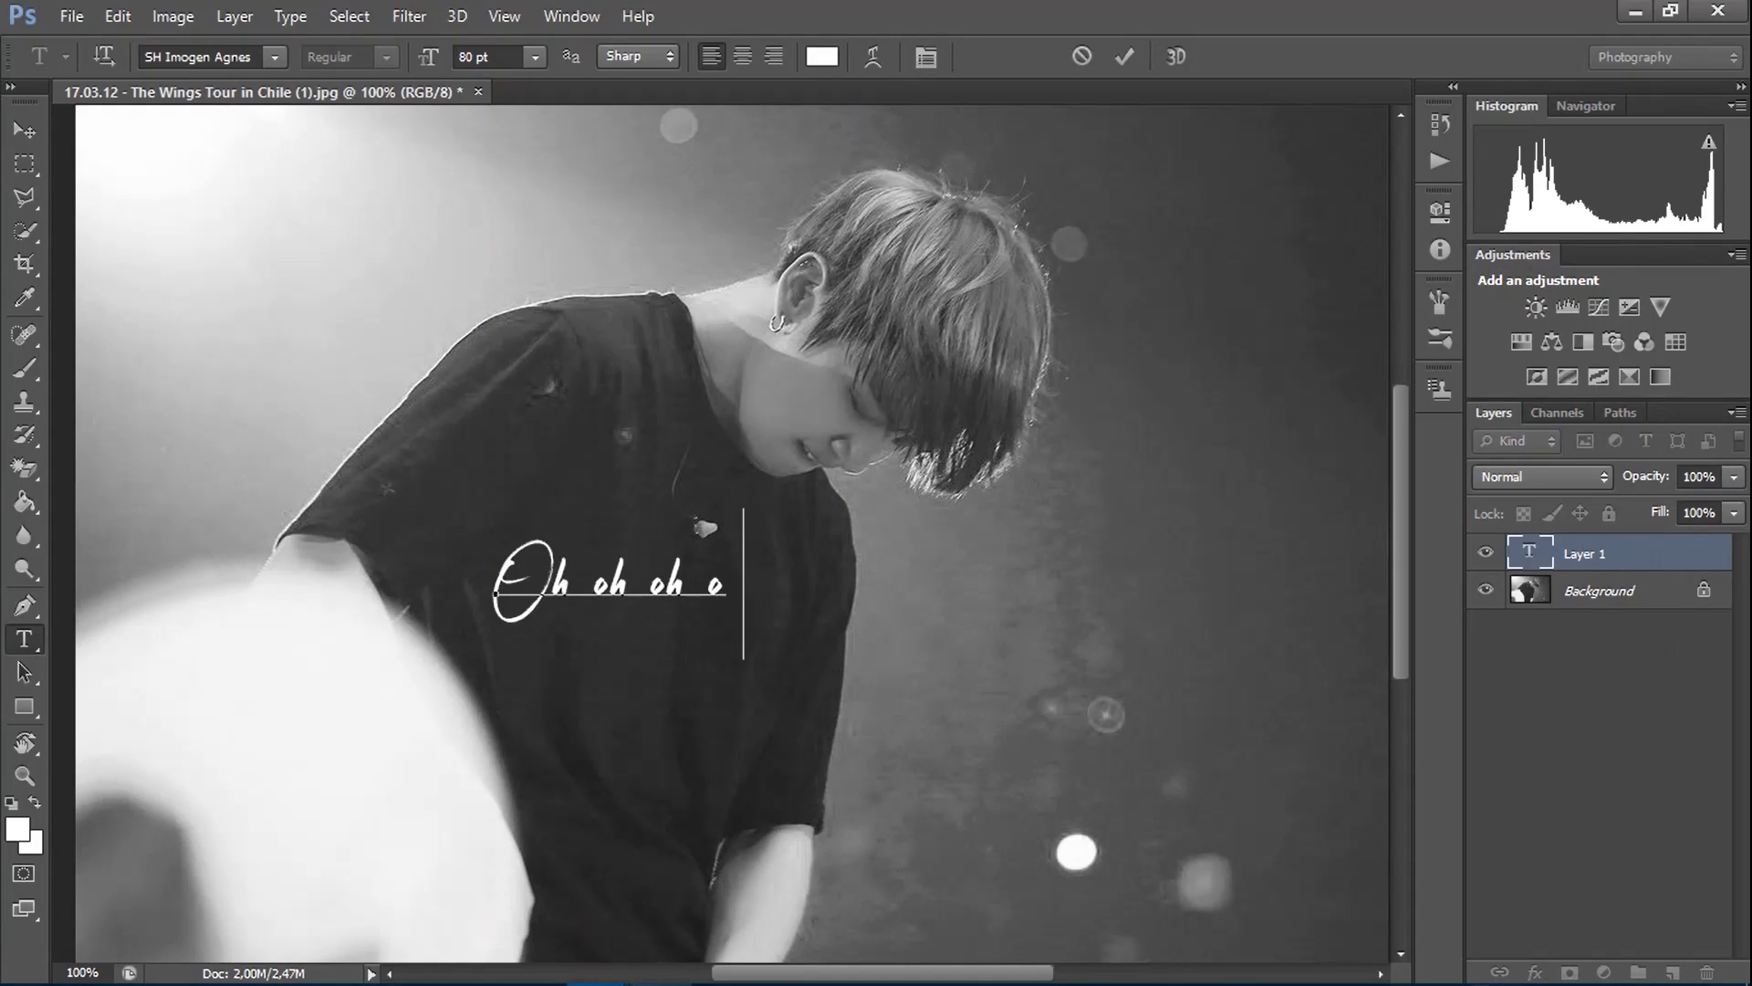
type("h")
key("Return")
type("O")
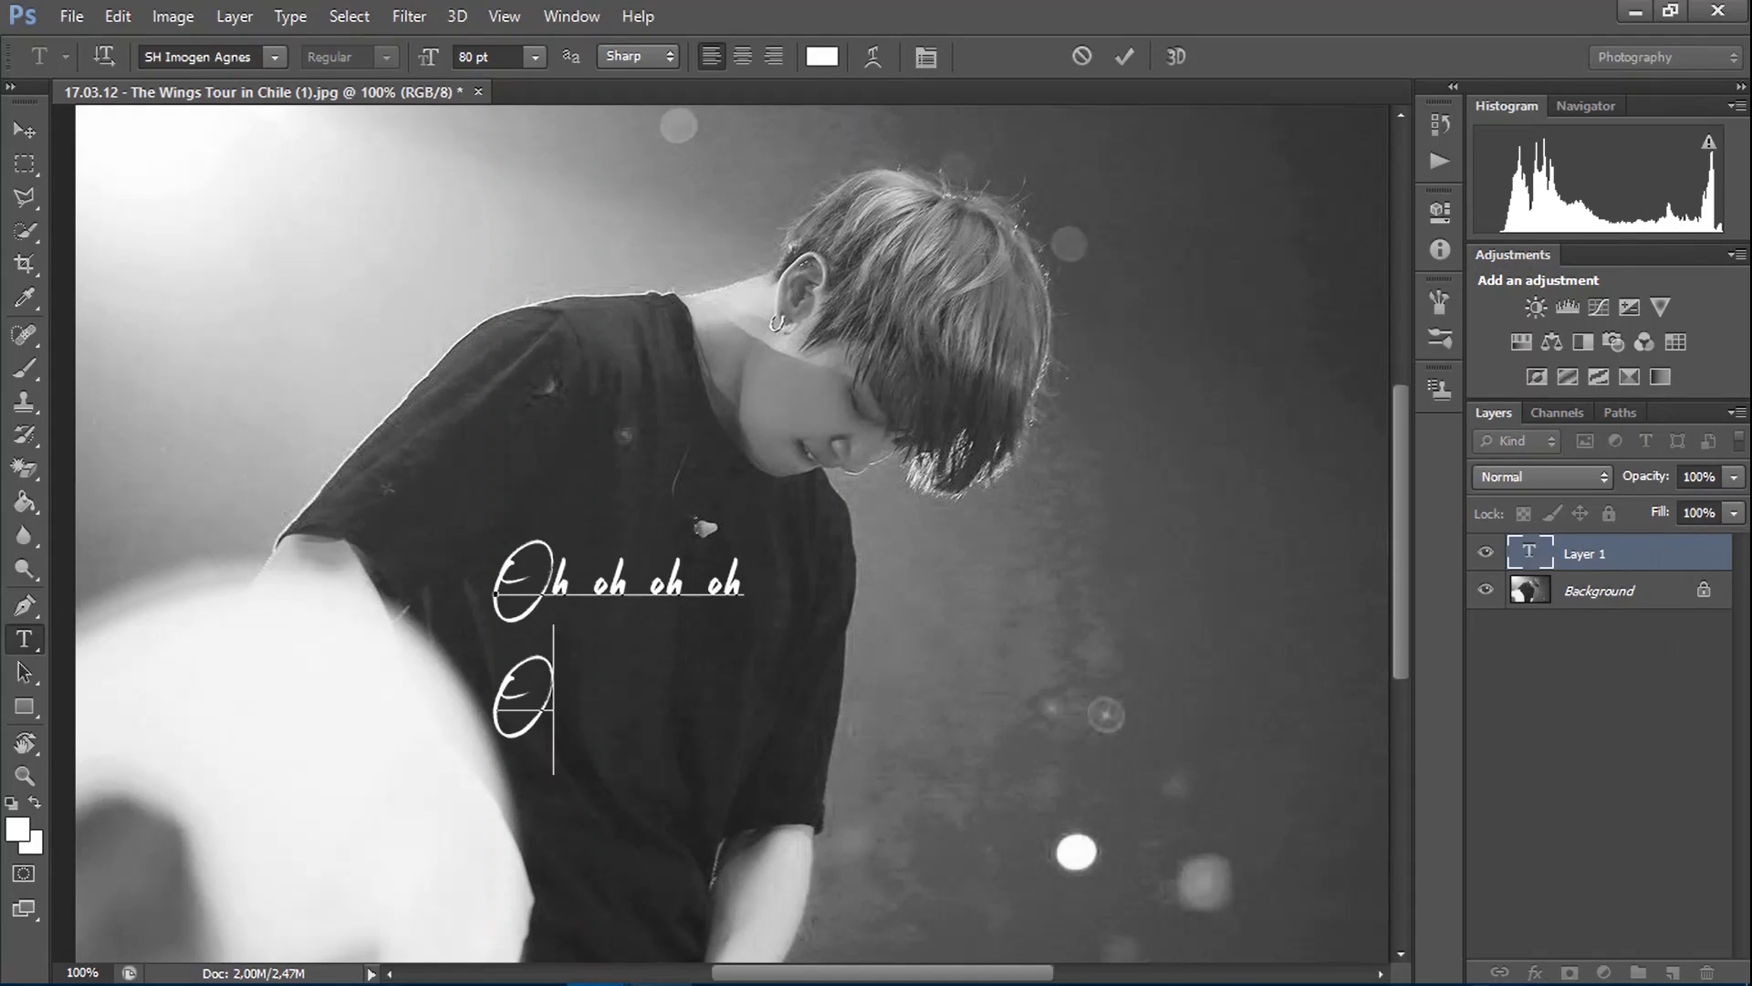
type("h oh o")
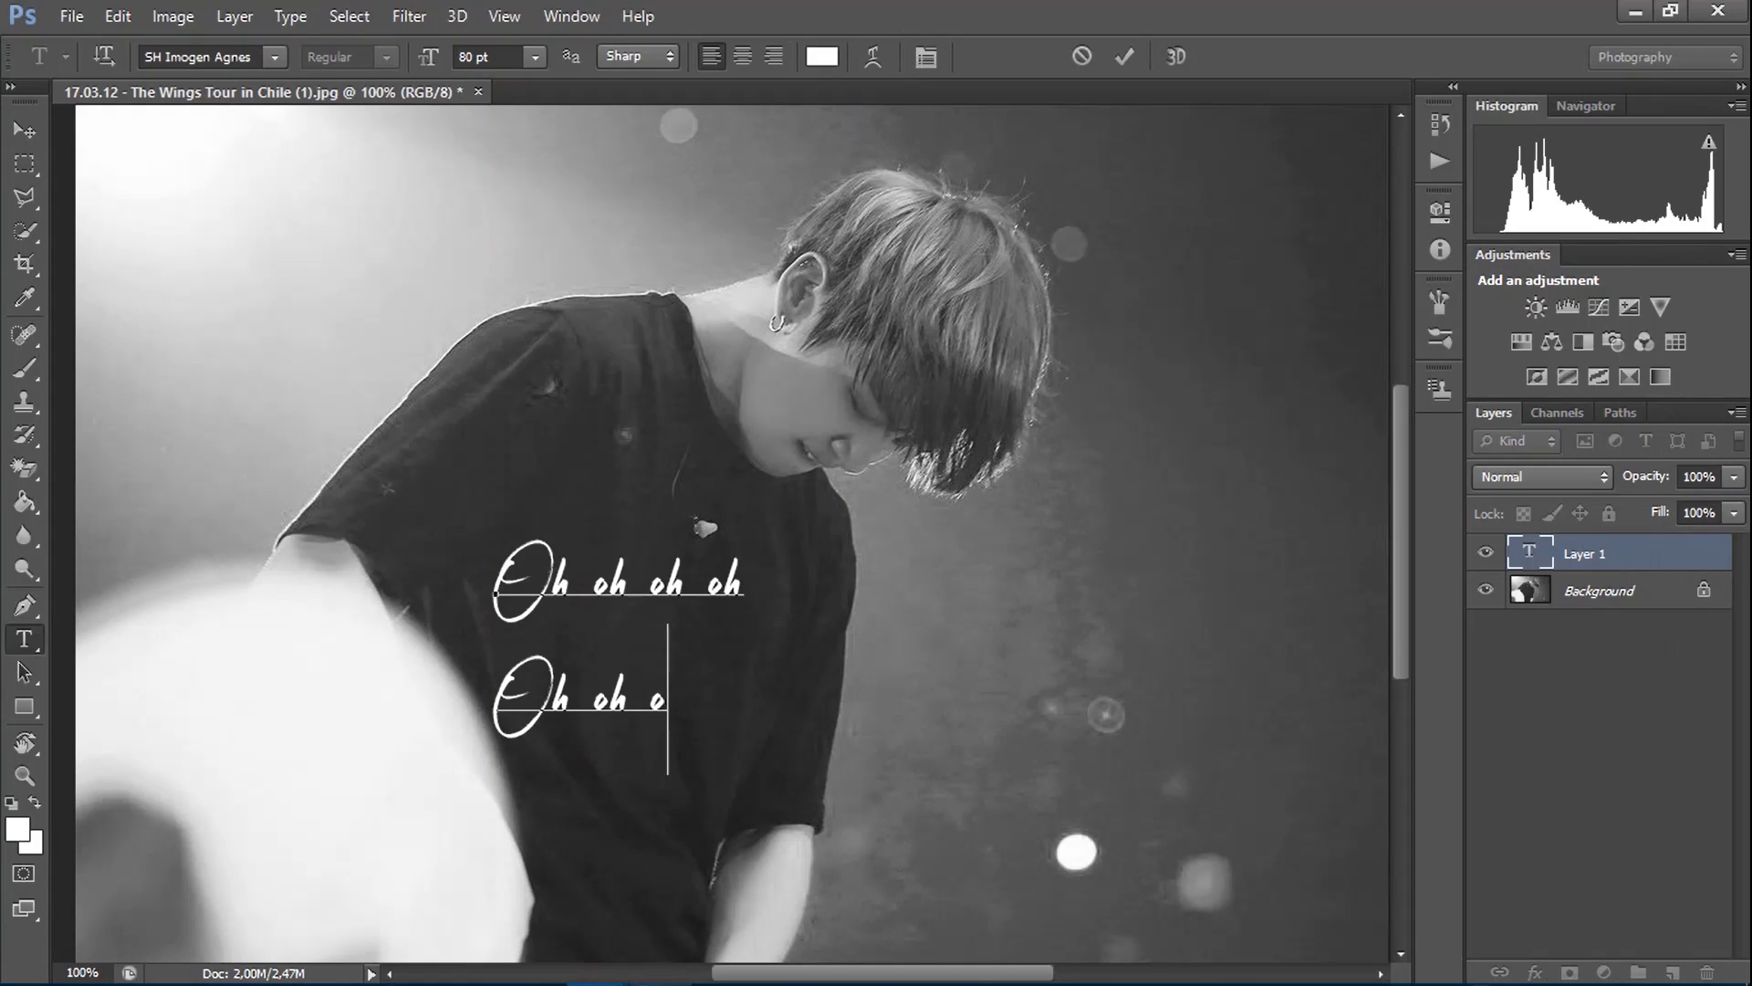
type("h oh Oh oh oh oh....Oh......")
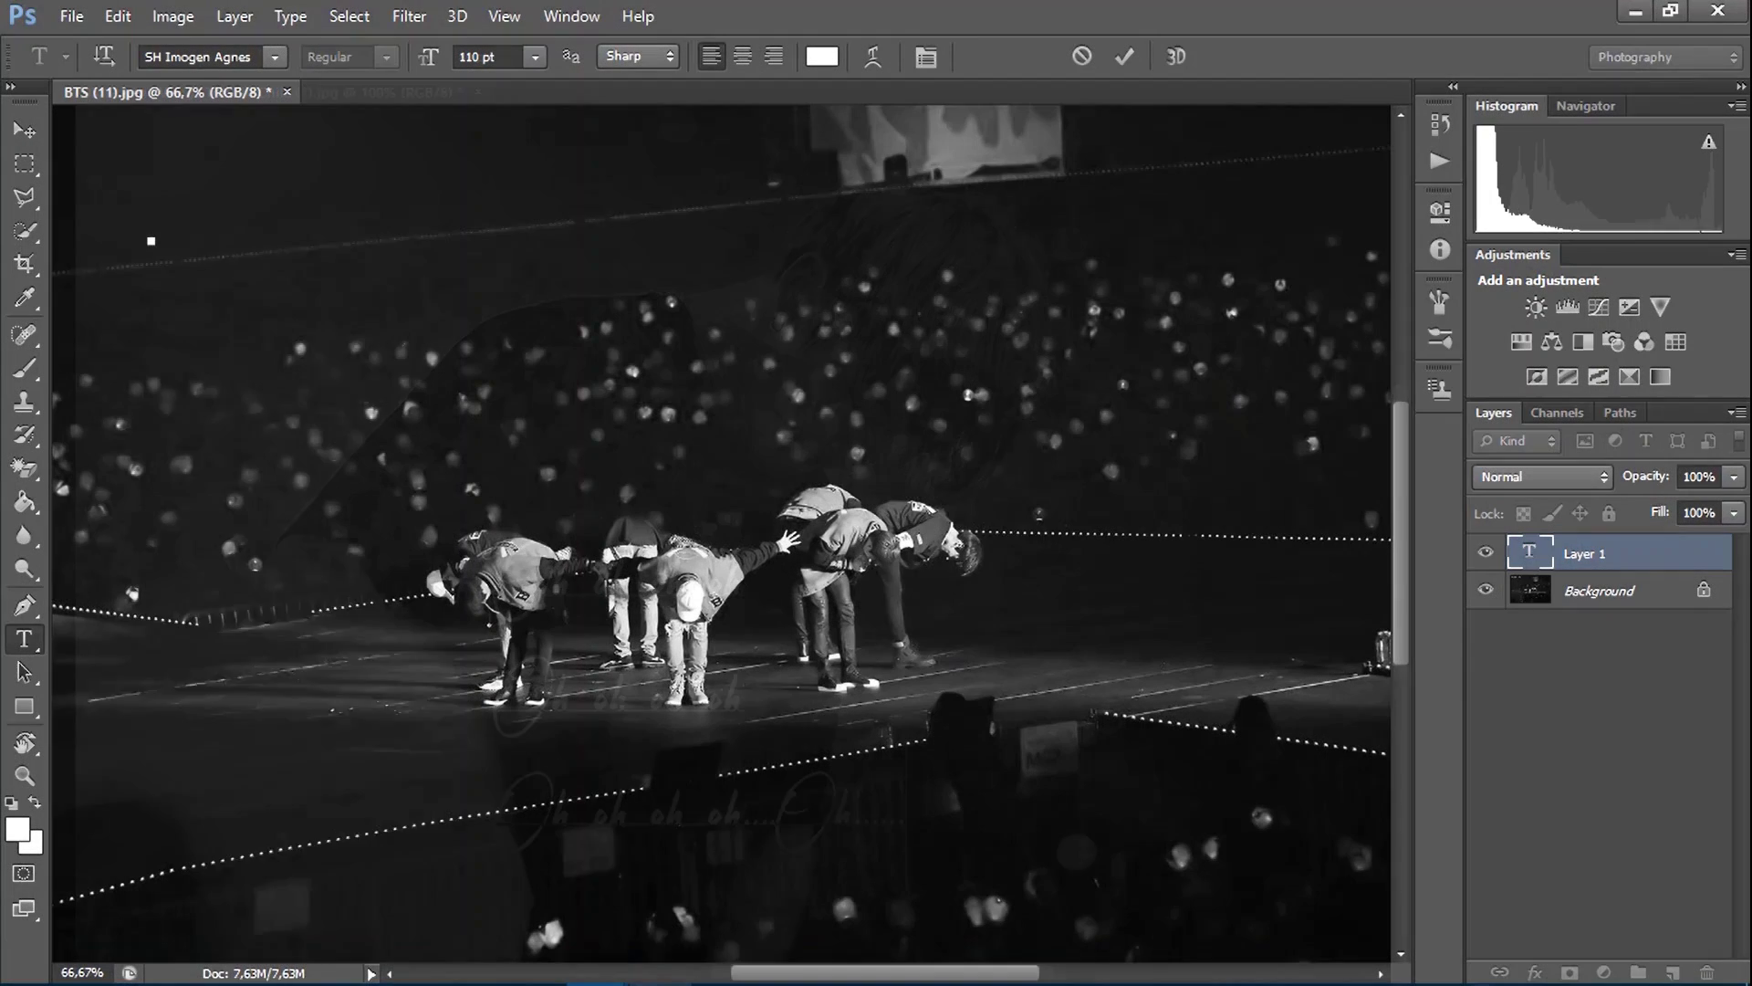
Write the lyric lines "You can you can do anything anything" and "You can do anything" above the group bowing on stage.
type("You can you can do")
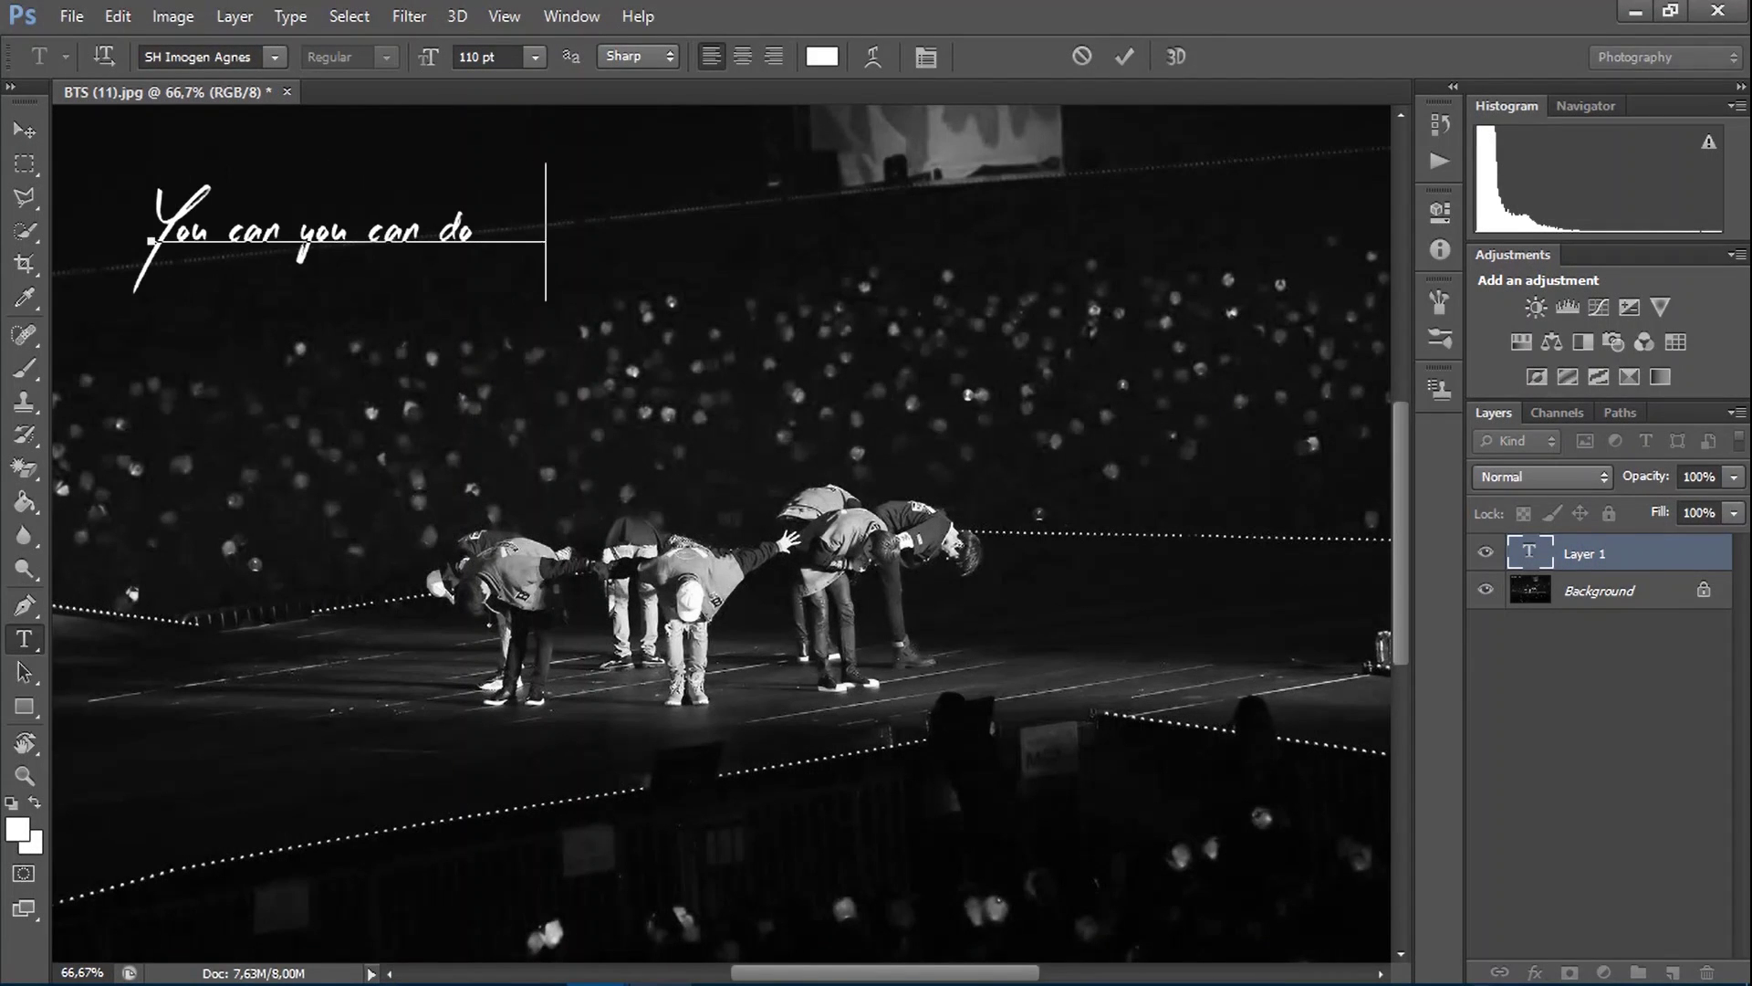
type(" anything anything any")
key("Return")
type("Y")
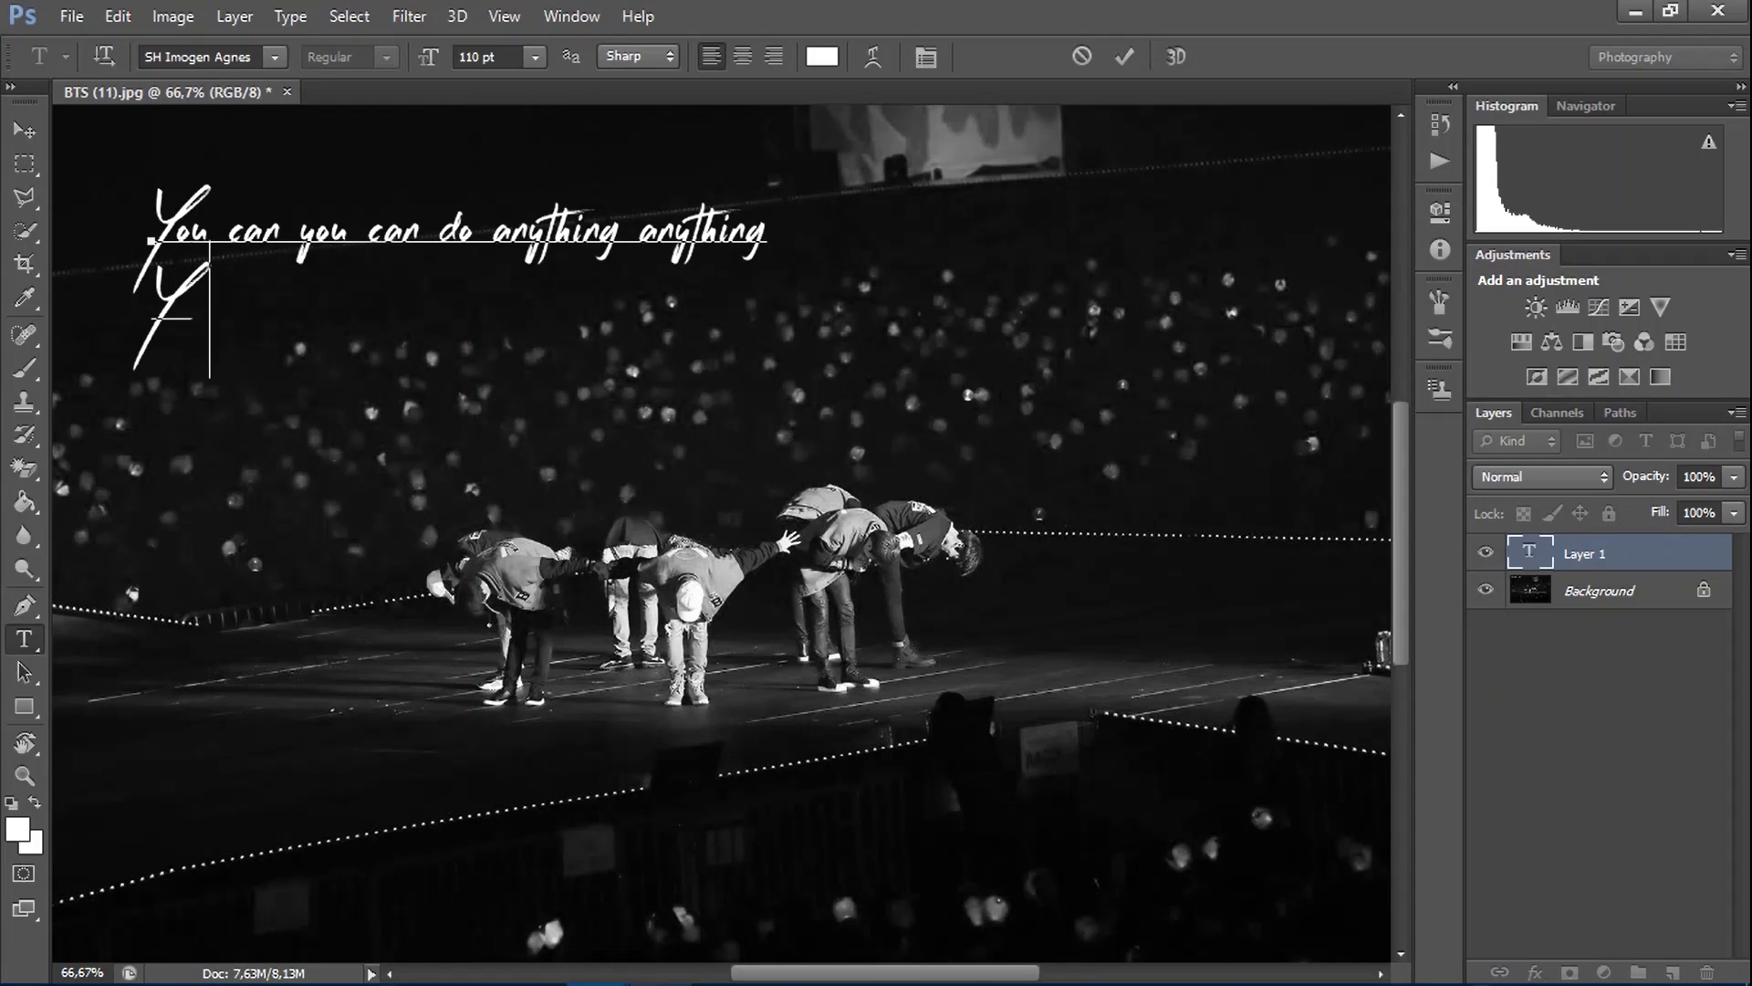
type("ou can  do anything")
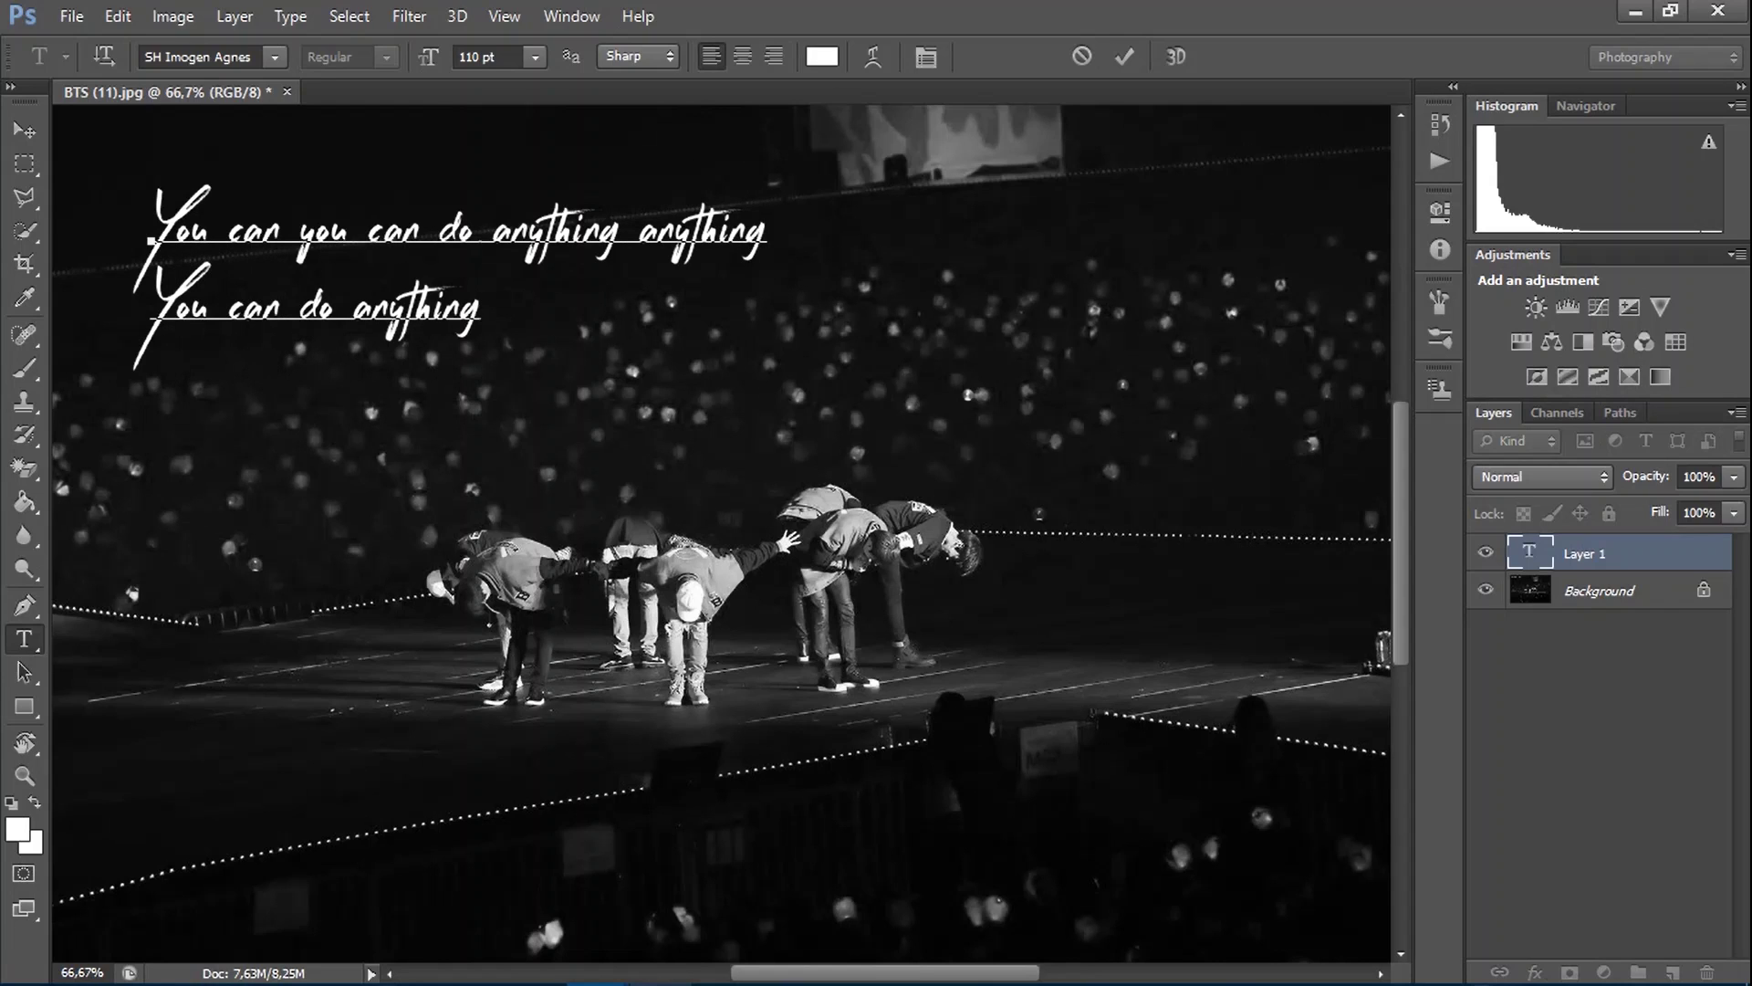
Write the lyric lines "You can you can do anything anything" and "You can...do anything" at 170 pt over the dark suits in the group-hug photo.
left_click(1082, 56)
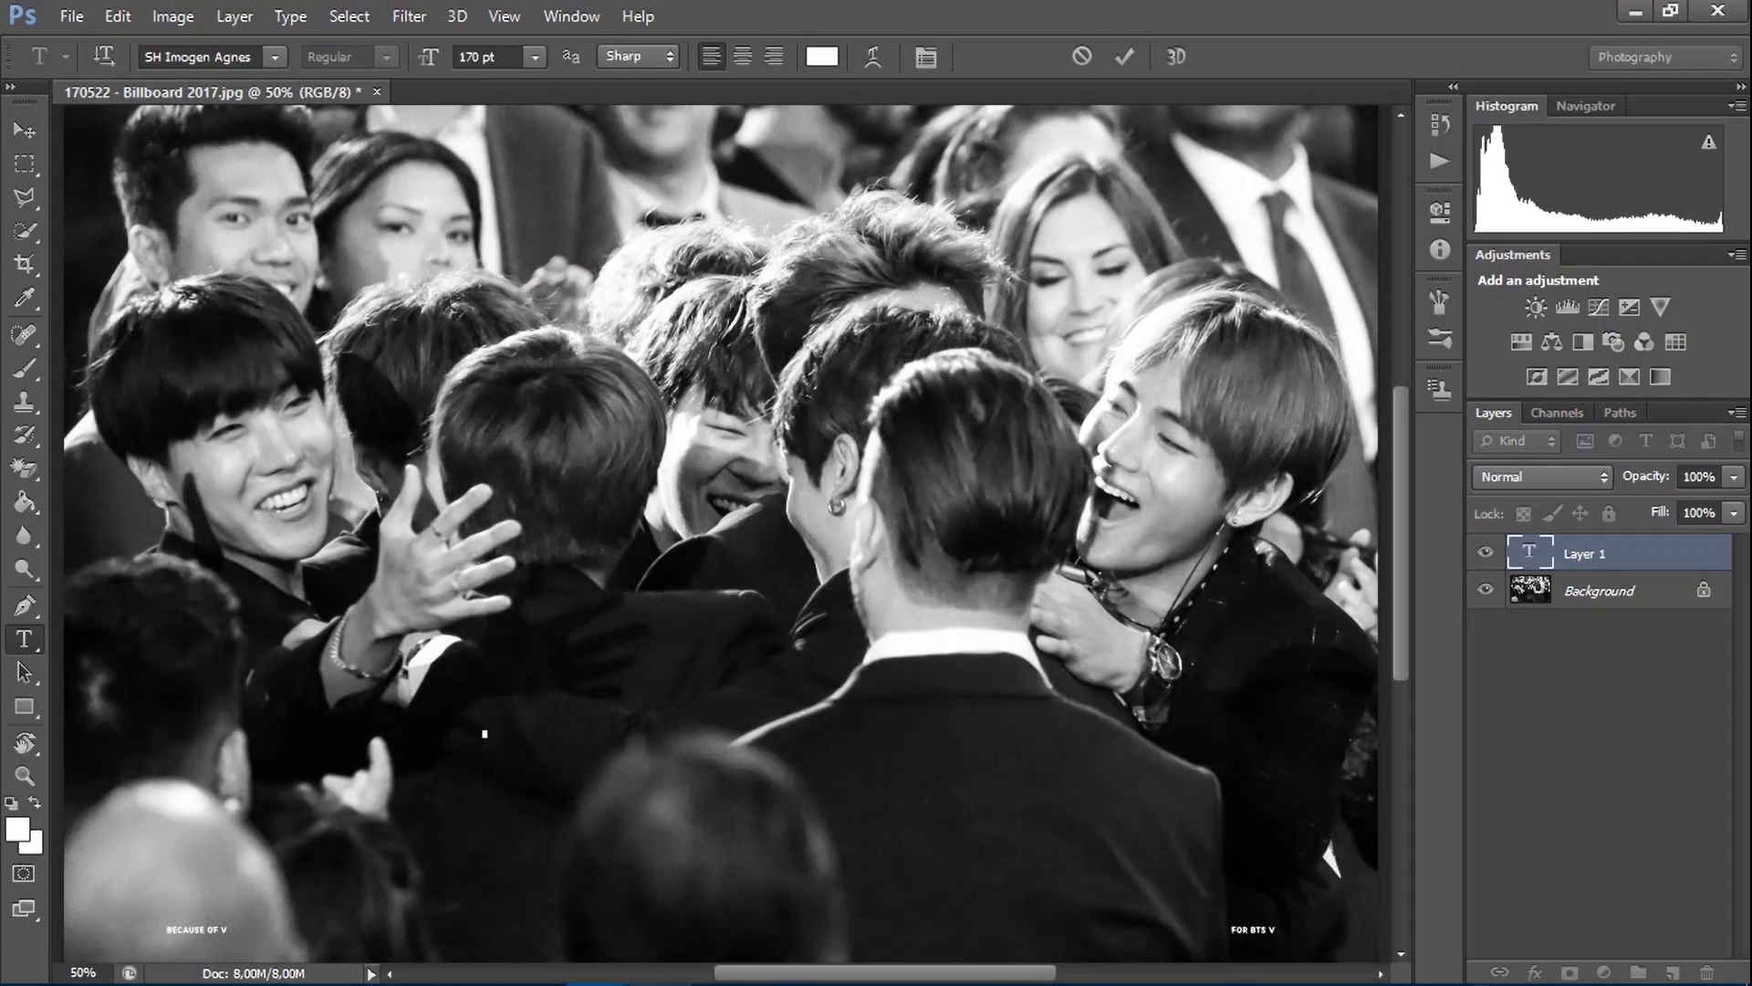
type("You can")
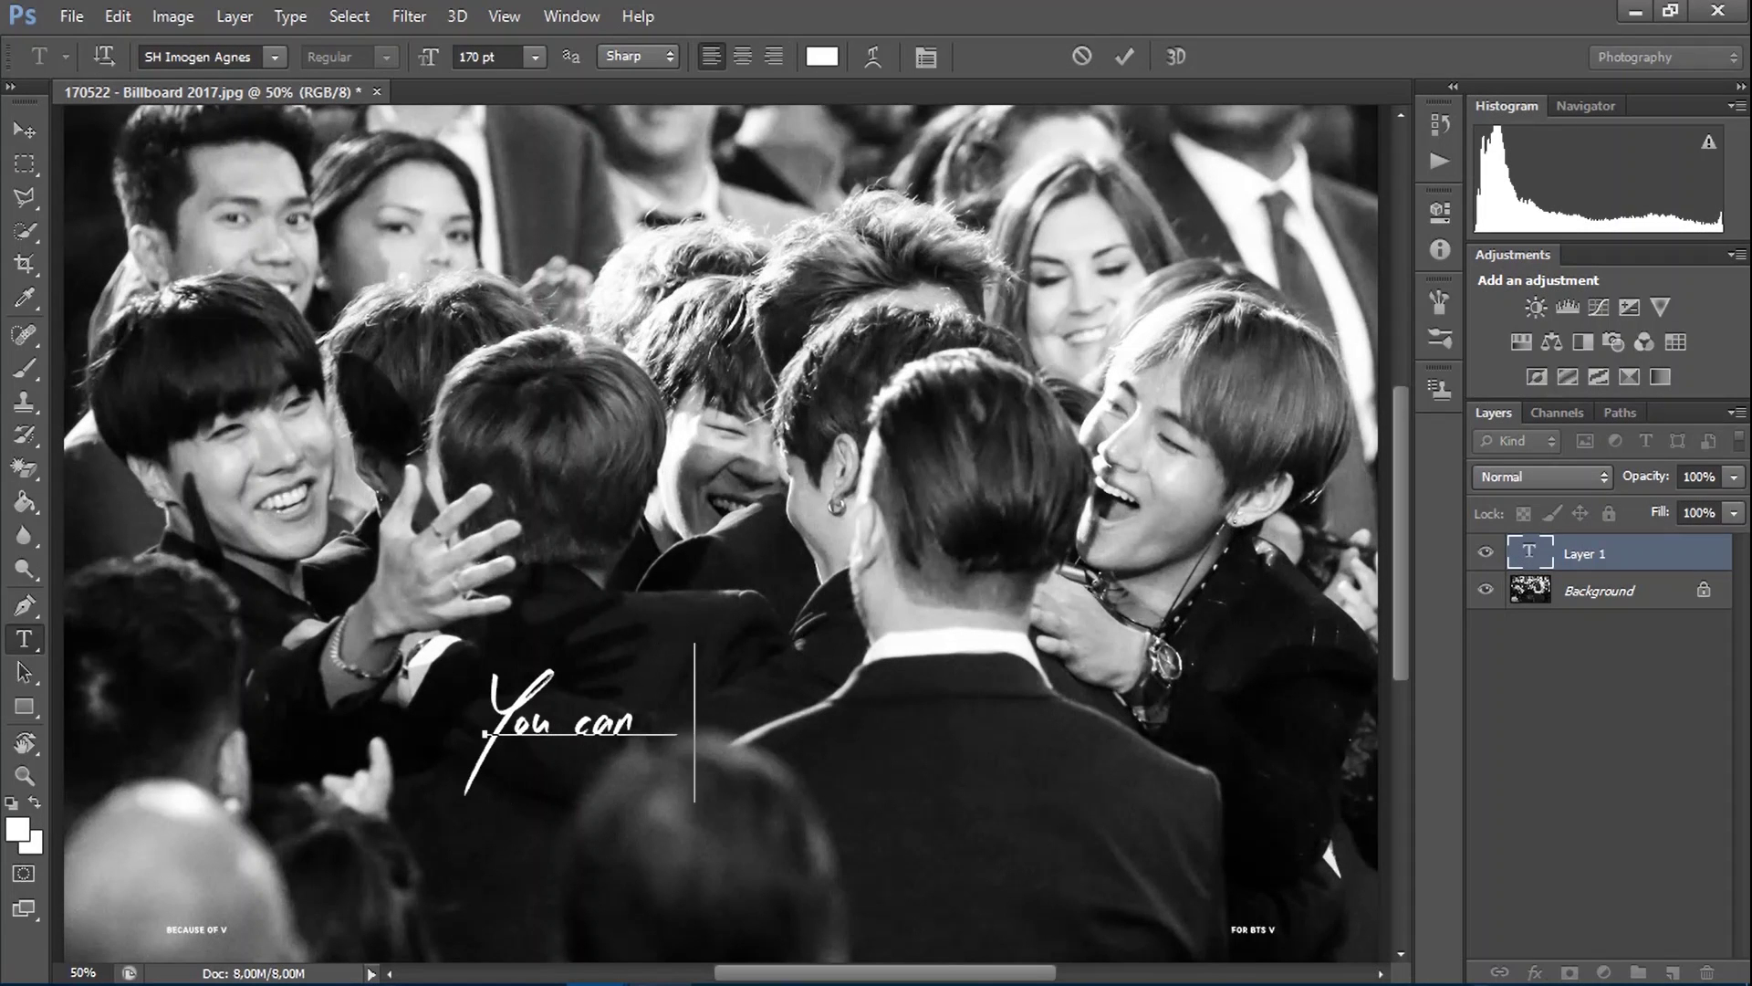
type(" you can do anything anything")
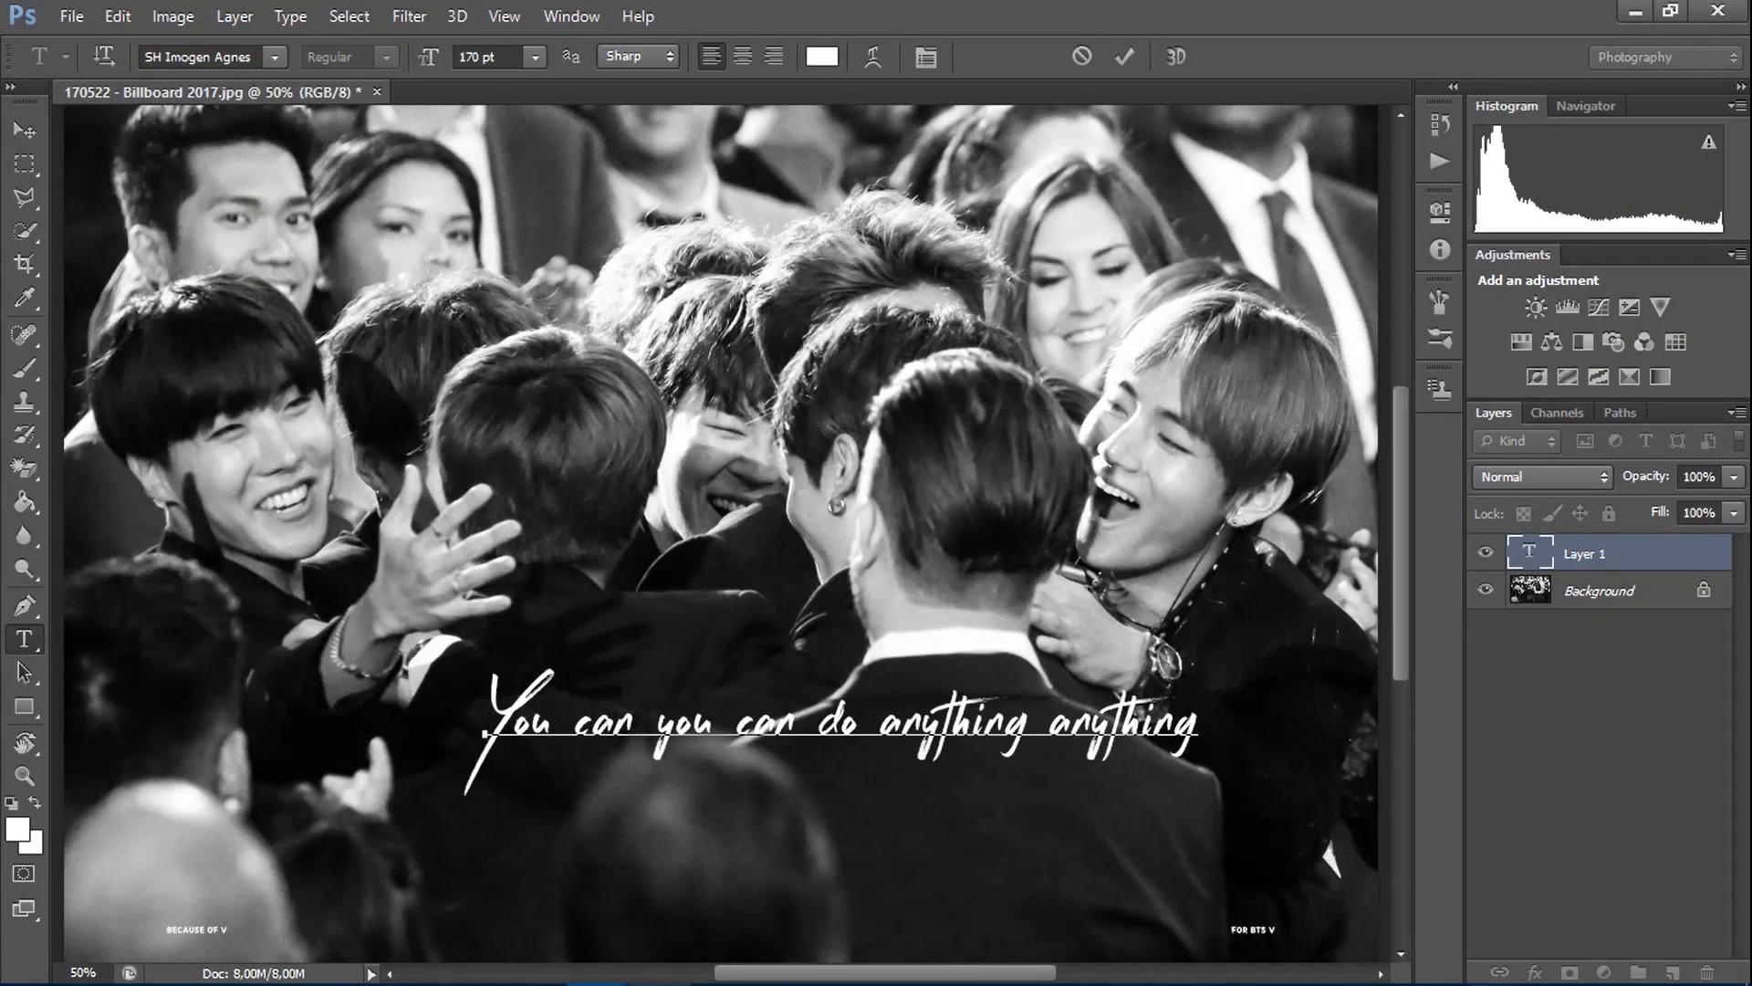
key("Return")
type("You can...do anything")
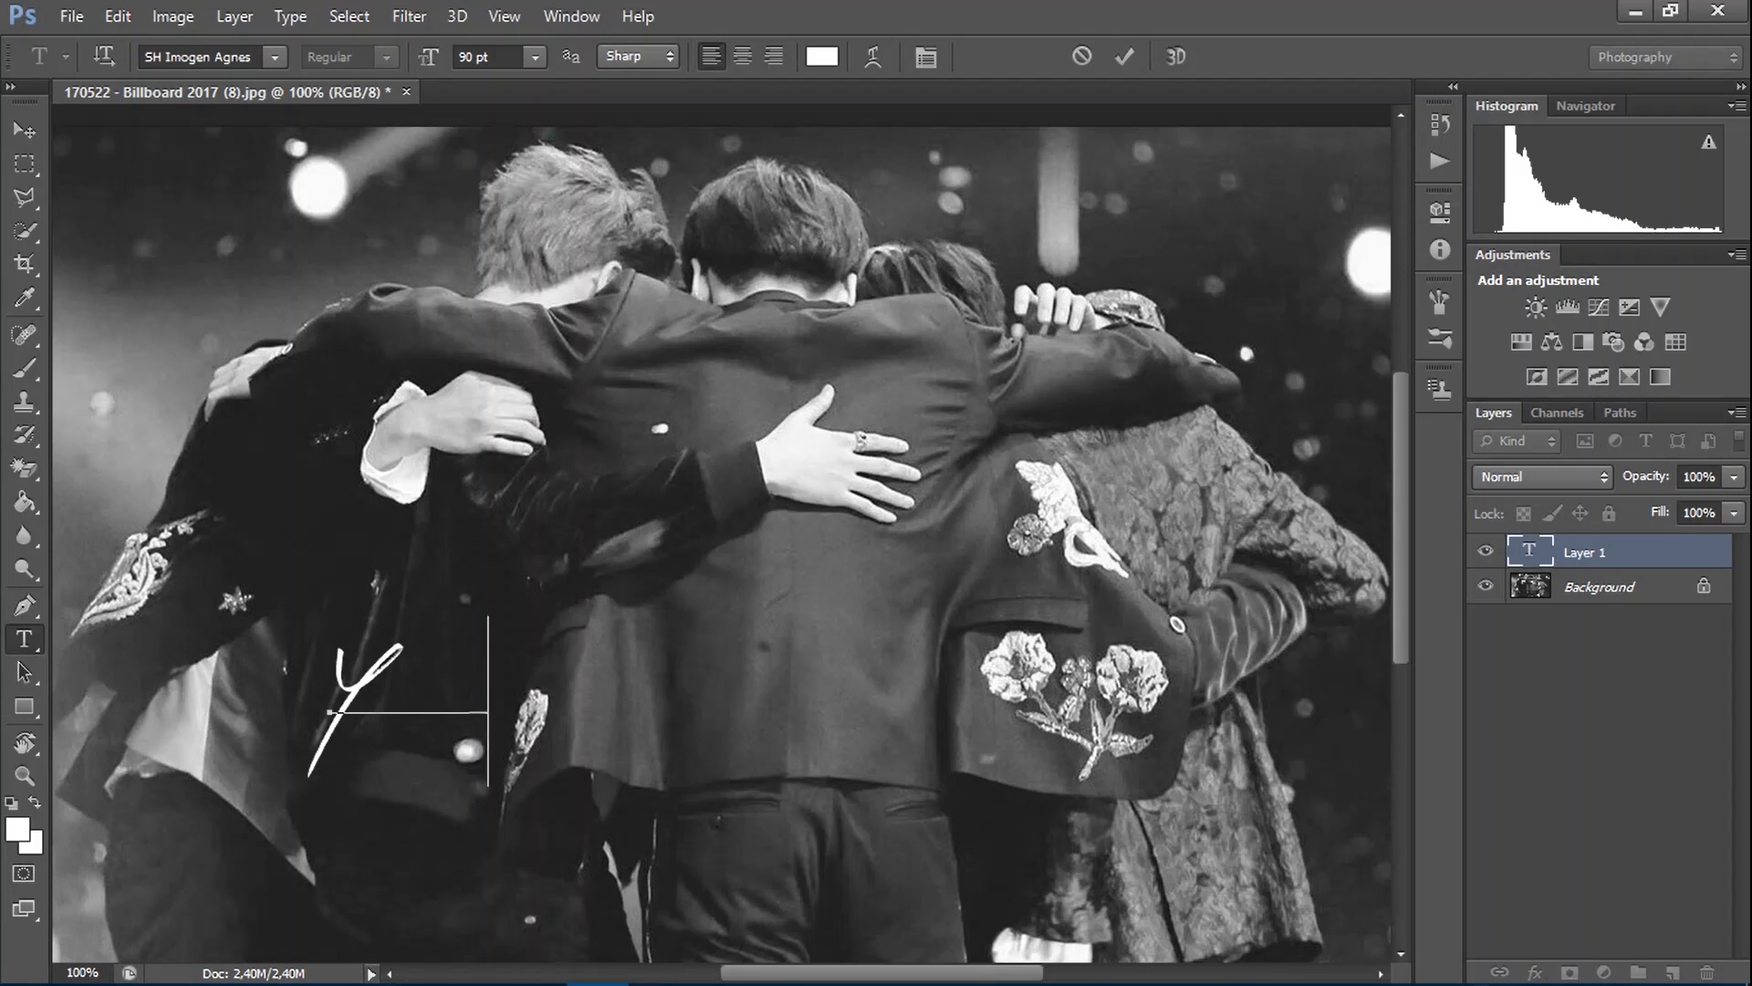
Complete "You can you can do anything anything" across the embracing group's backs and add "You can...do anything" on a second line.
type("ou can you can")
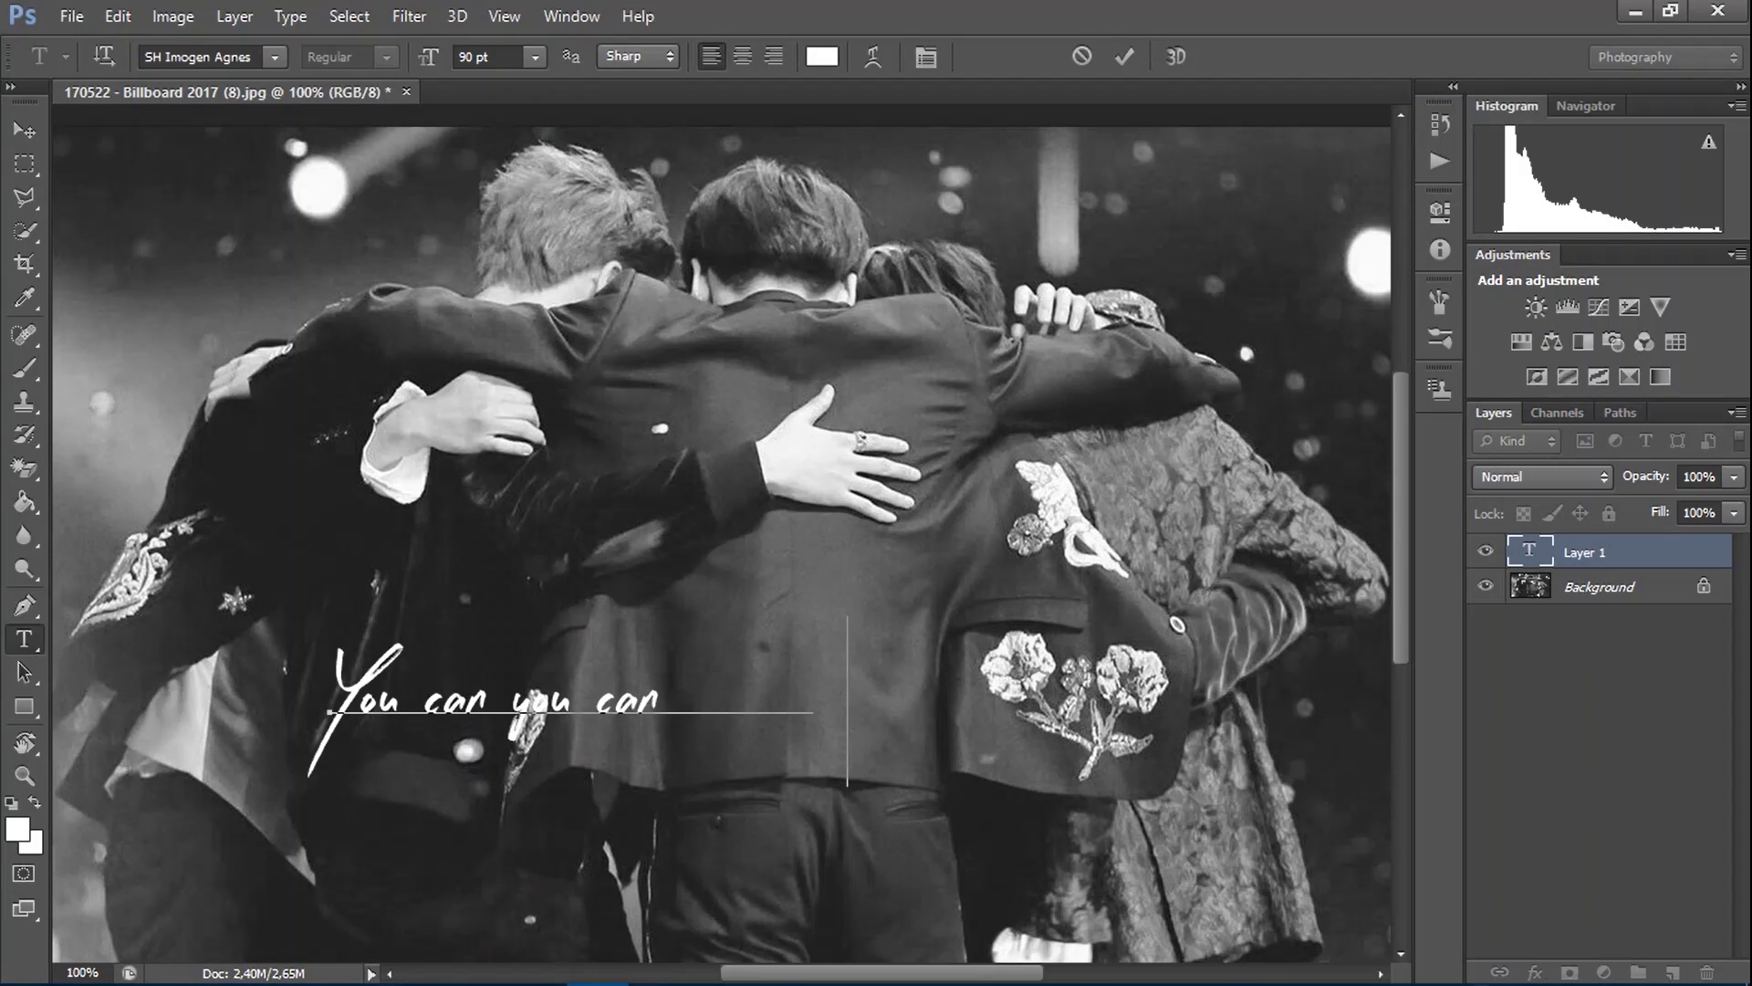
type(" do anything anything")
key("Return")
type("You can...")
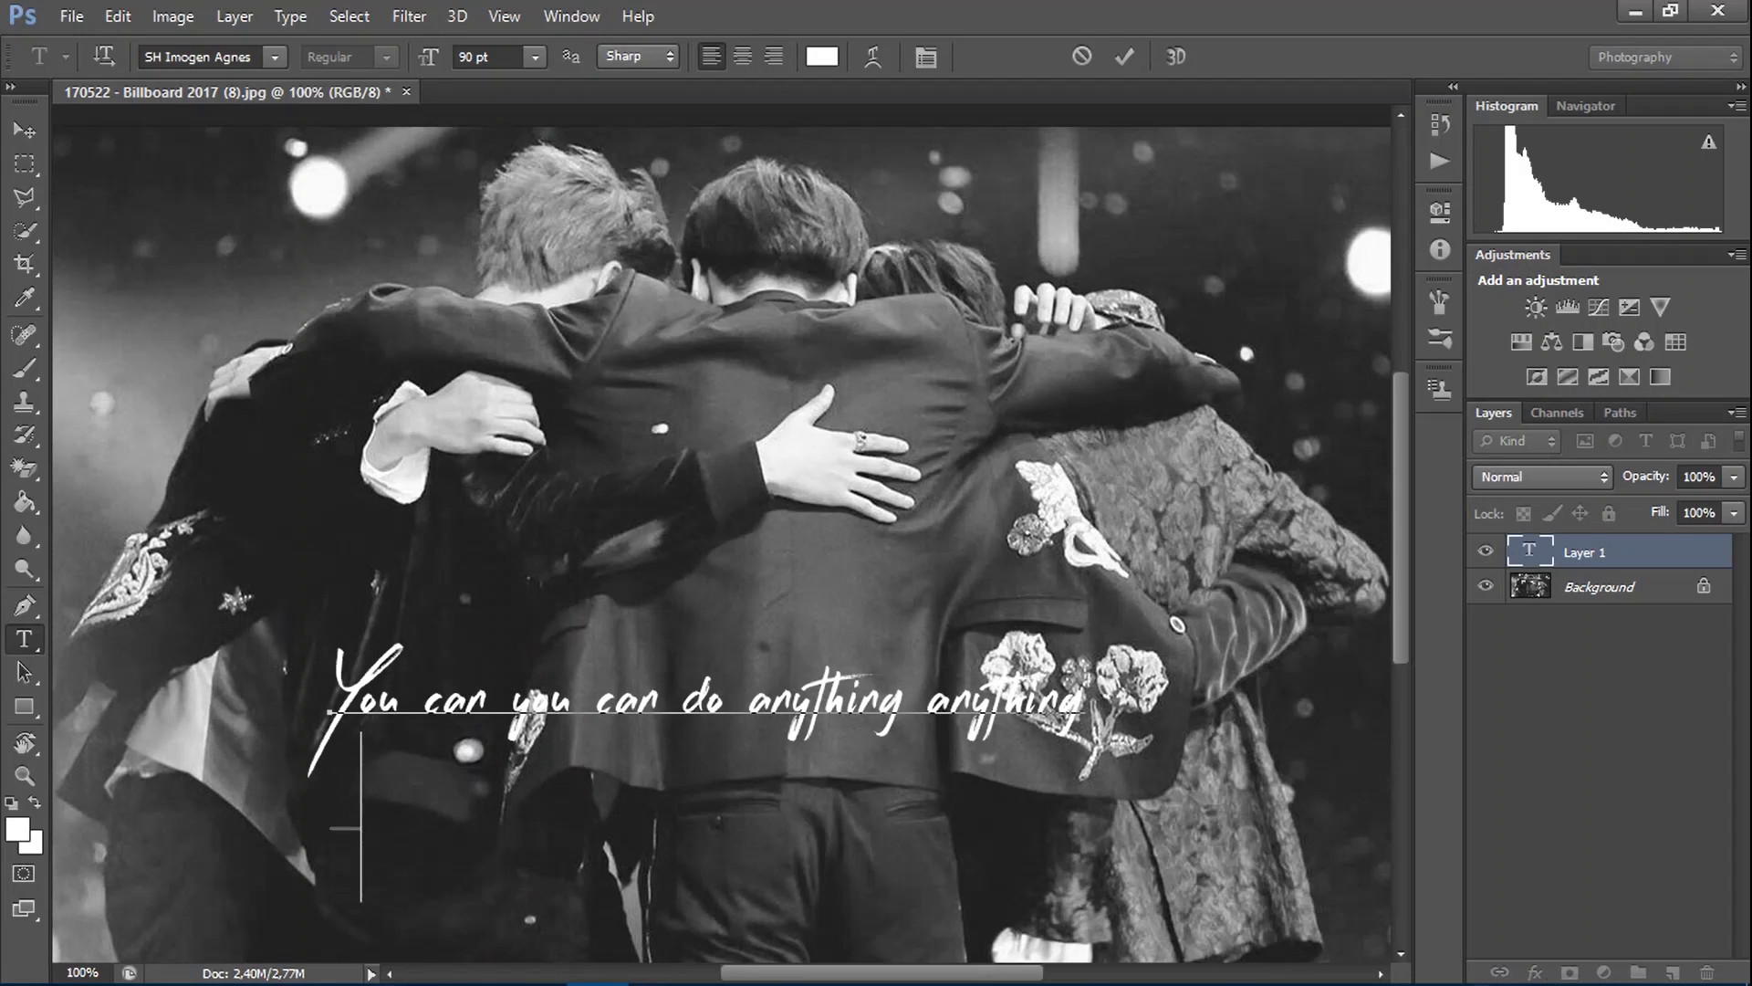
type("do anything")
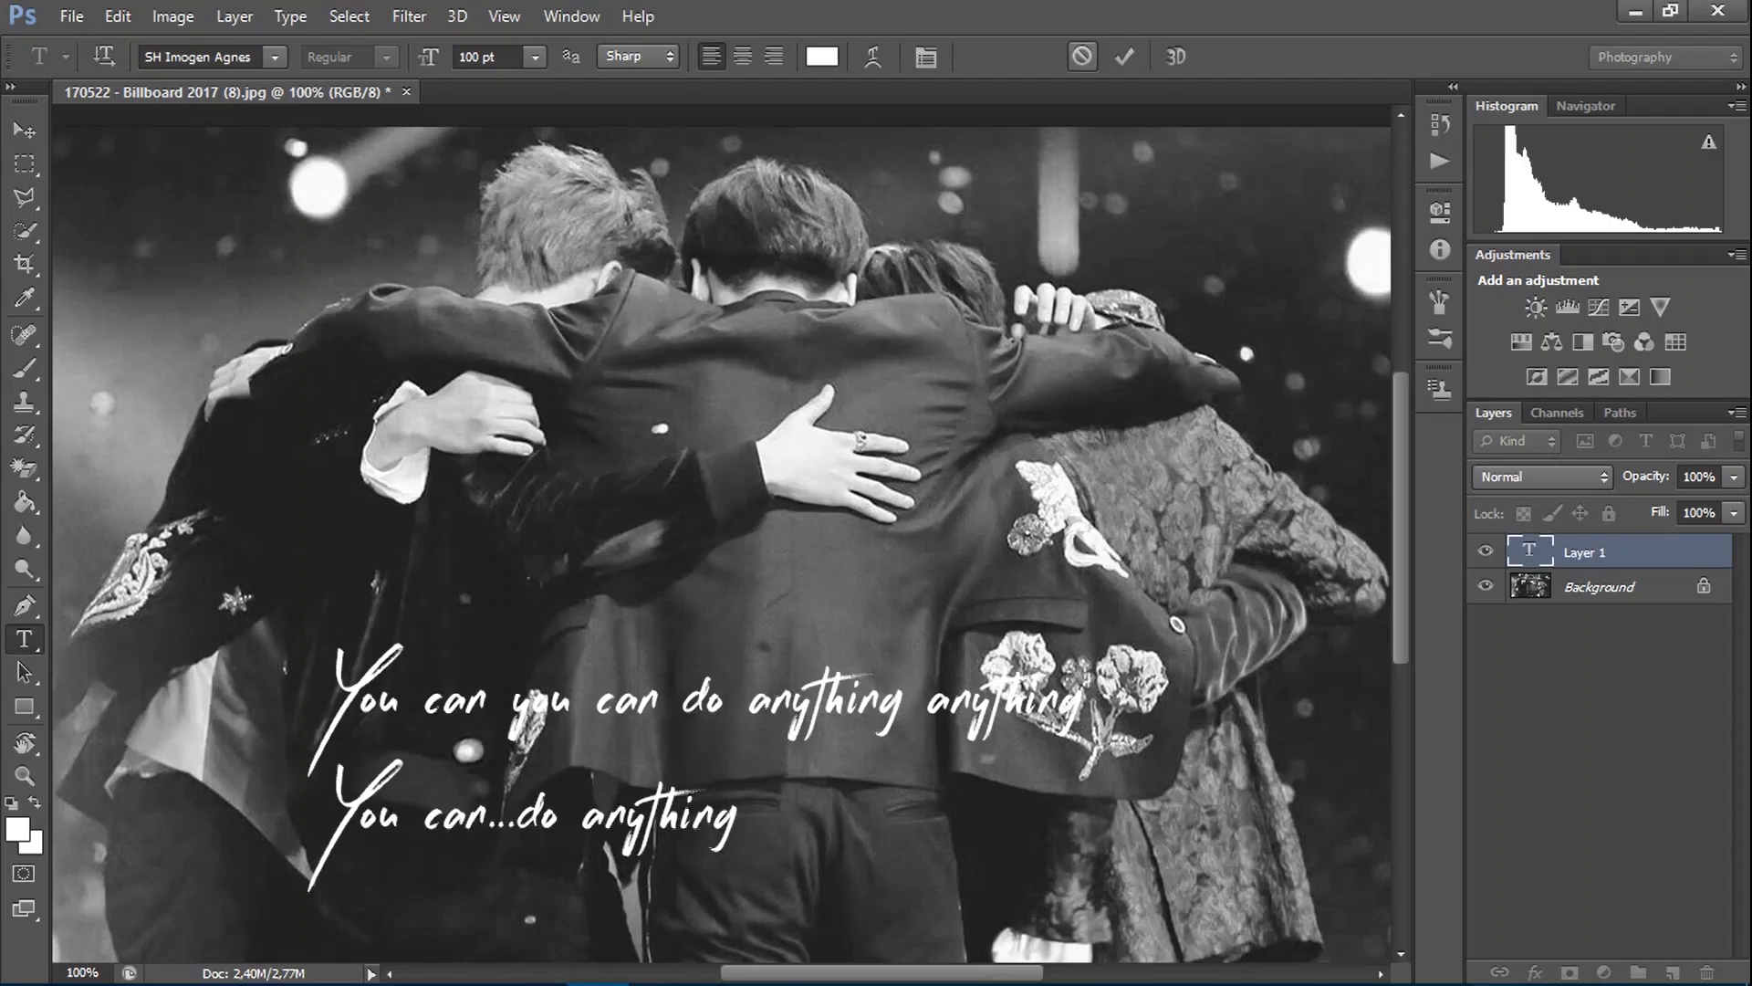
Complete "You can you can do anything anything" across the lower part of the birthday cake photo and add the line "You can...do anything".
type("you c")
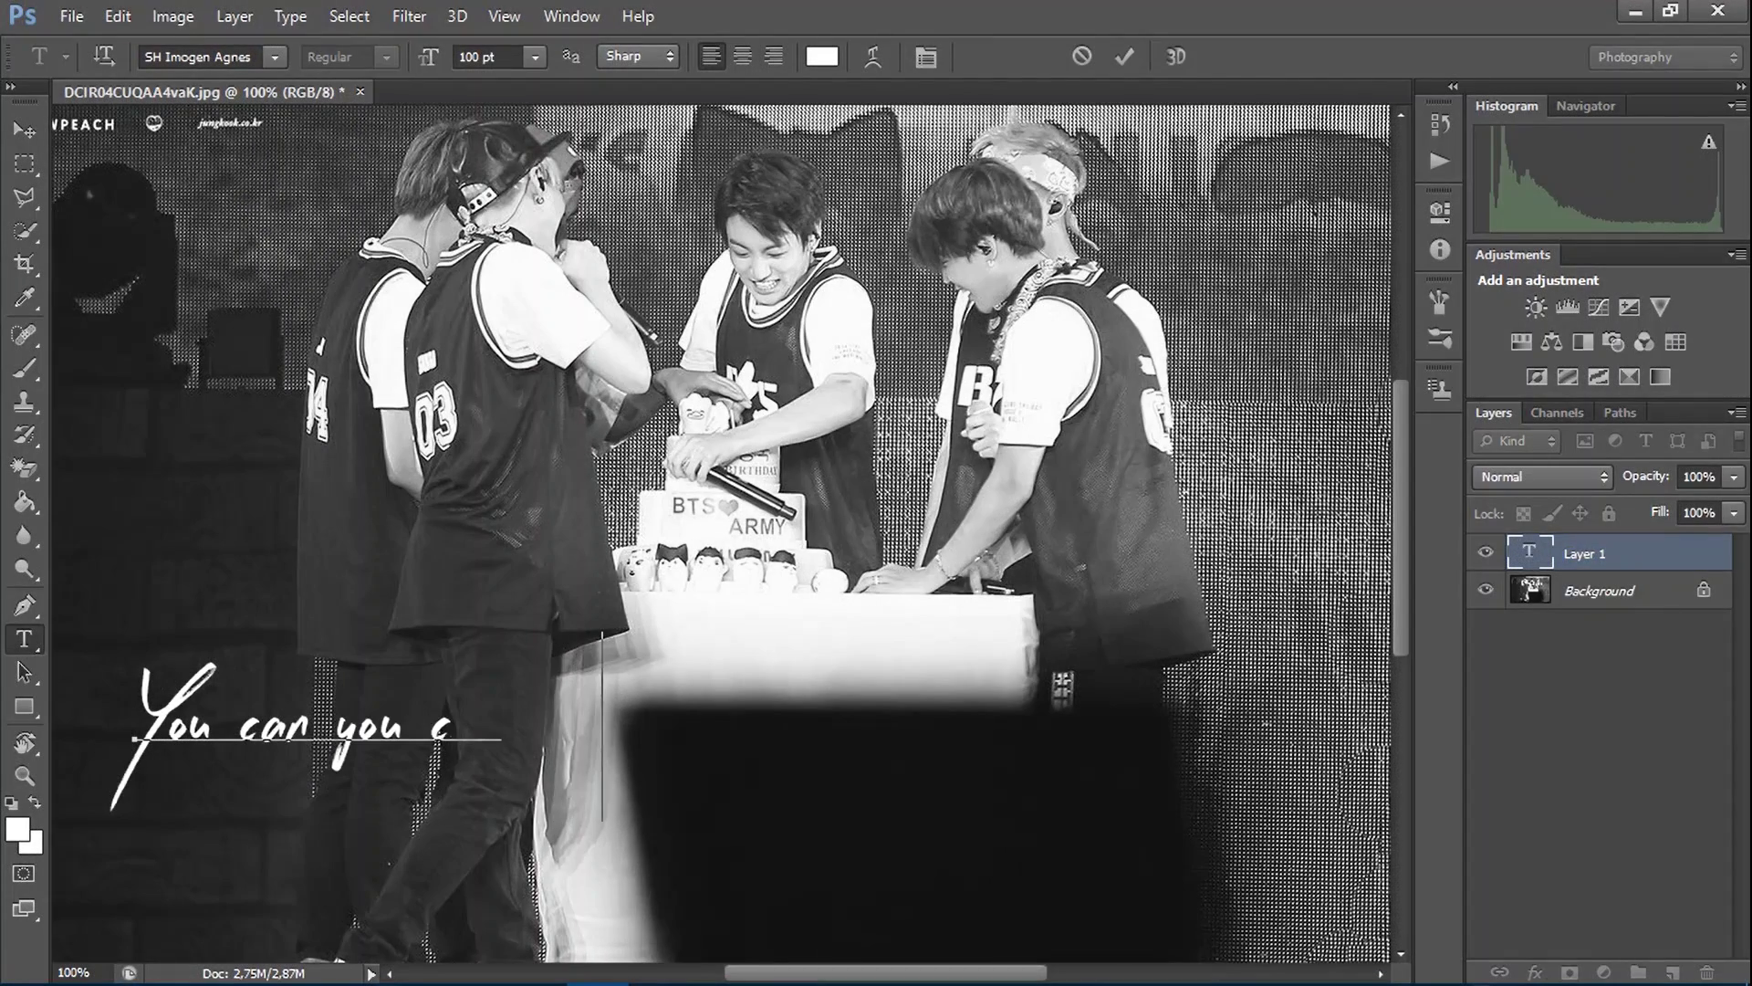
type("an do anything anything")
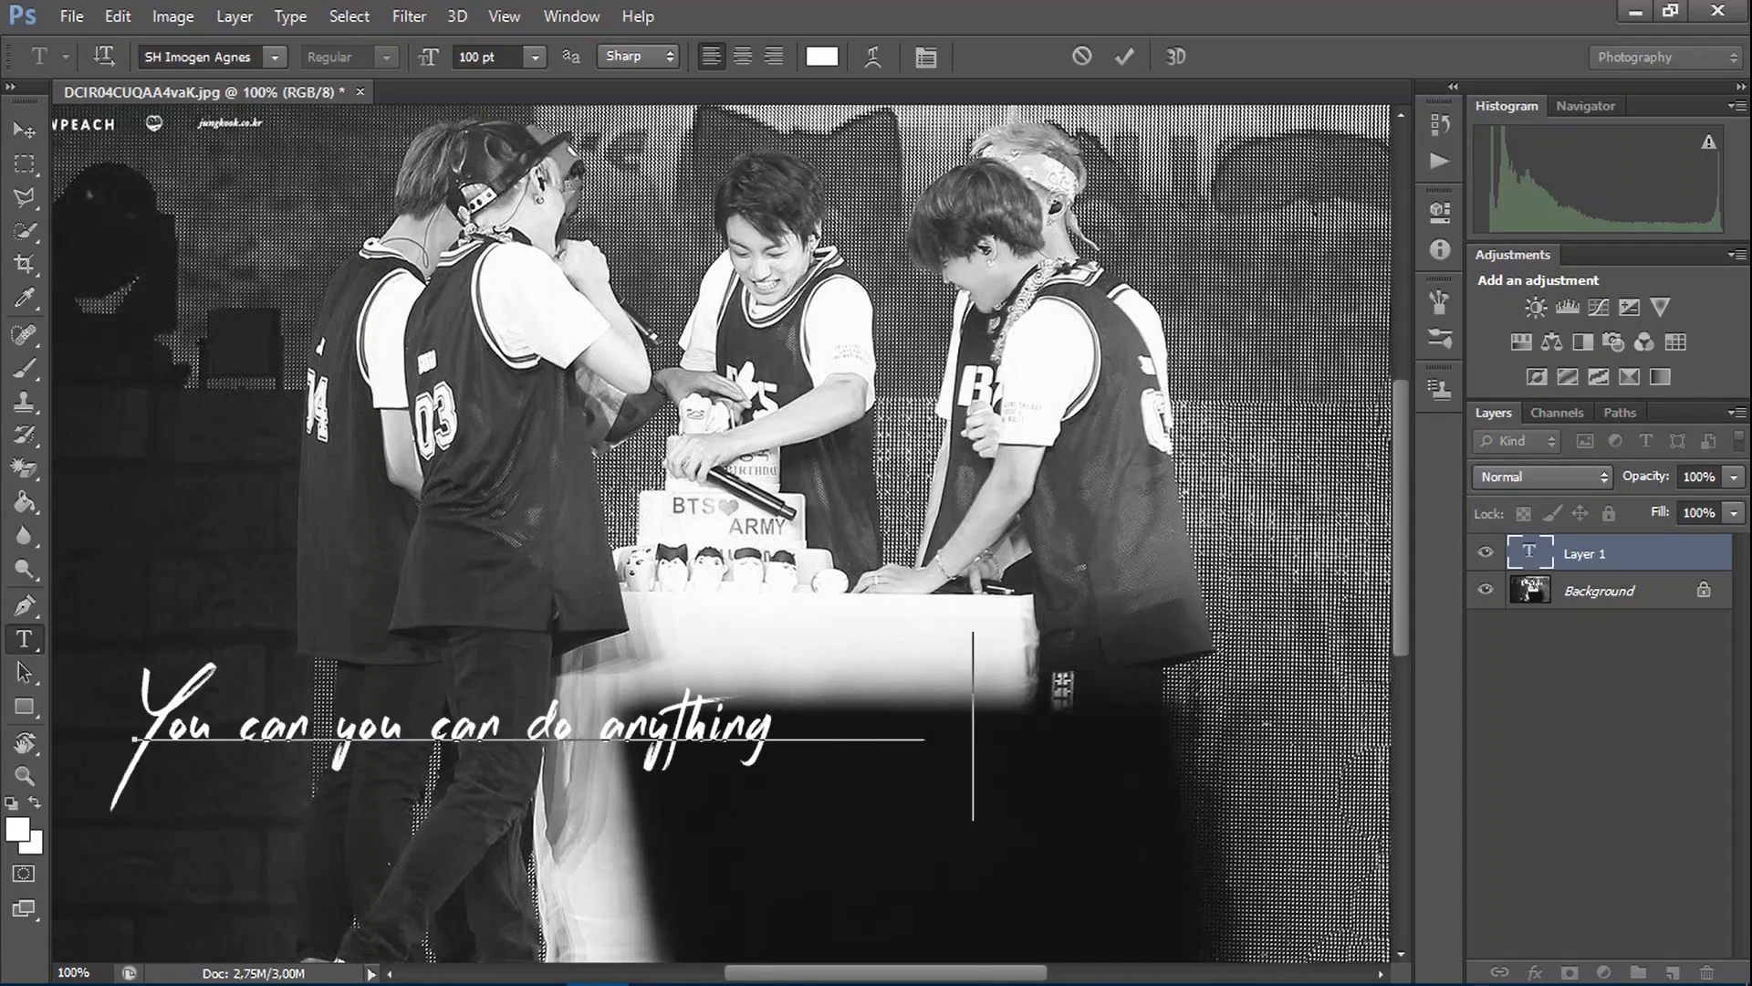
key("Return")
type("You can...do anything")
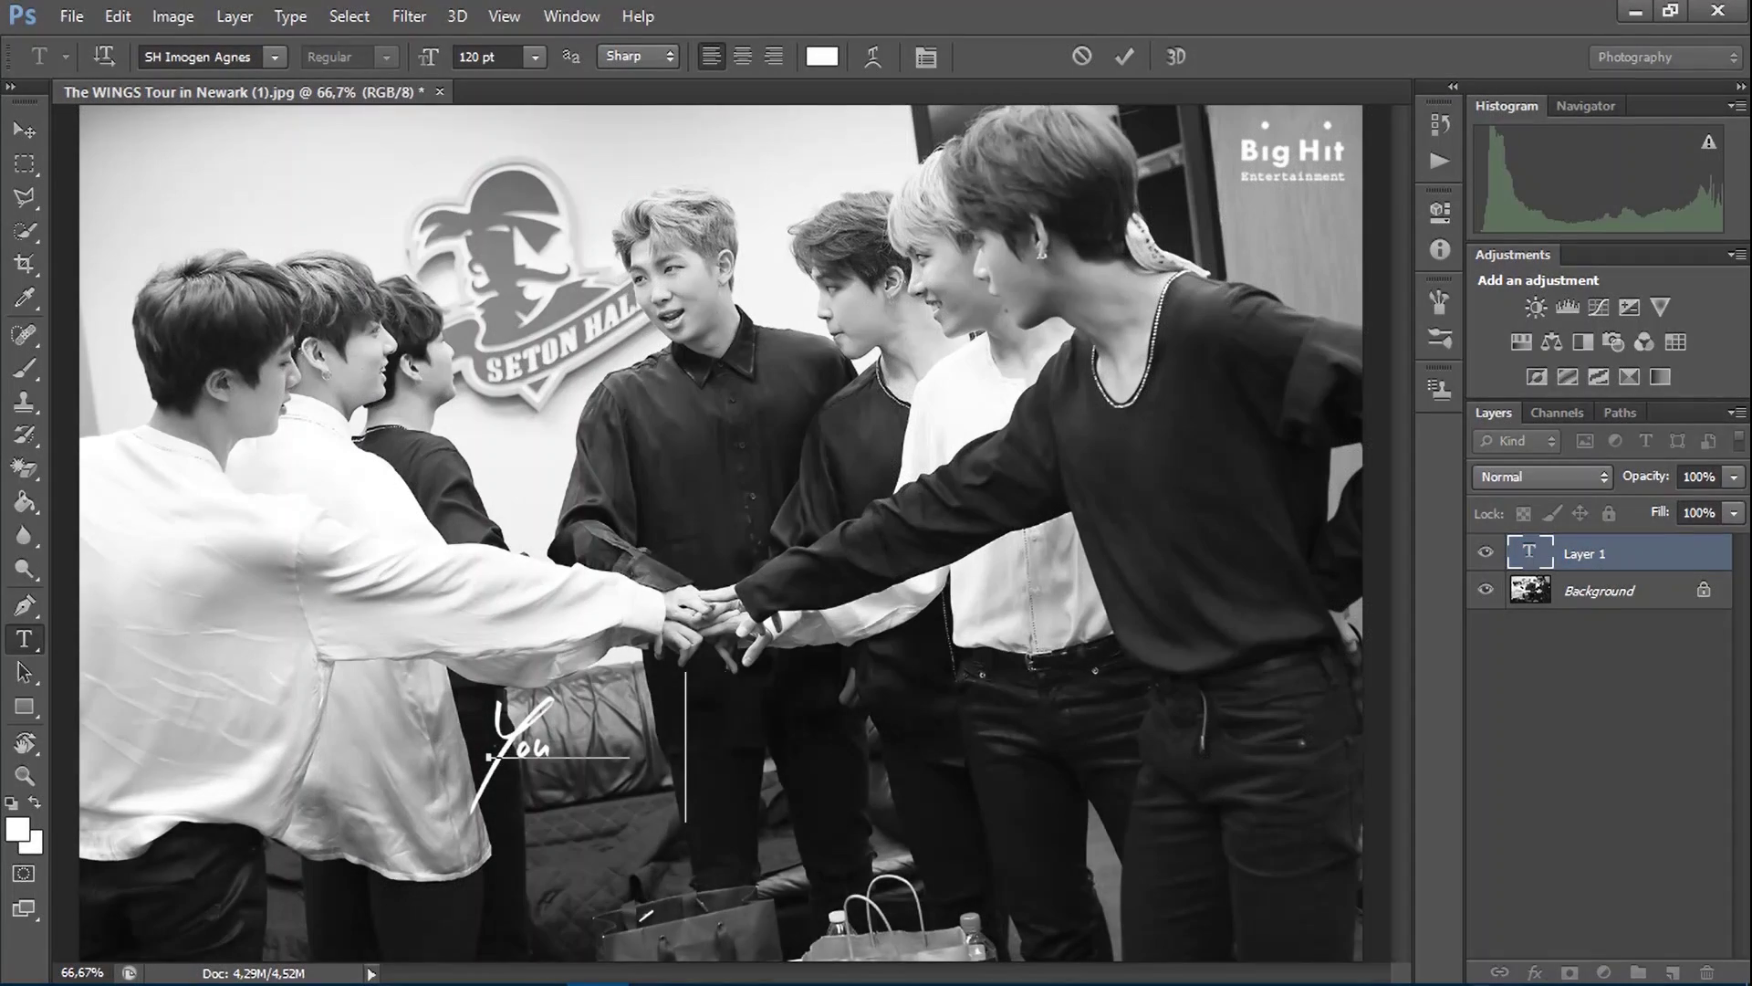
Write "You can you can do anything" and a second line "You can...do anything" below the joined hands in the backstage photo.
type("can you can do")
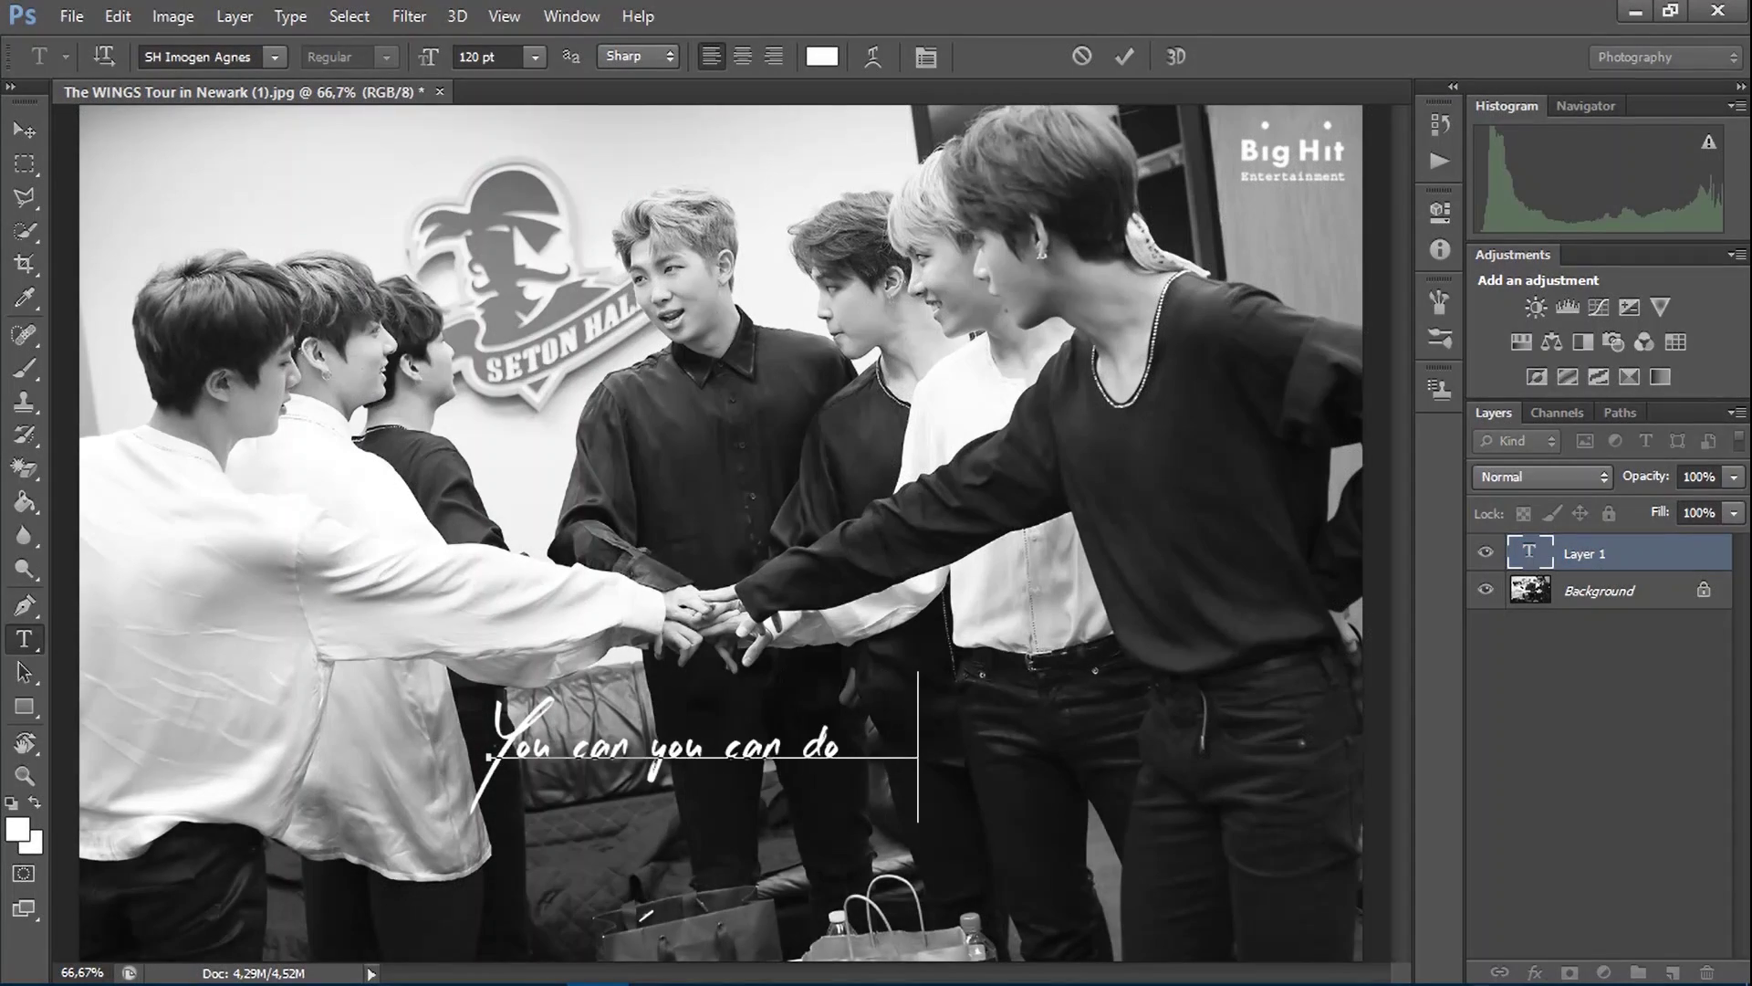
type(" anything")
key("Return")
type("You can...")
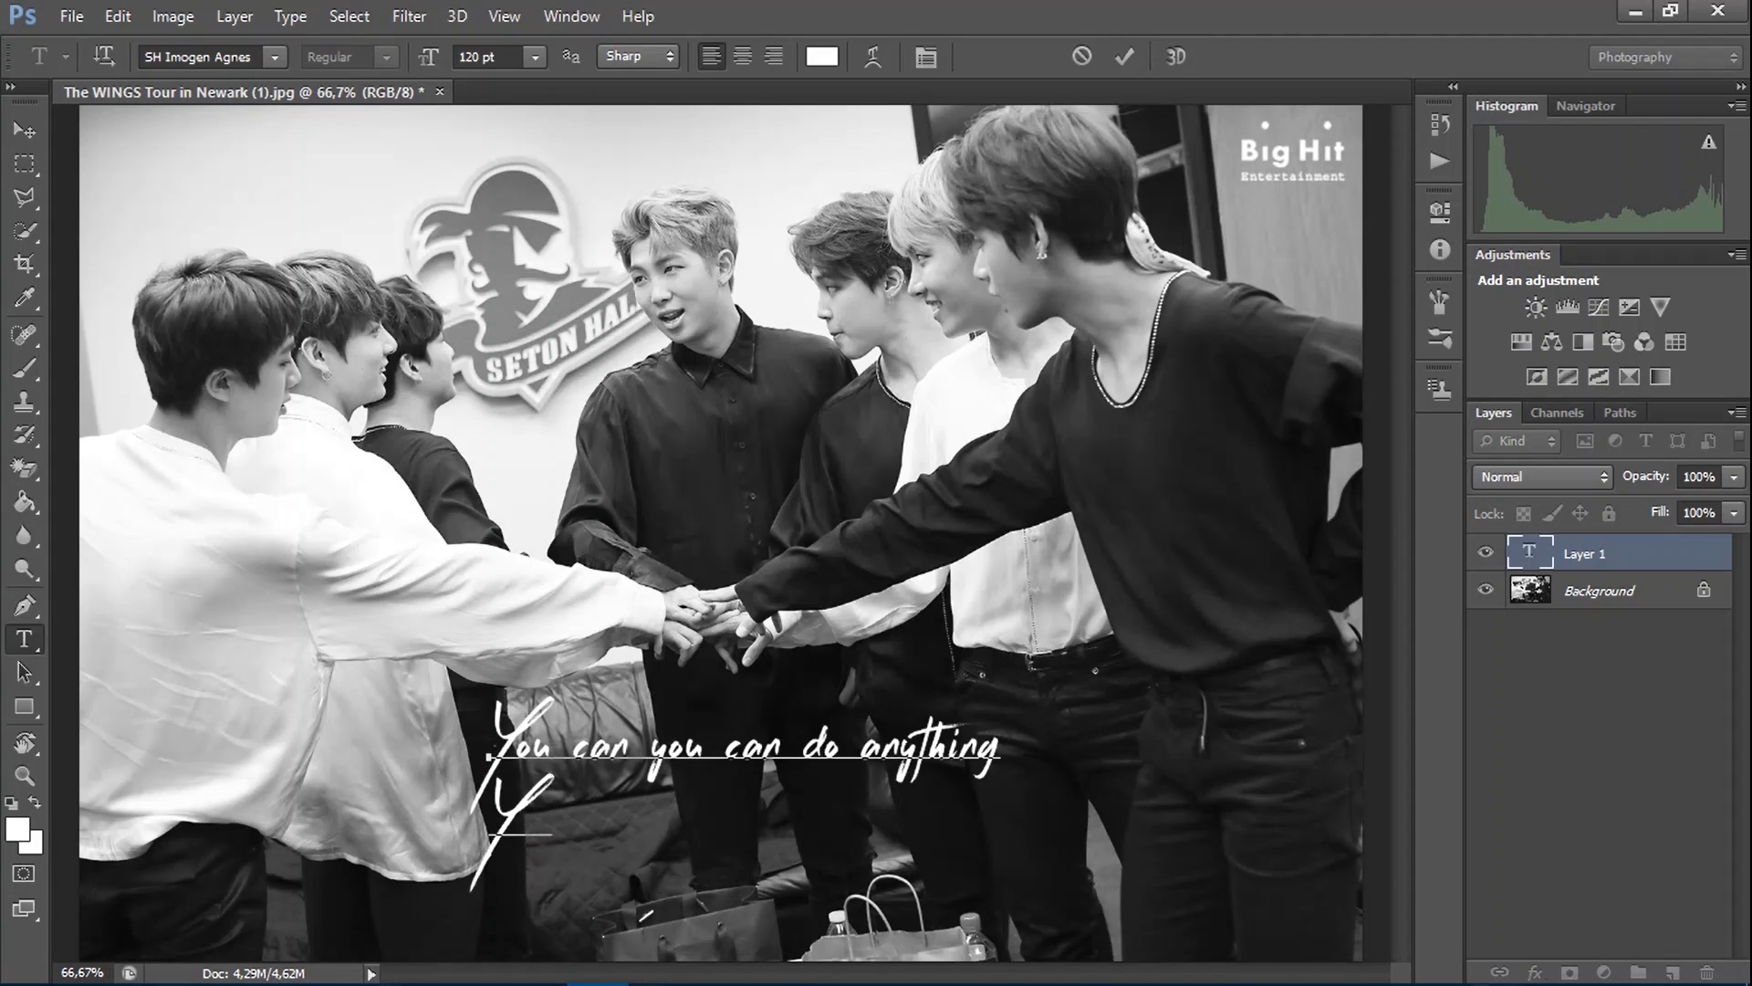
type("do anything")
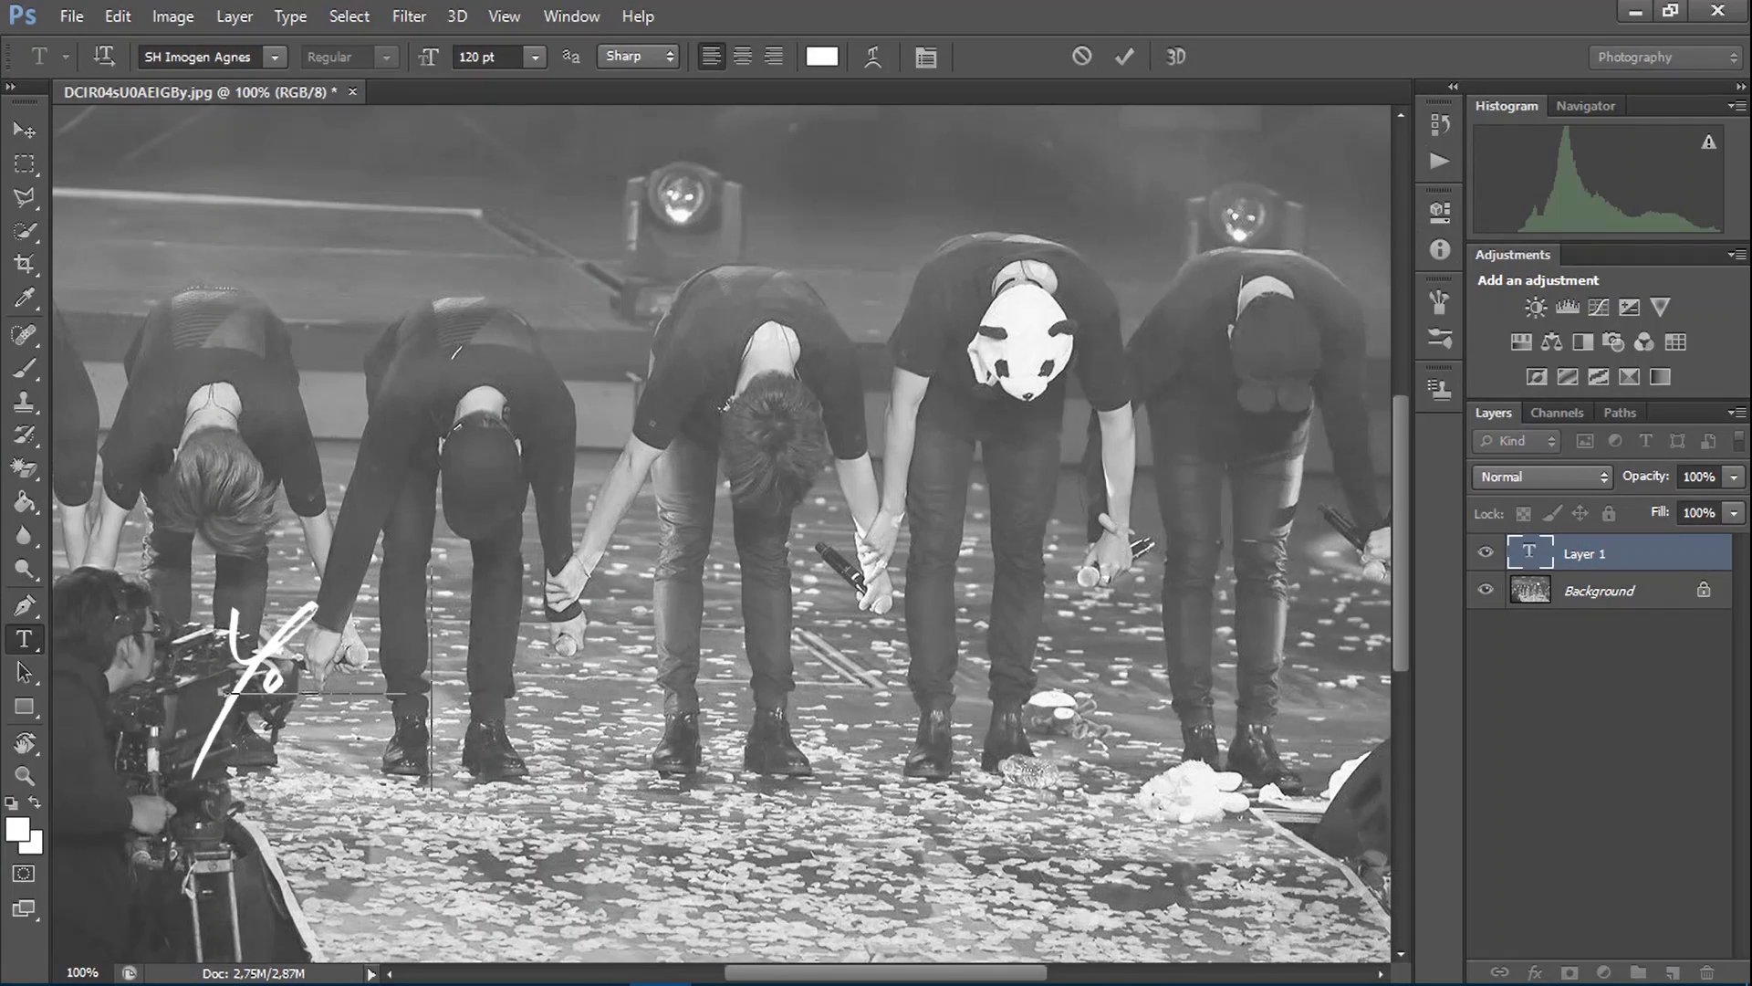
Complete "You can you can do anything anything" over the bowing group's legs on the confetti stage and add "You can...do anything" below.
type("an you can do")
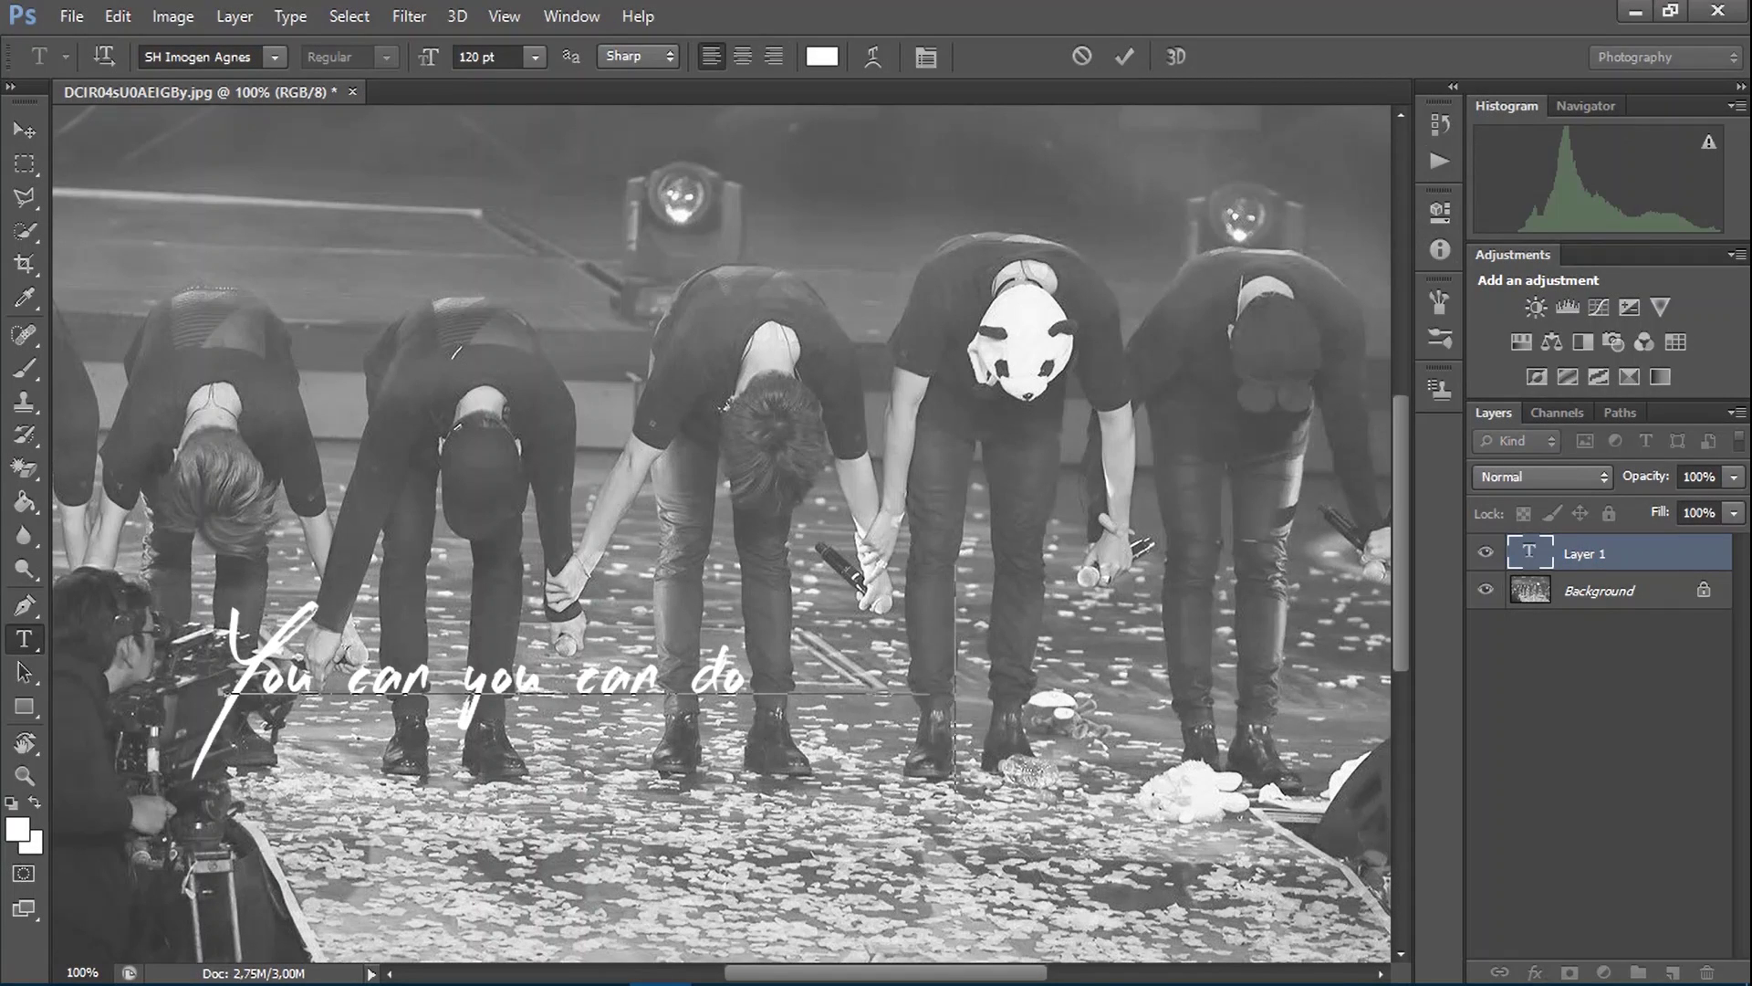
type(" anything anything any")
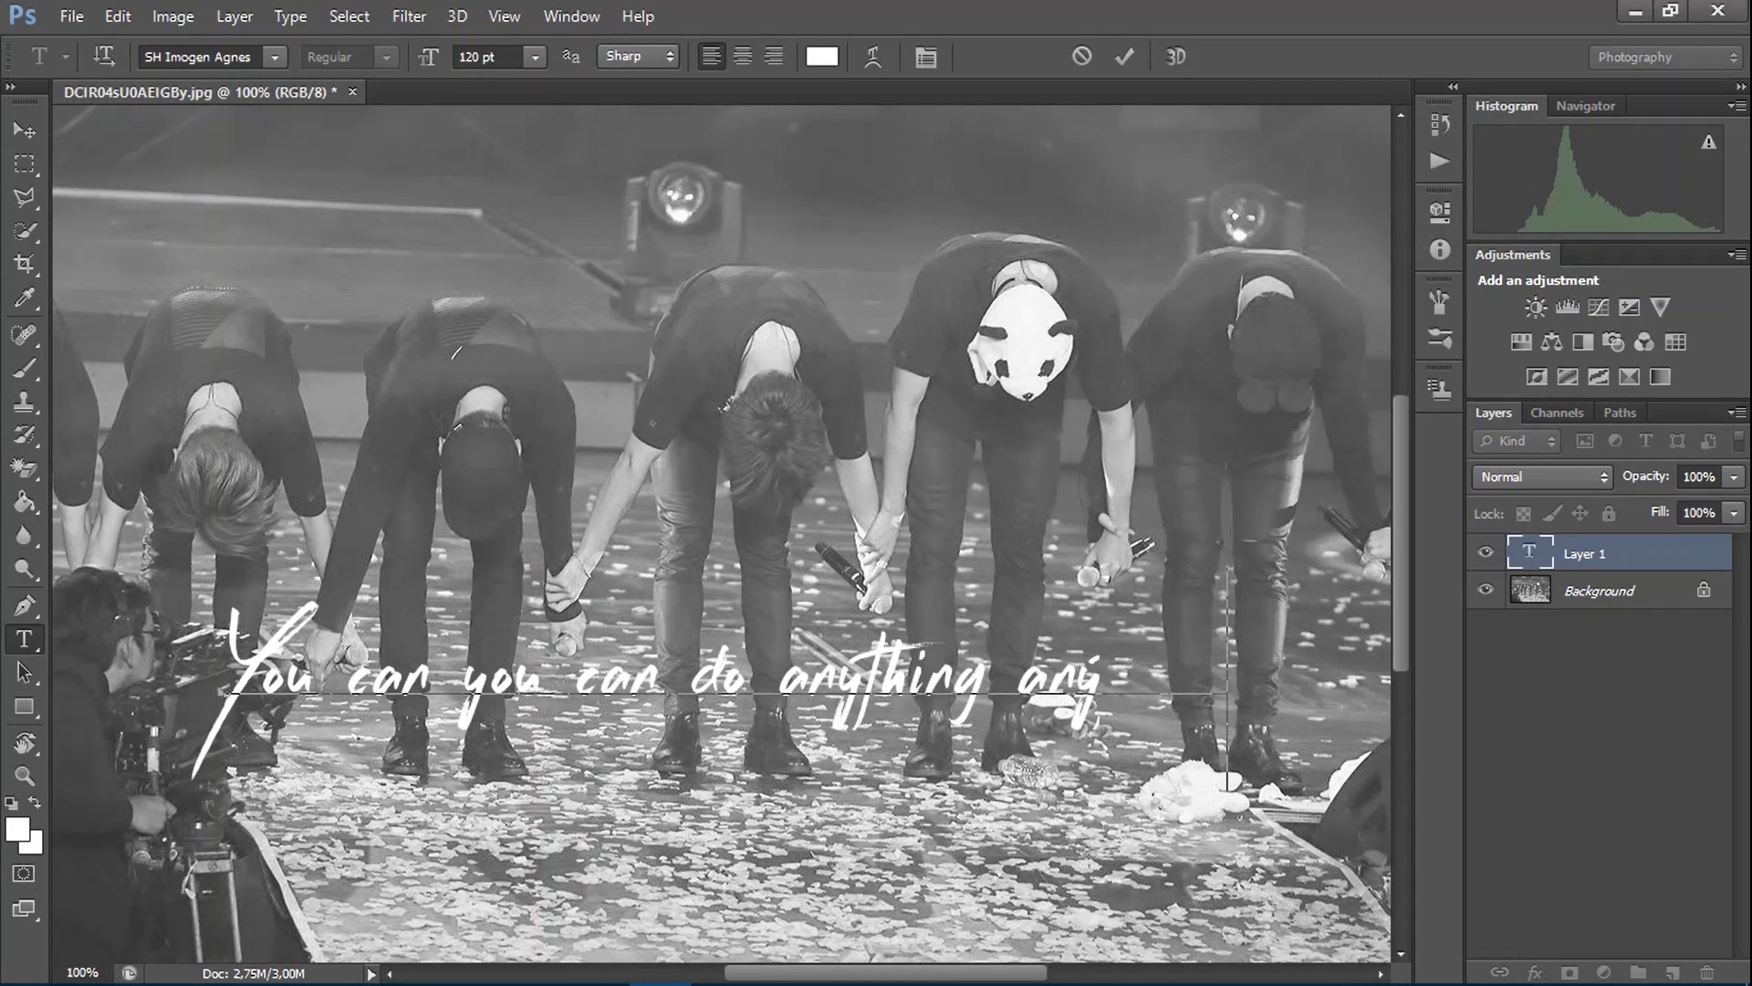
type("You can.")
type("...do any thing")
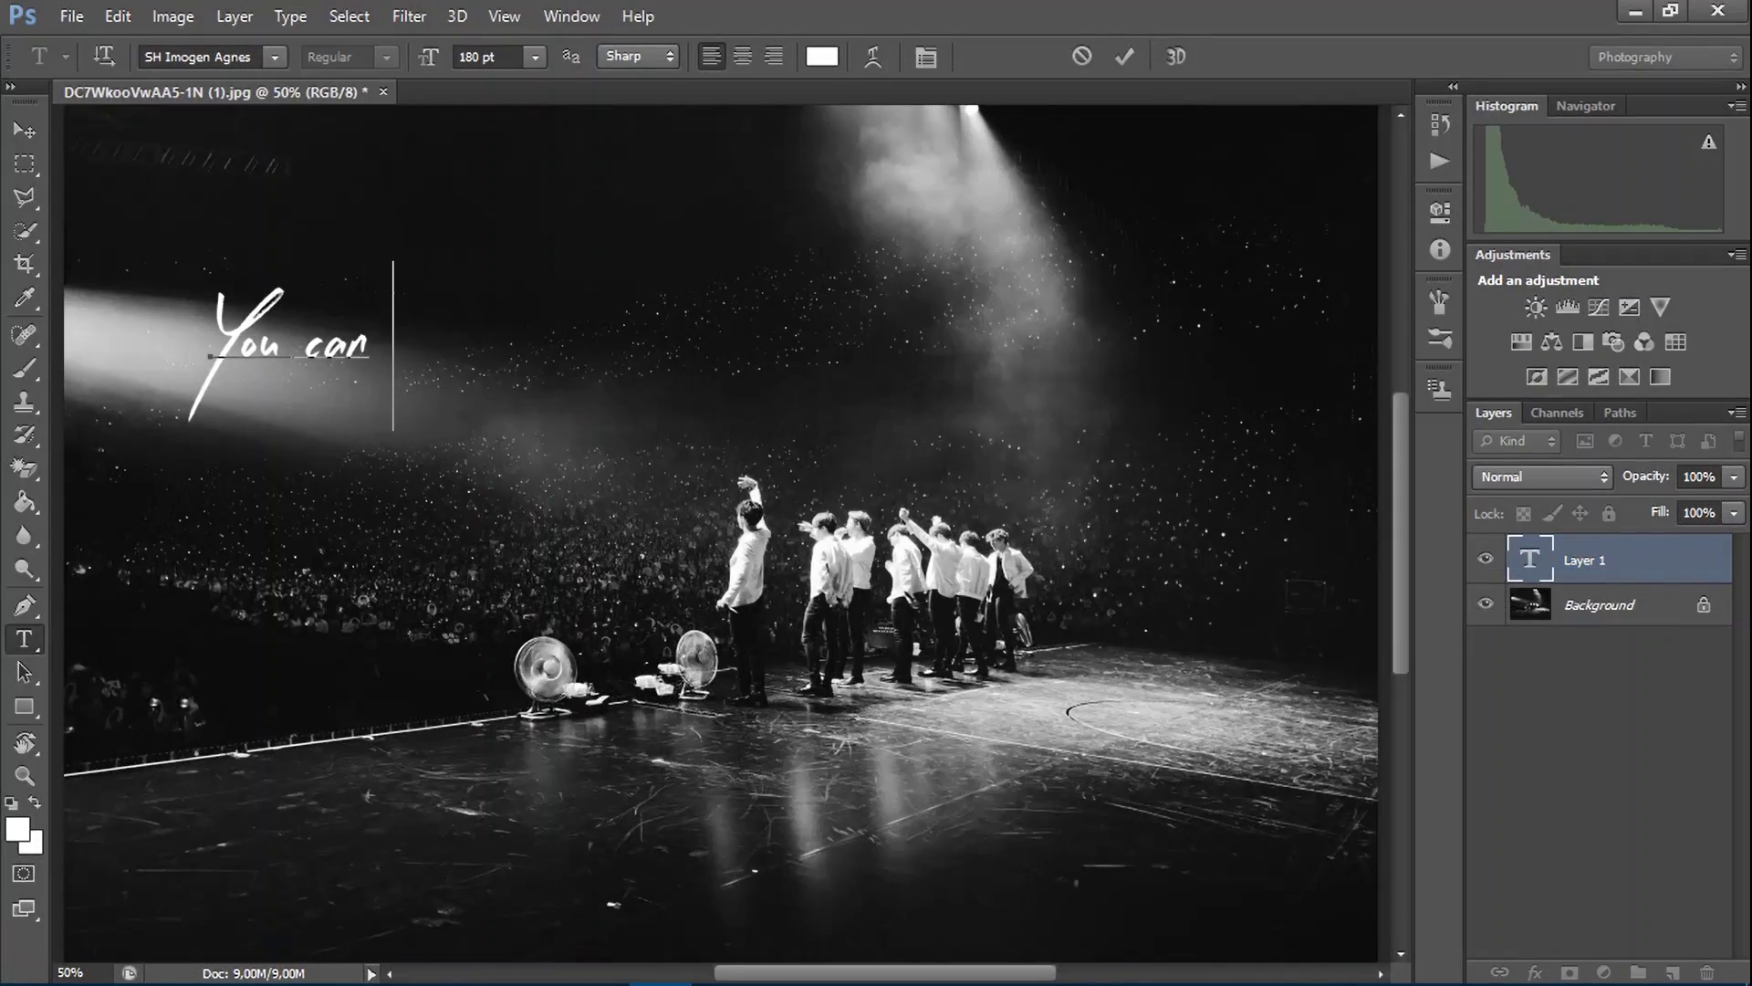
Complete "You can you can do anything anything" above the crowd in the spotlit stage photo and add the line "You can do anything".
type("you can do anything anything")
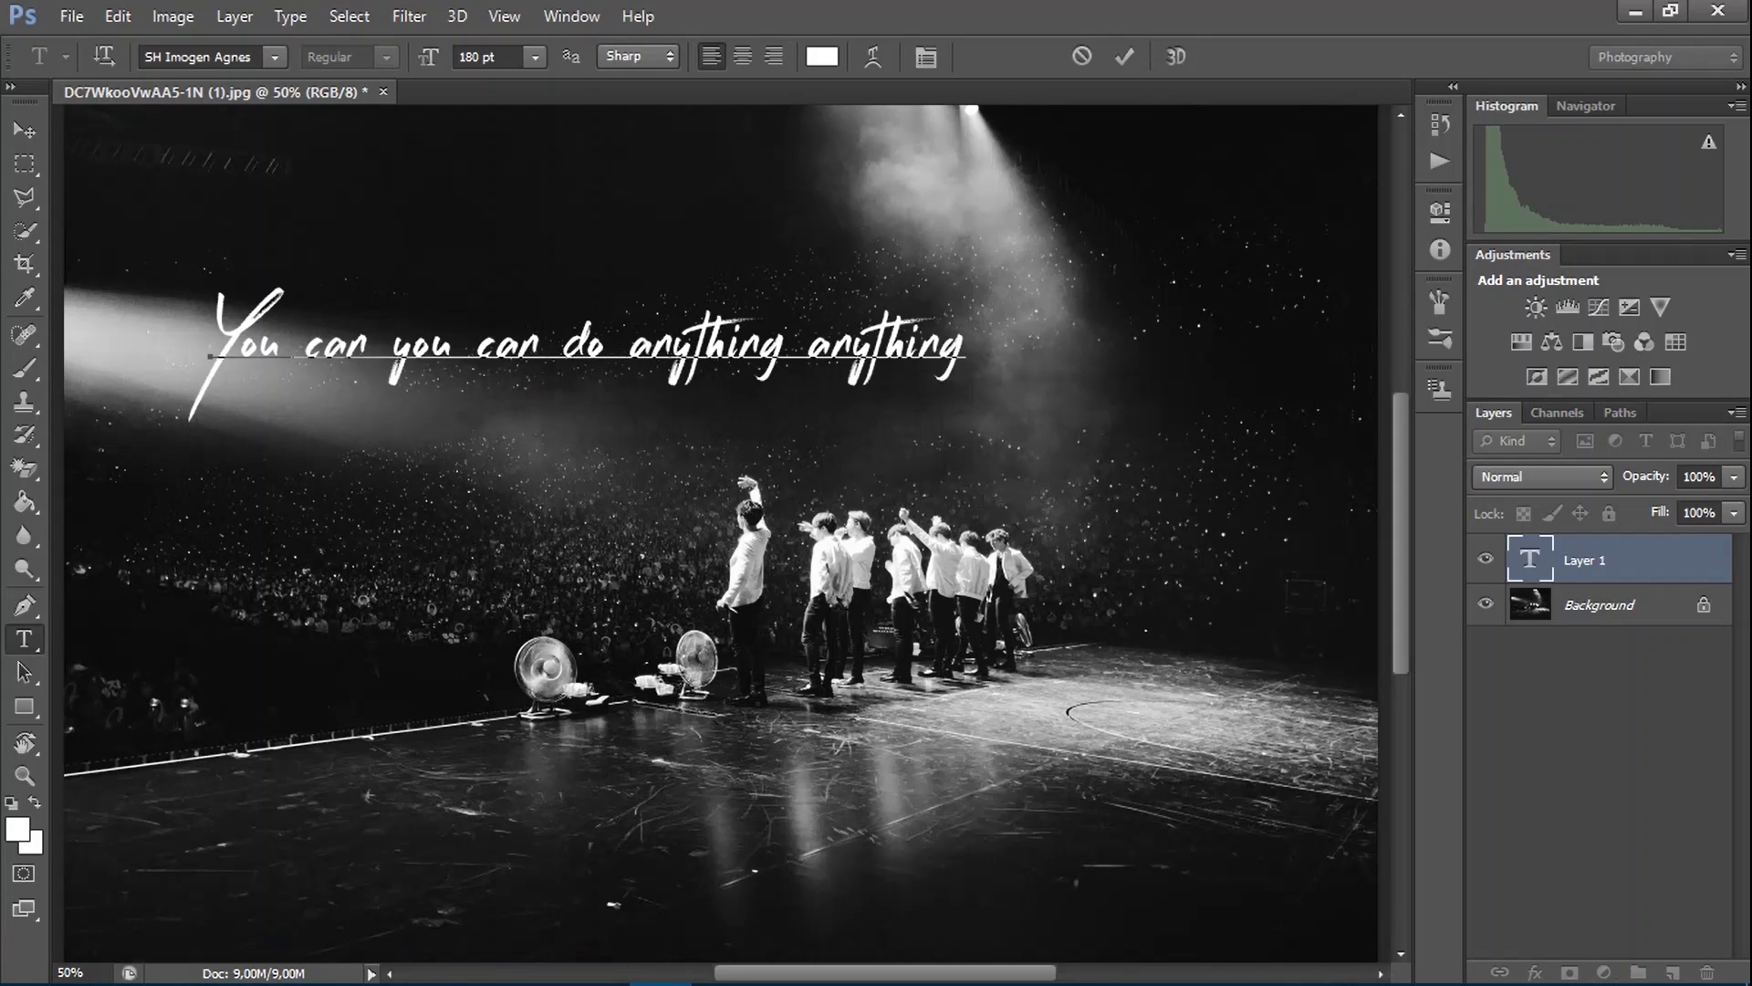
key("Return")
type("You can do ")
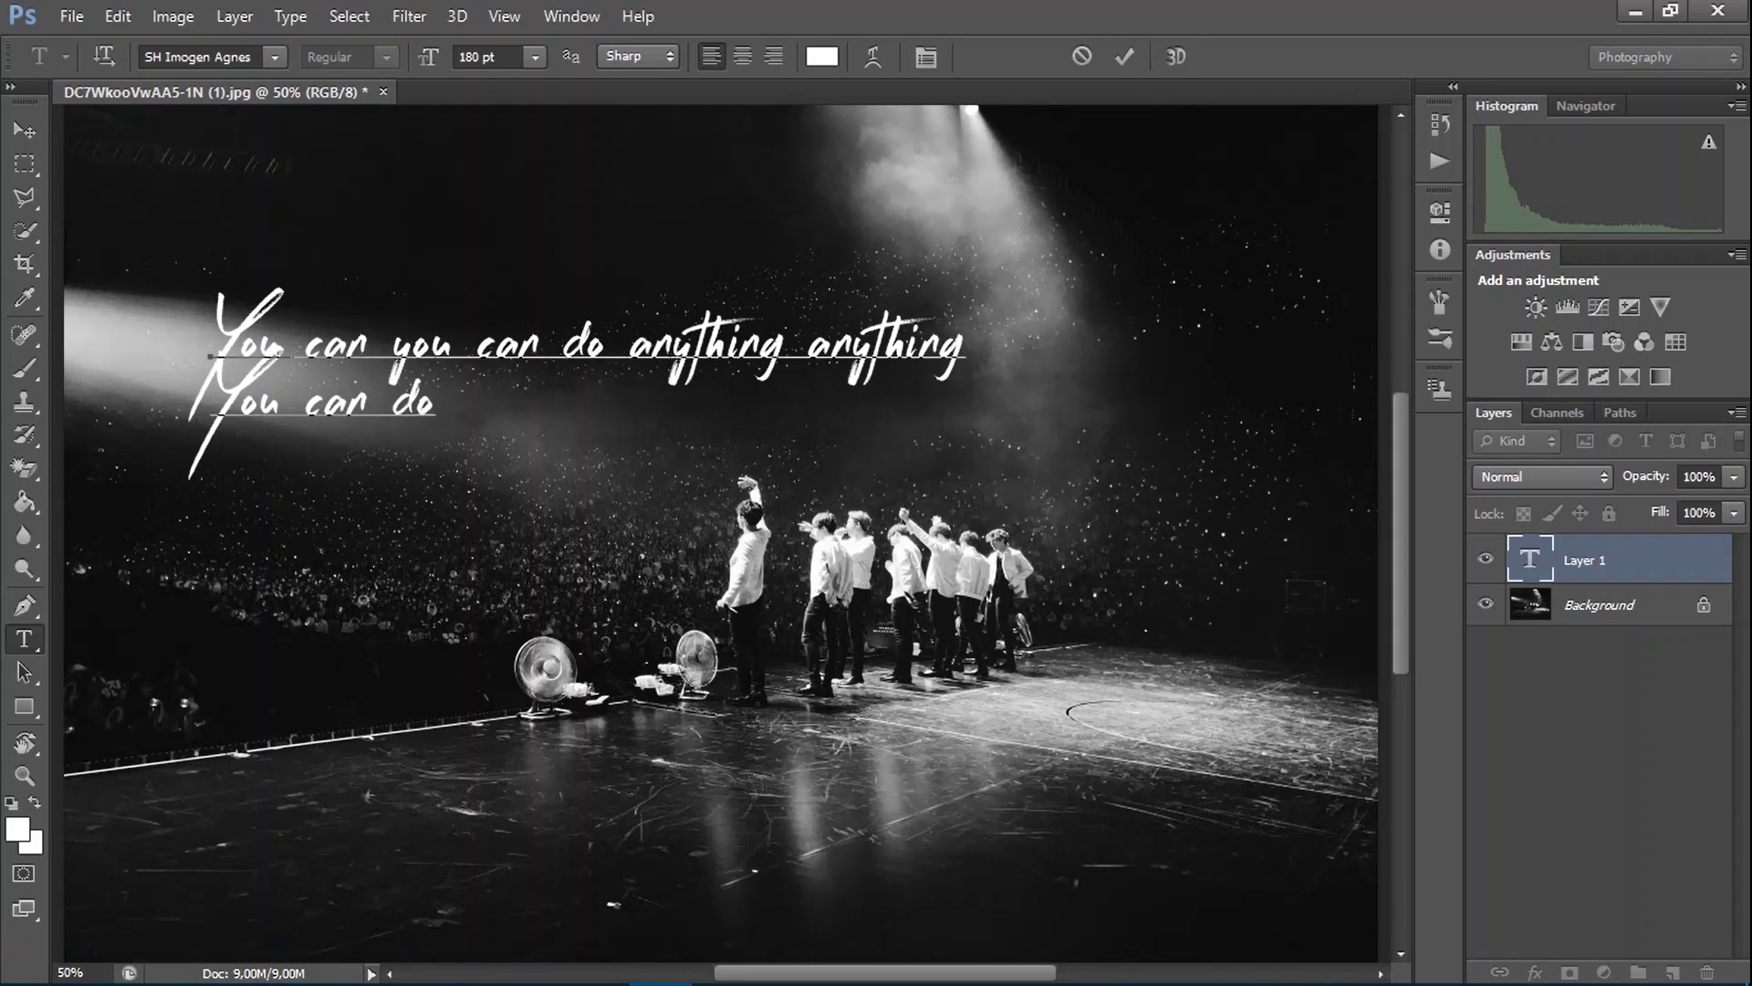
type("anything")
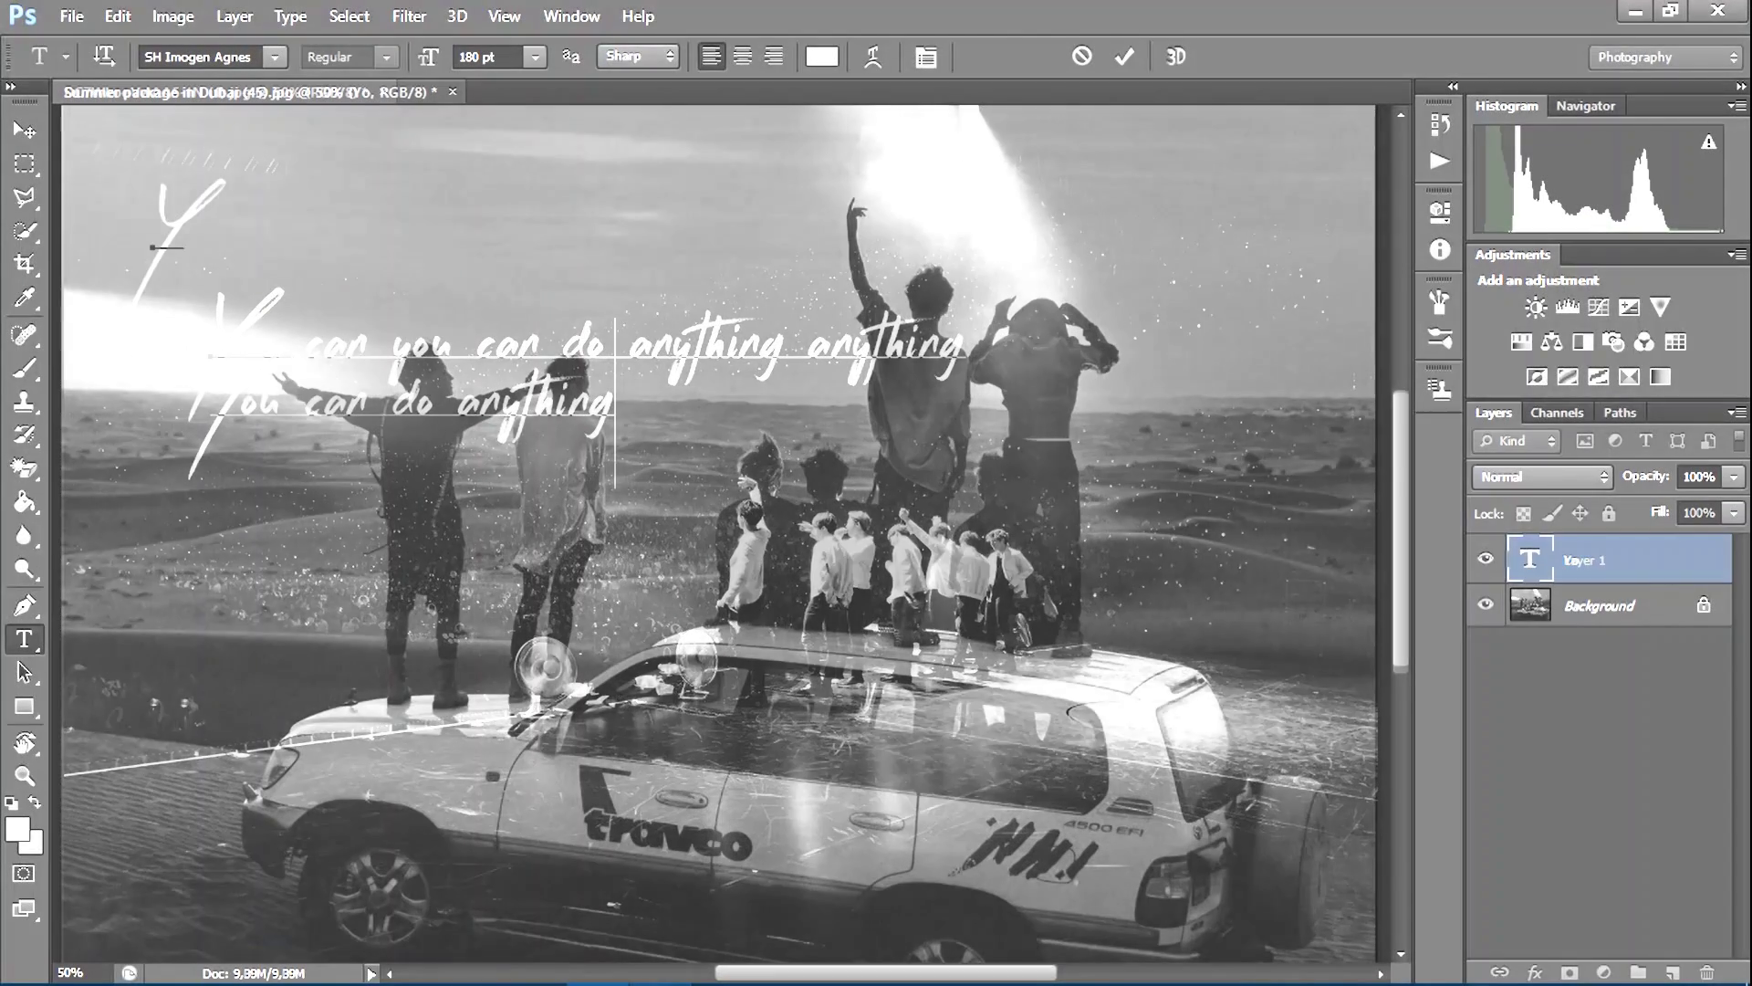
Write "You can you can do anything anything" and a second line "You can...do anything" in the sky of the desert car photo.
type("can you can")
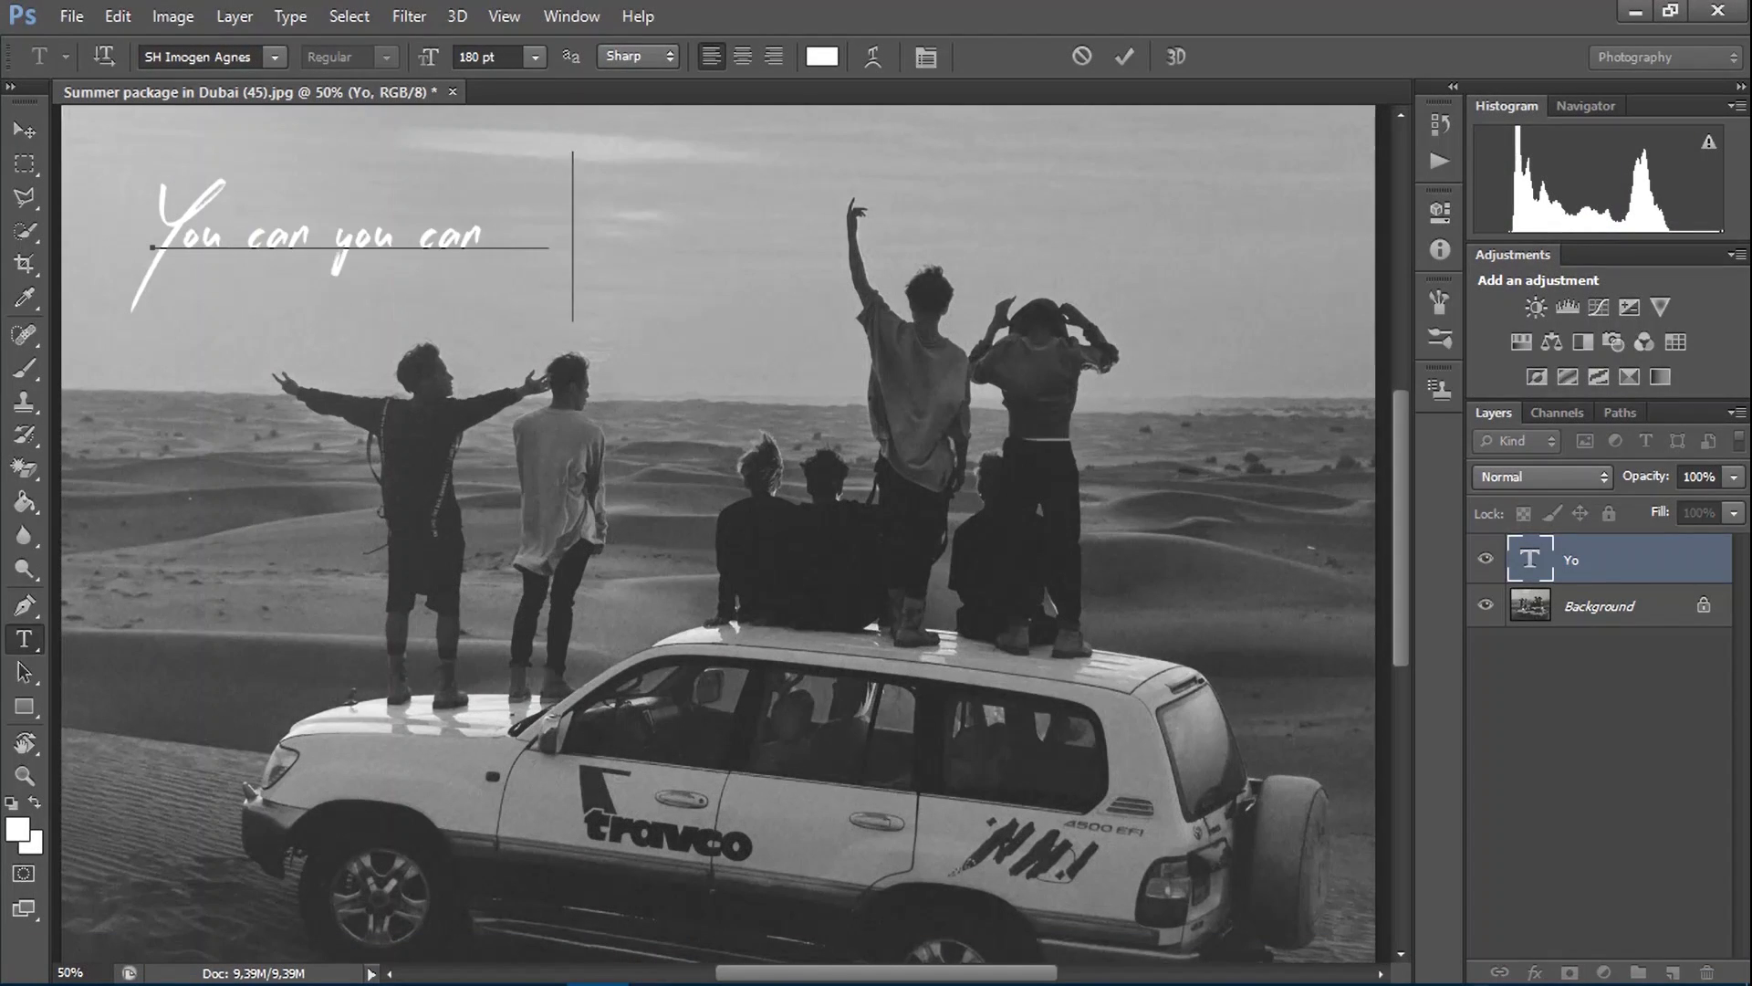
type(" do anything anything")
key("Return")
type("n...do anything")
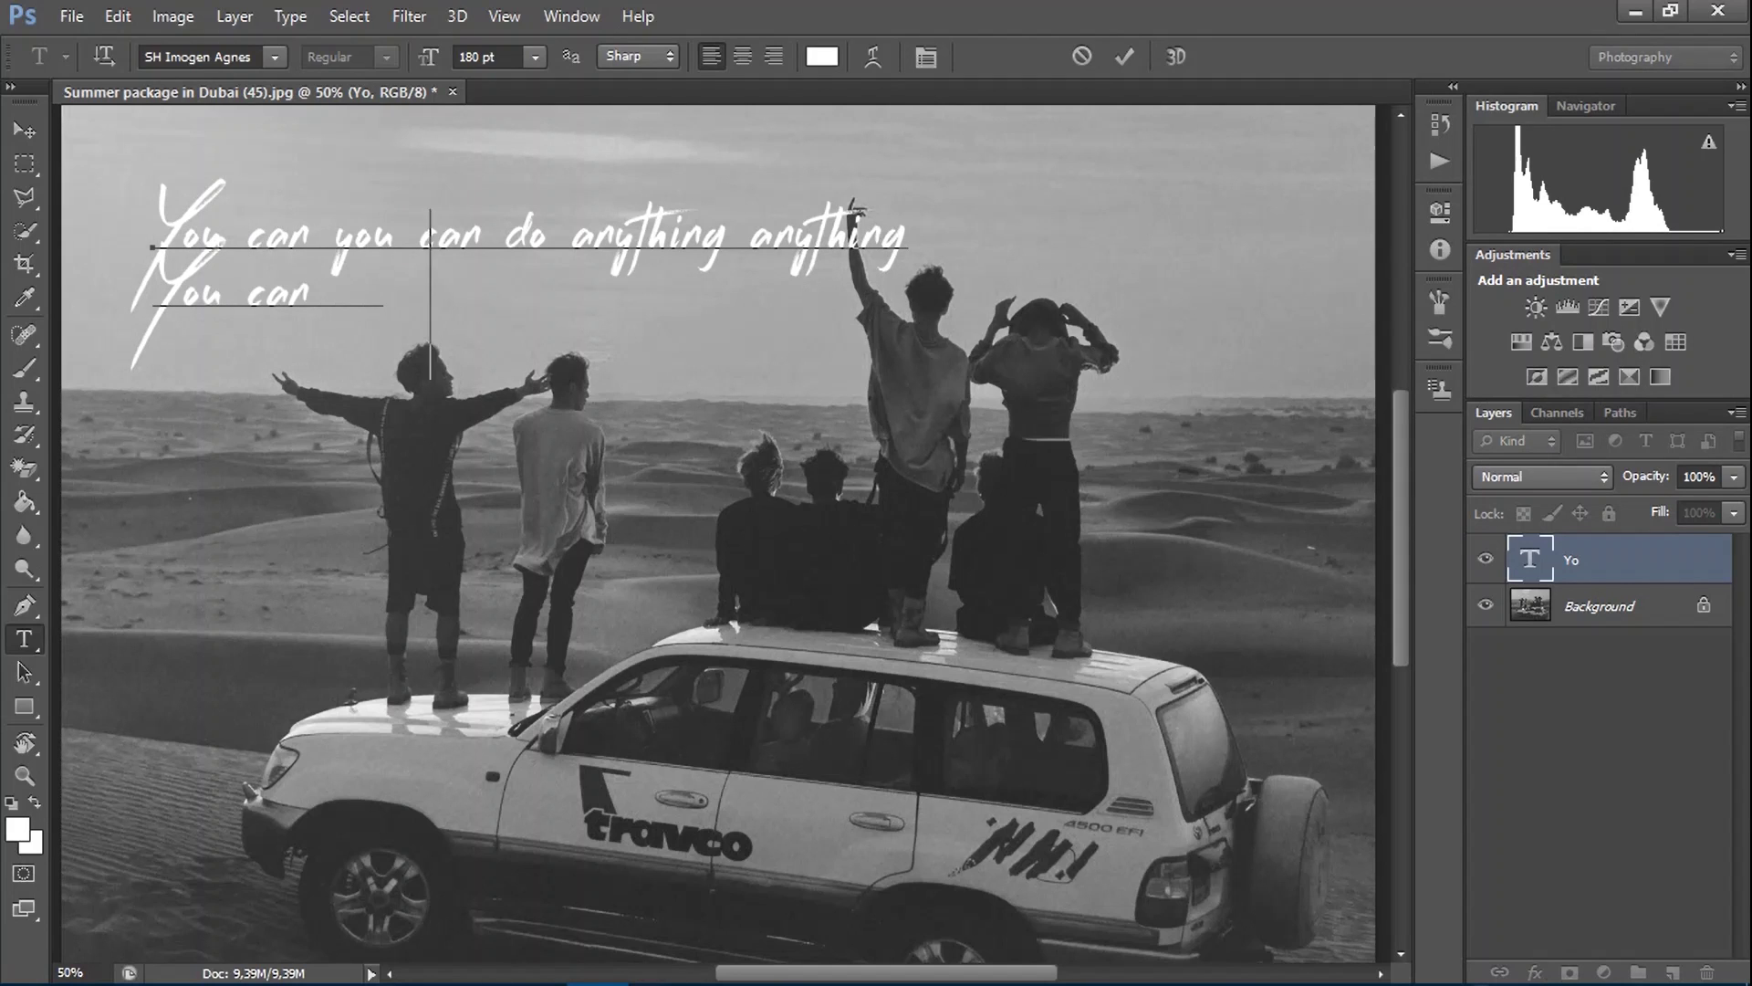